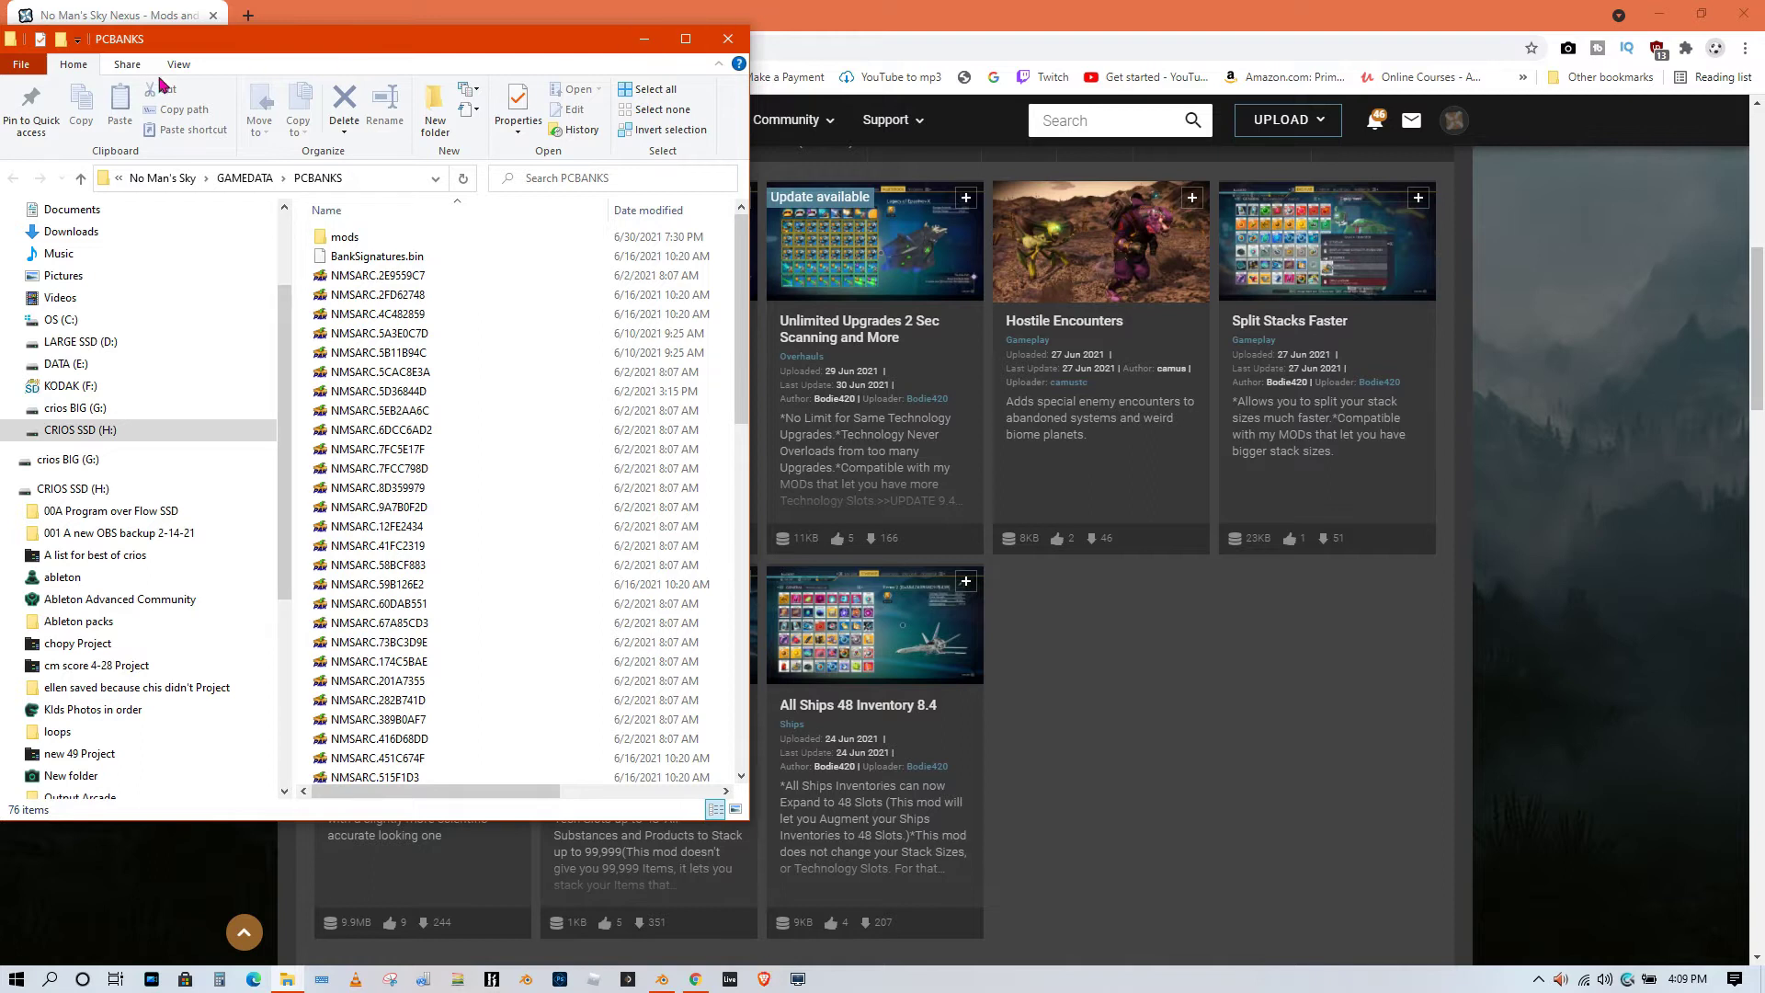
Go to the root of the CRIOS SSD (H:) drive
click(81, 432)
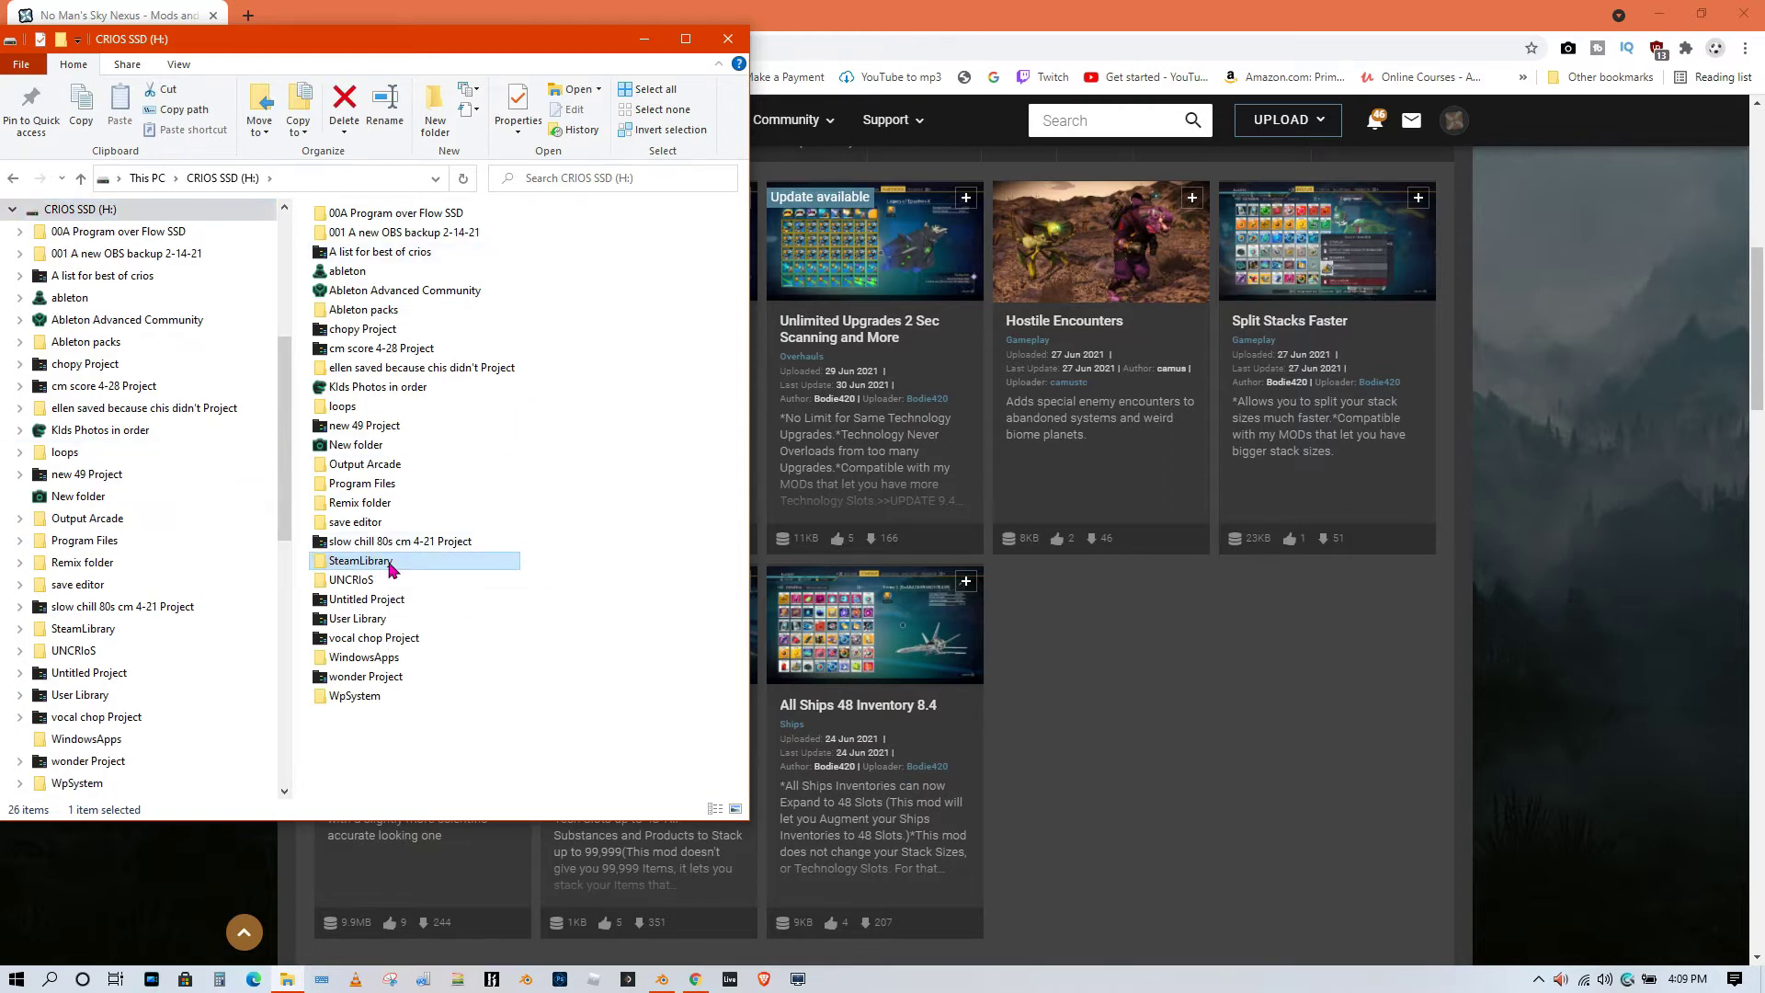
Open SteamLibrary\steamapps\common\No Man's Sky on the H: drive
double_click(391, 564)
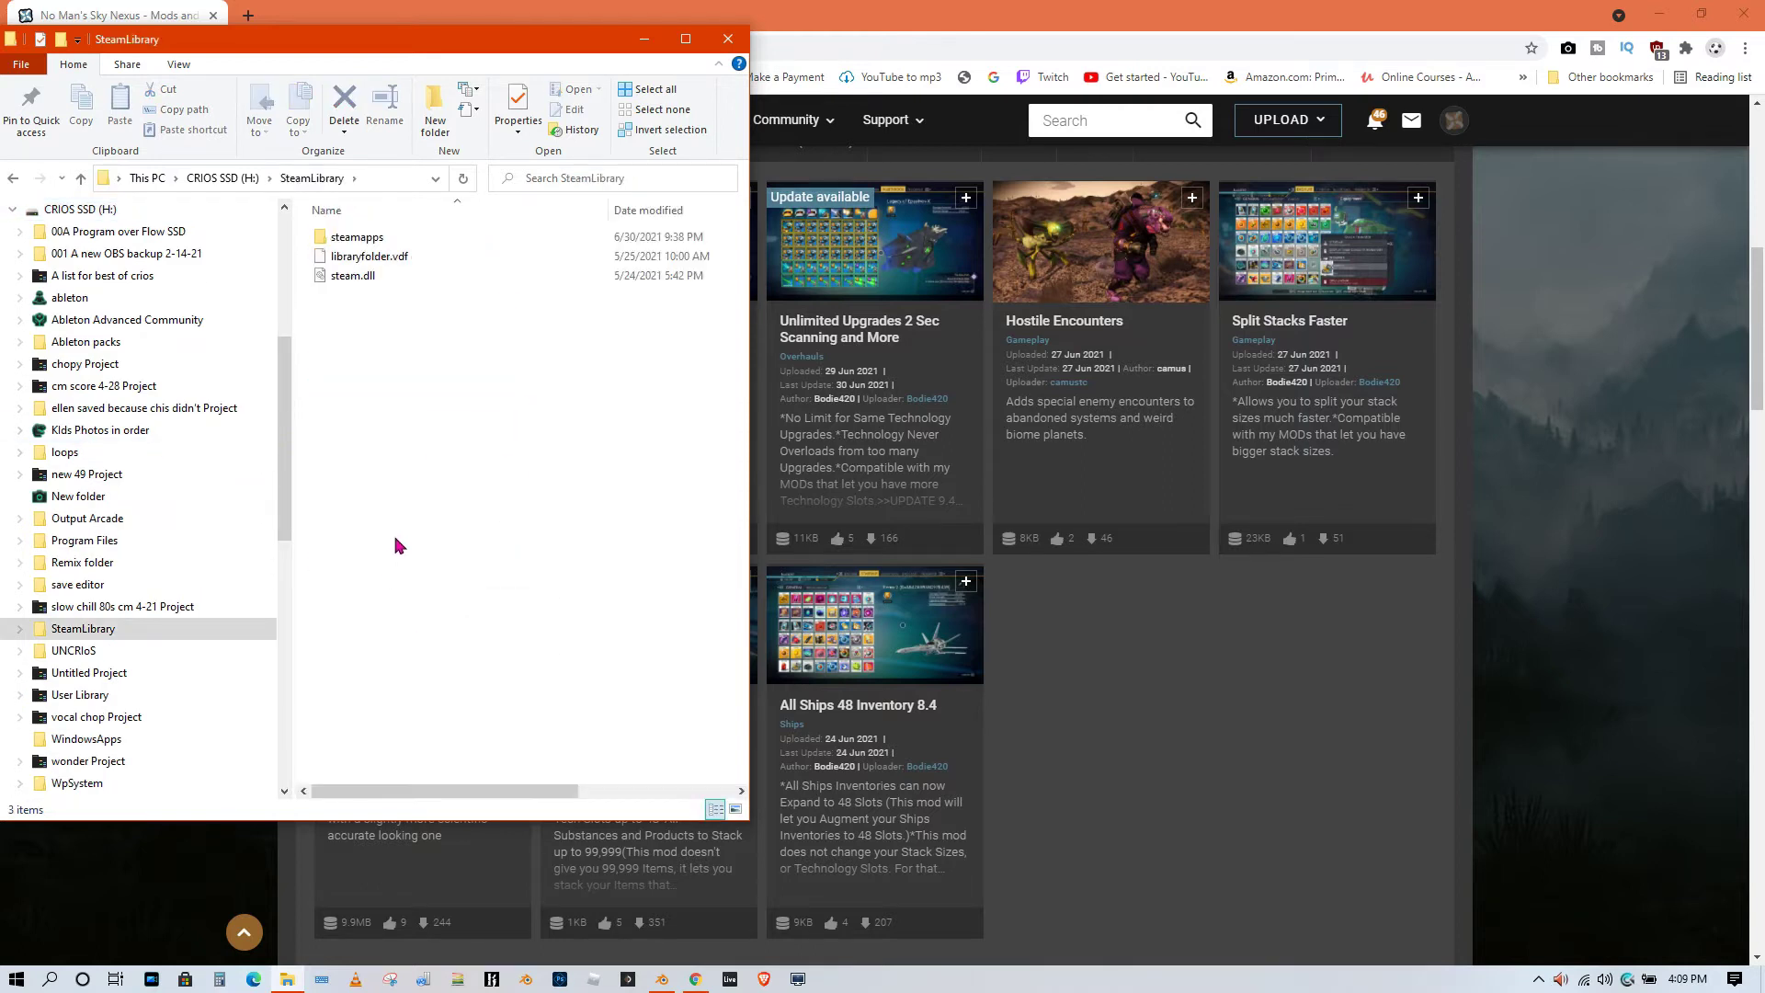
double_click(374, 241)
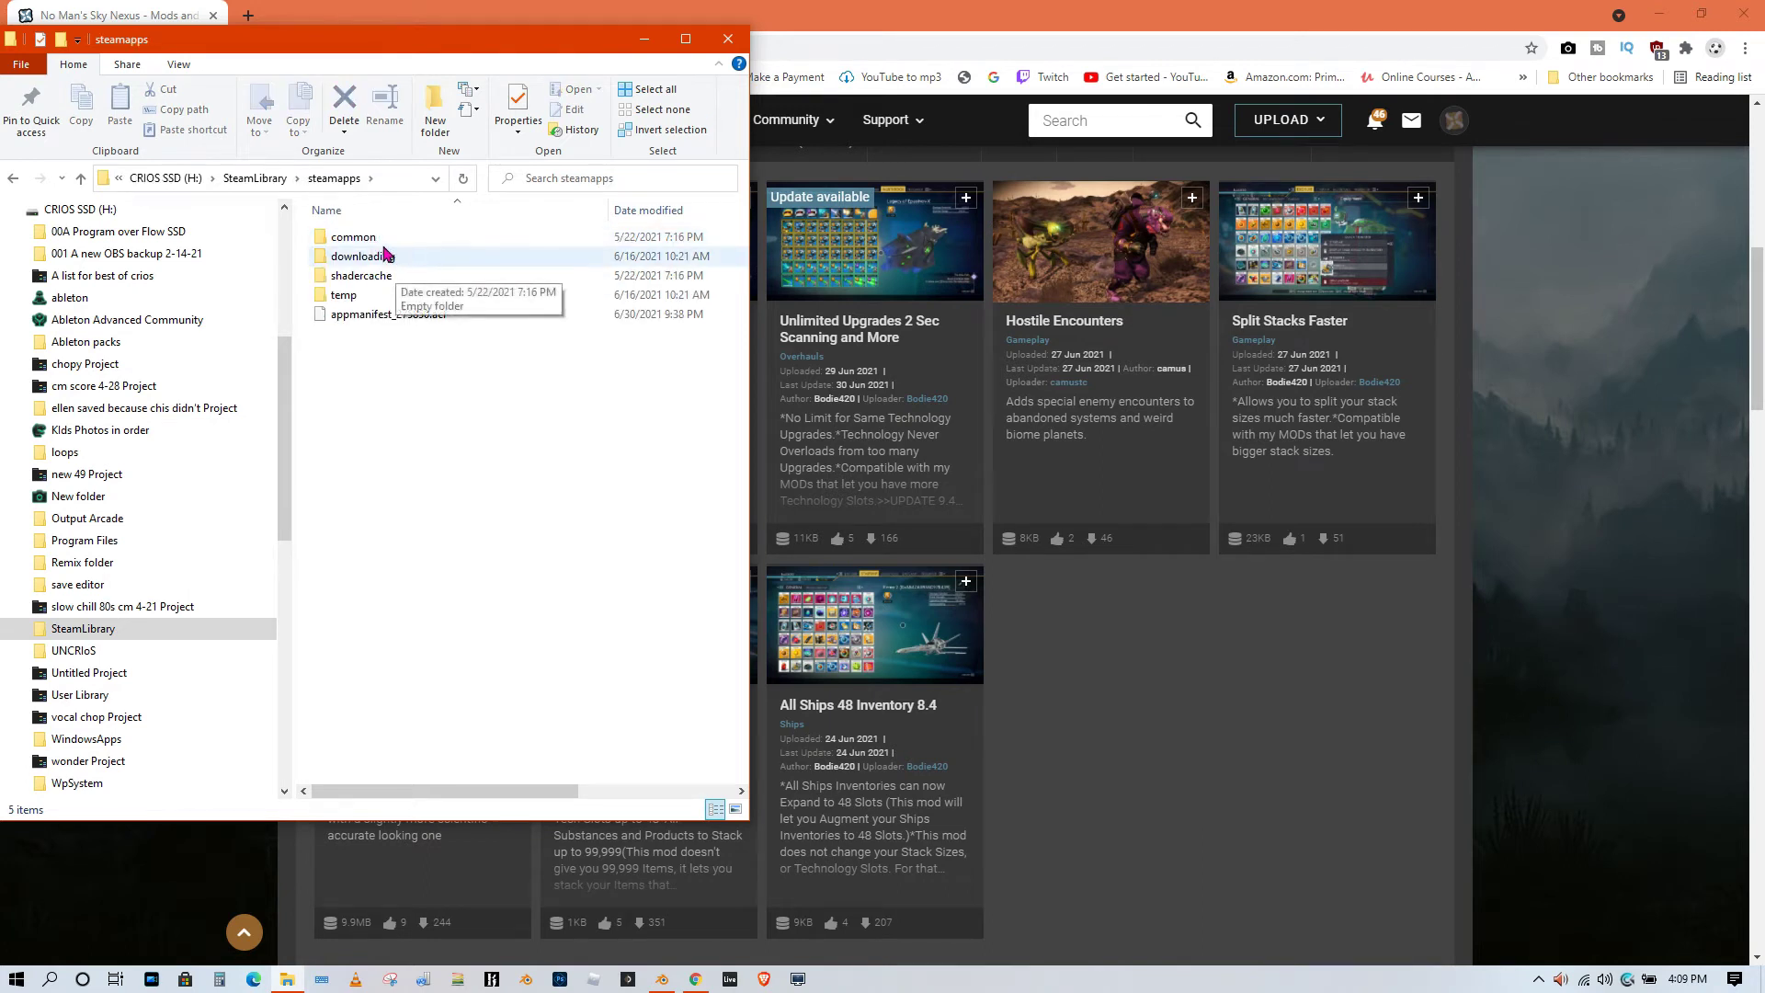
double_click(379, 242)
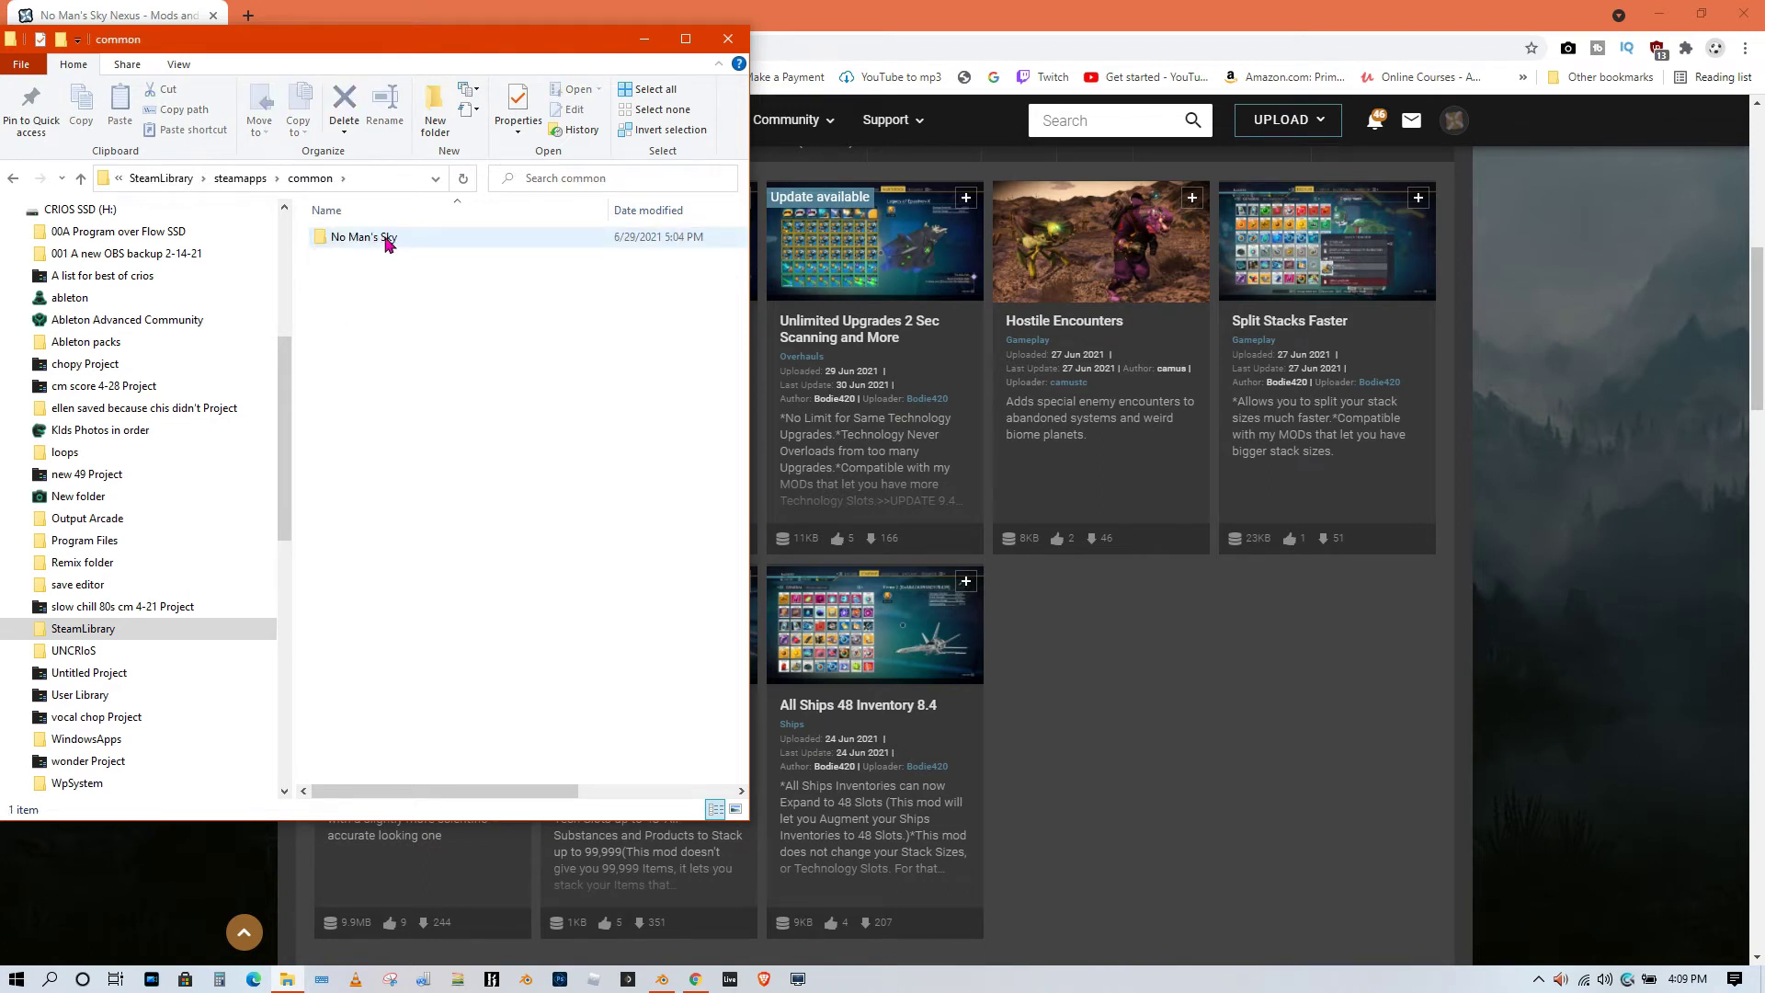
double_click(387, 241)
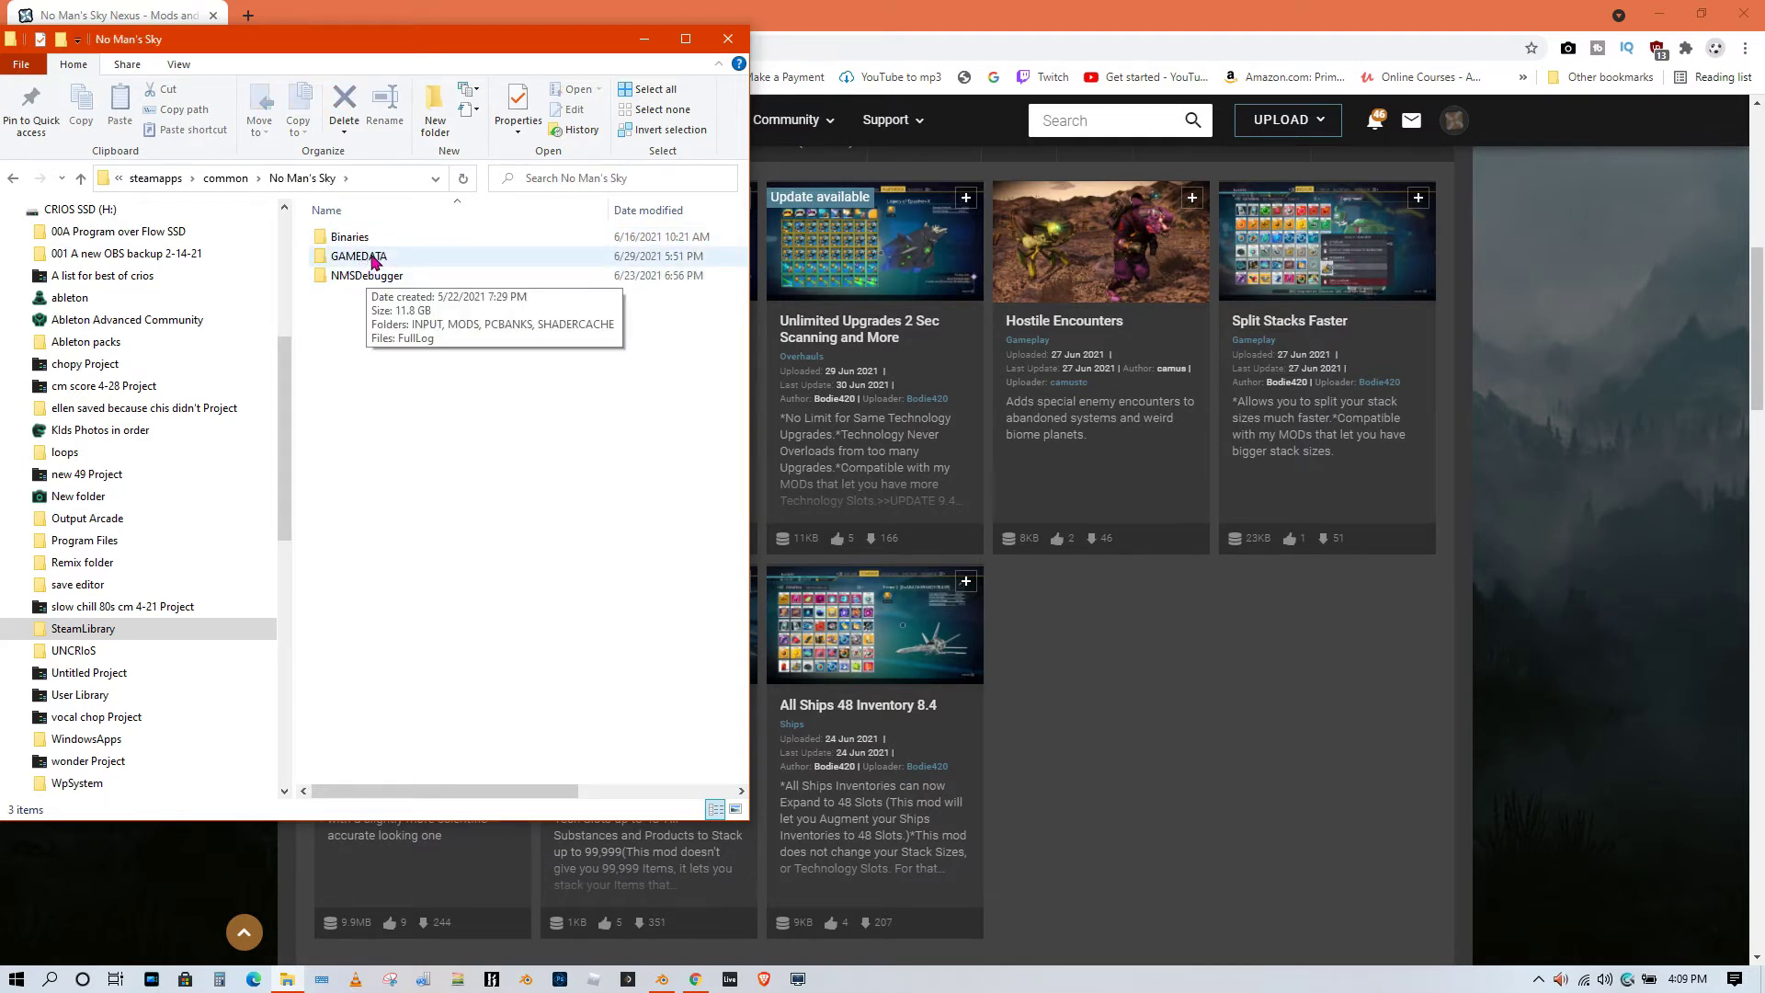
Open and dismiss the GAMEDATA folder's context menu, then switch to the Nexus Mods browser
right_click(374, 263)
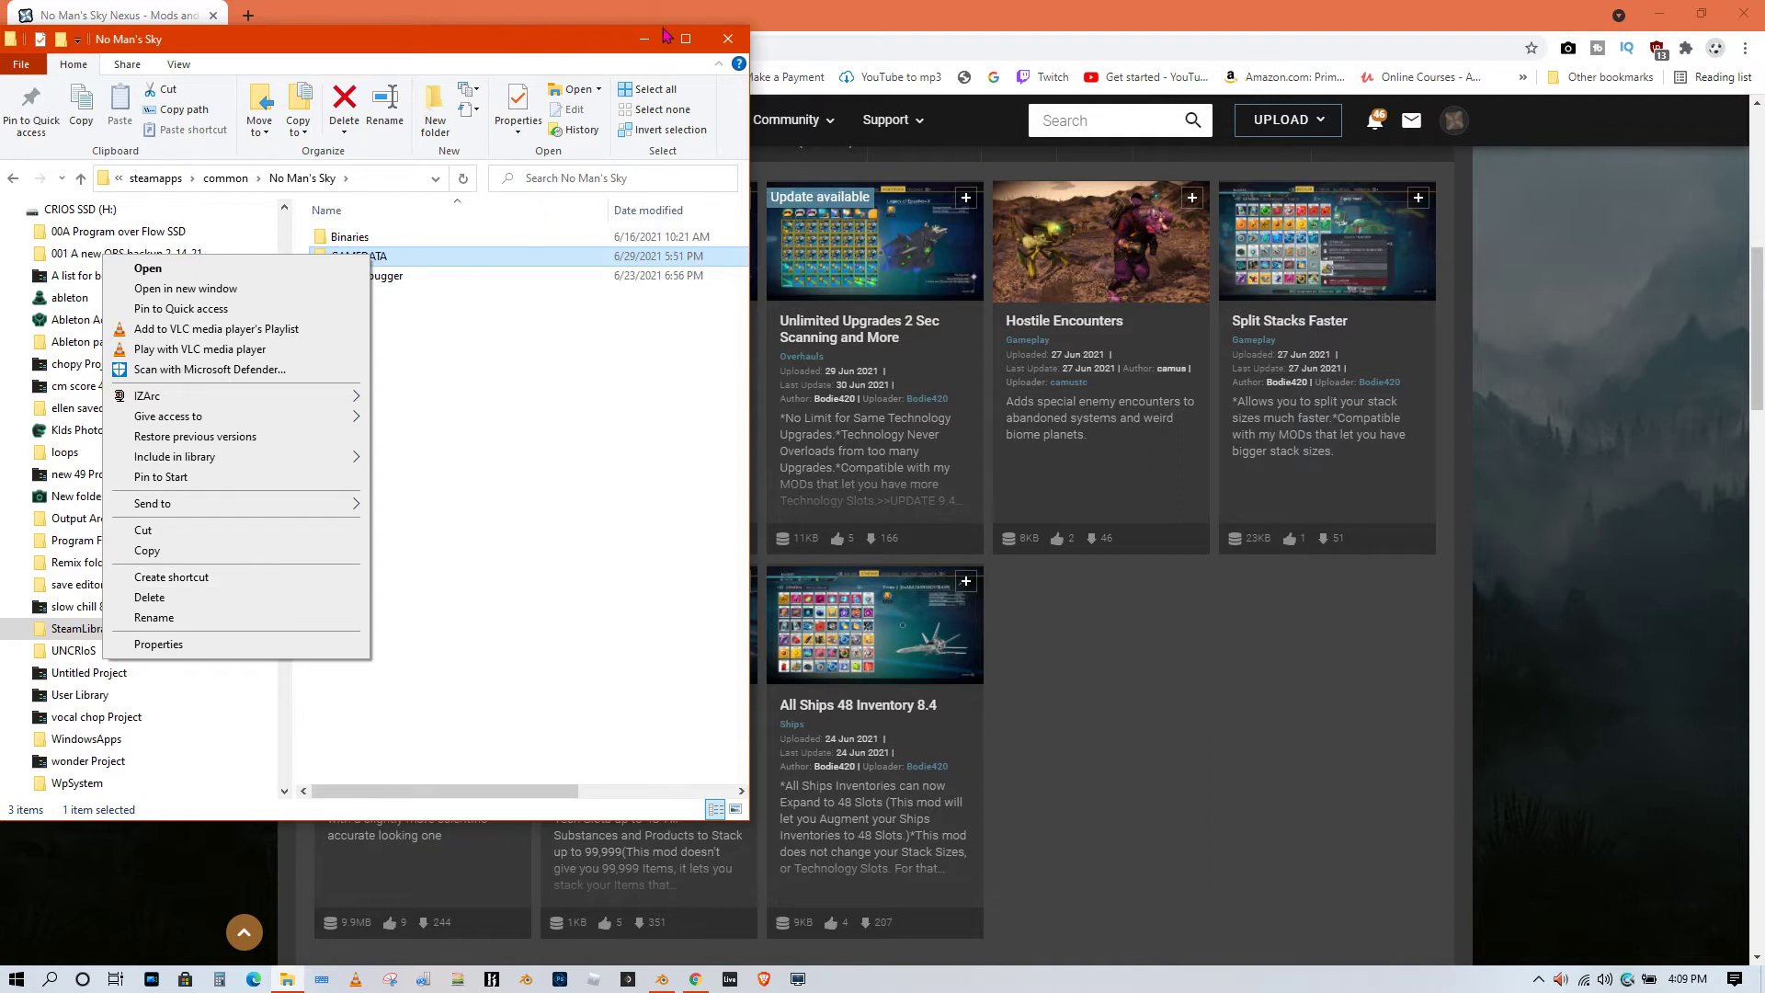
click(581, 41)
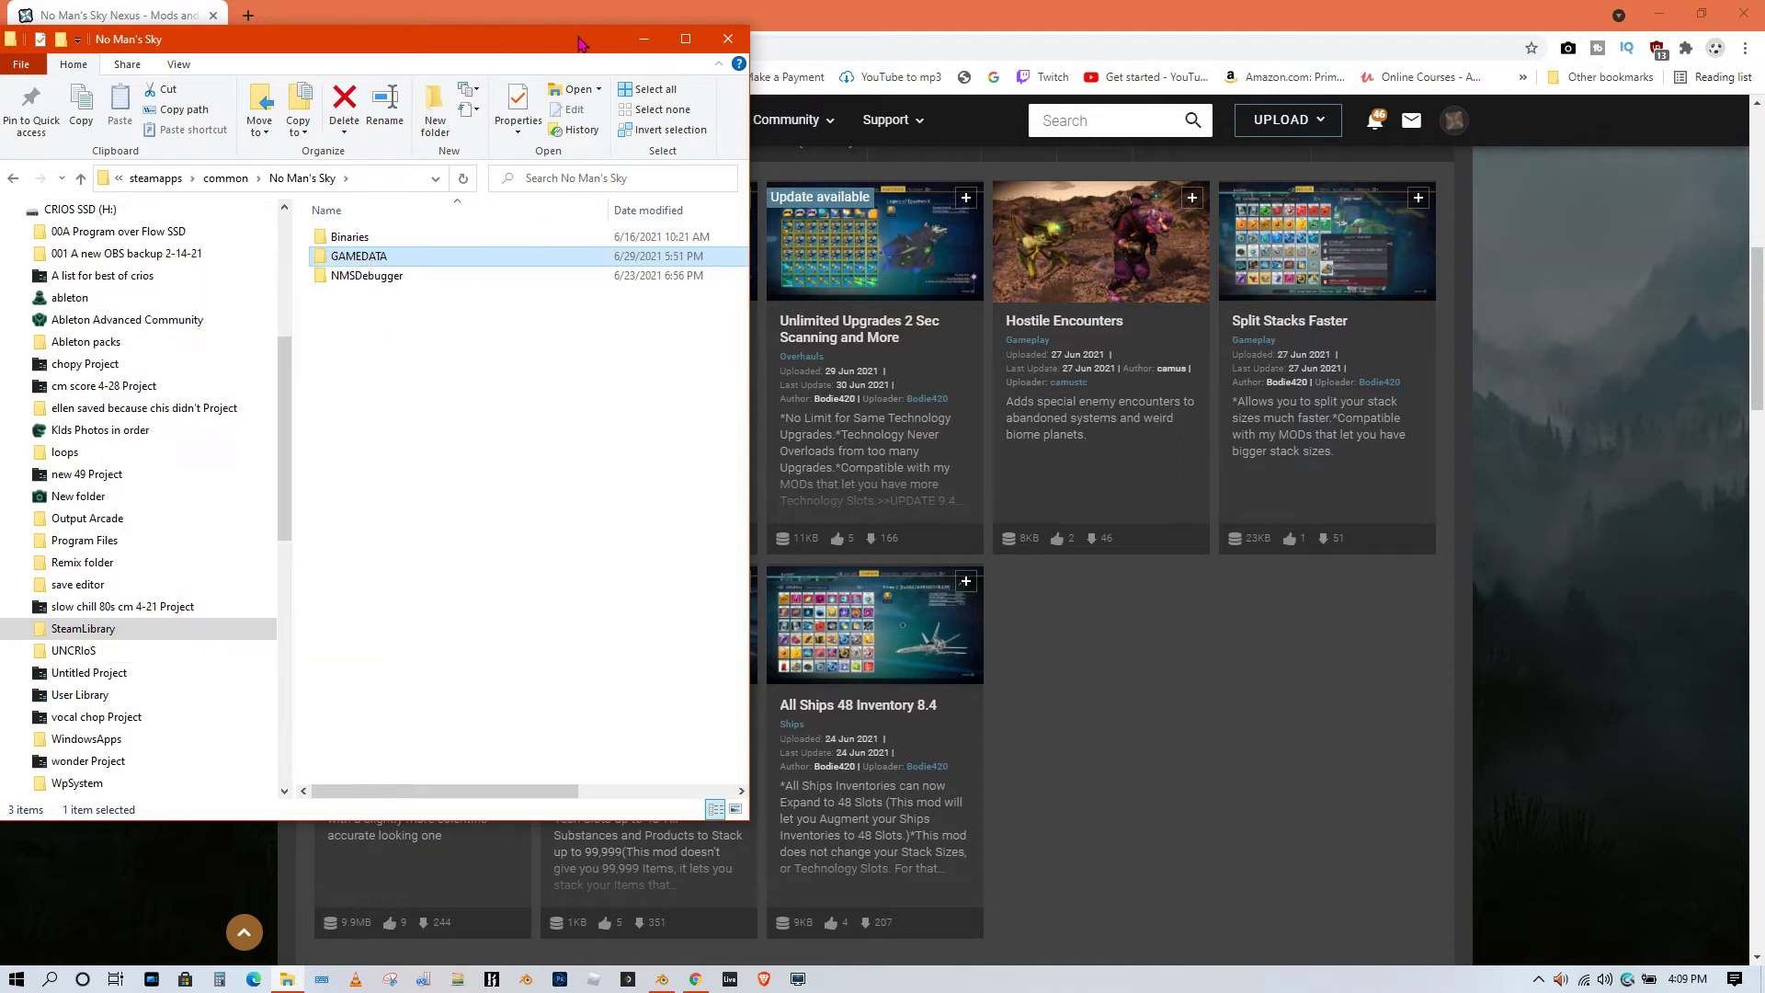
click(1664, 14)
Minimize the browser and move the PCBANKS desktop shortcut to the bottom icon row
click(1664, 14)
mouse_move(864, 418)
mouse_down()
mouse_move(890, 444)
mouse_move(974, 432)
mouse_move(868, 430)
mouse_up()
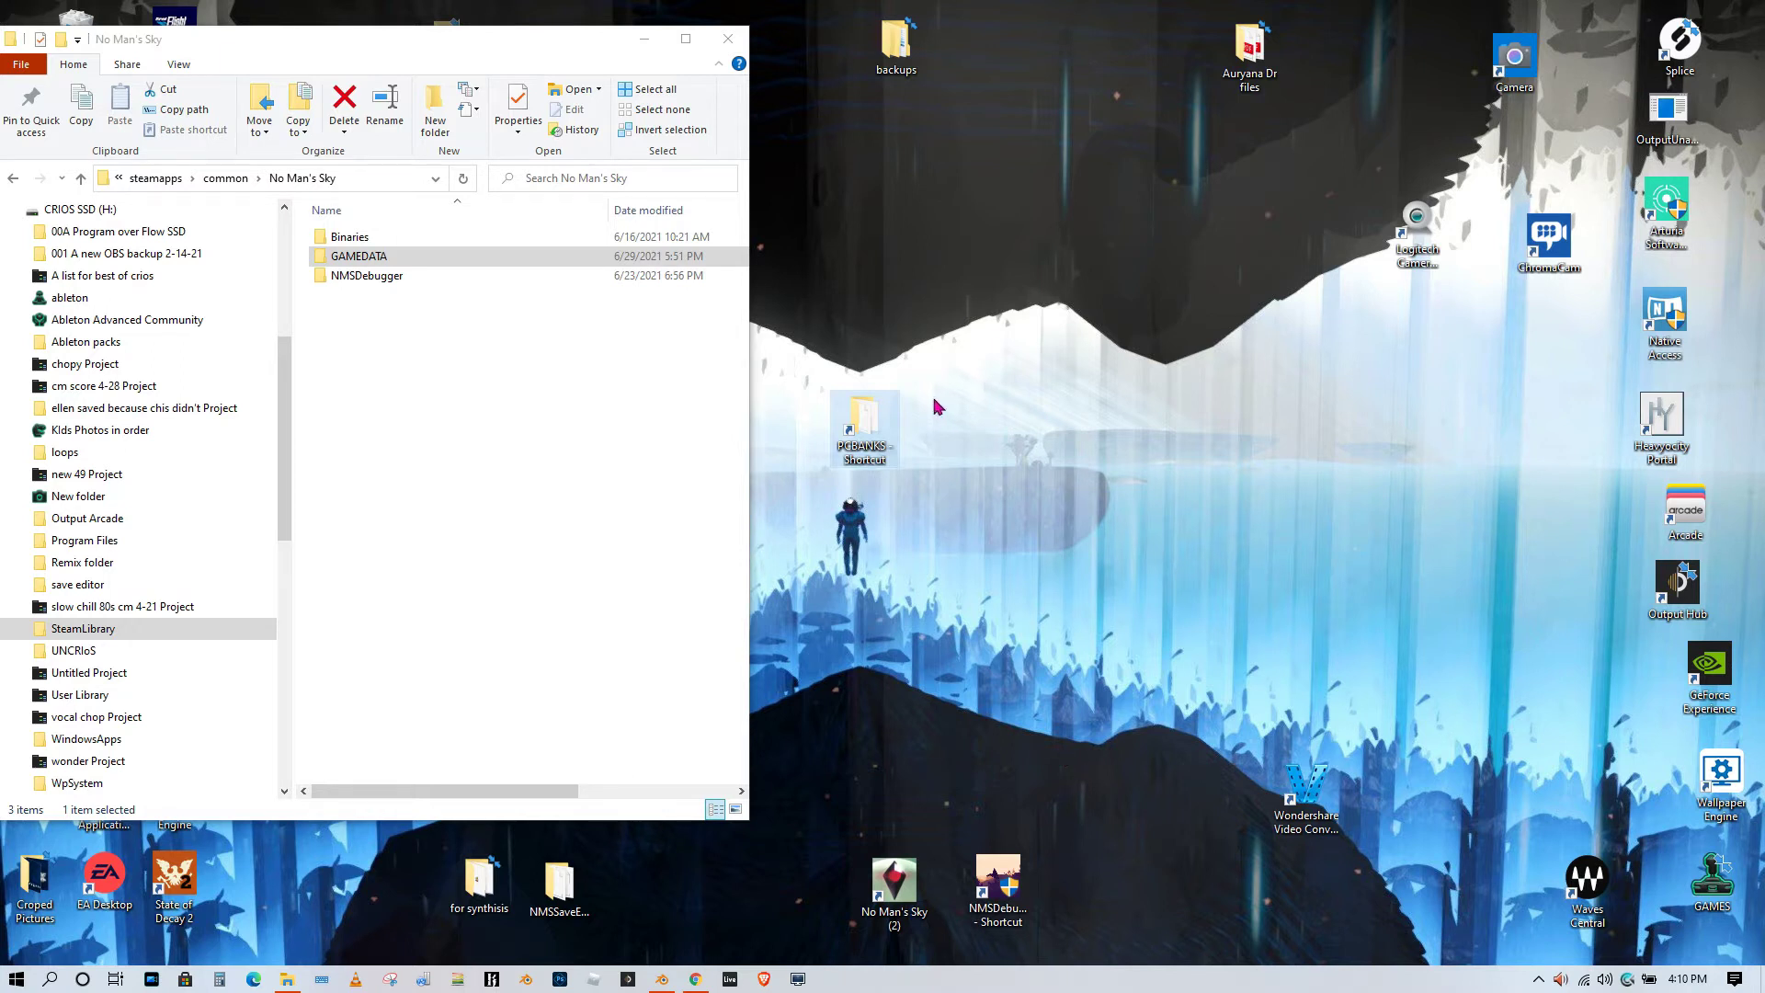
drag(866, 428, 708, 897)
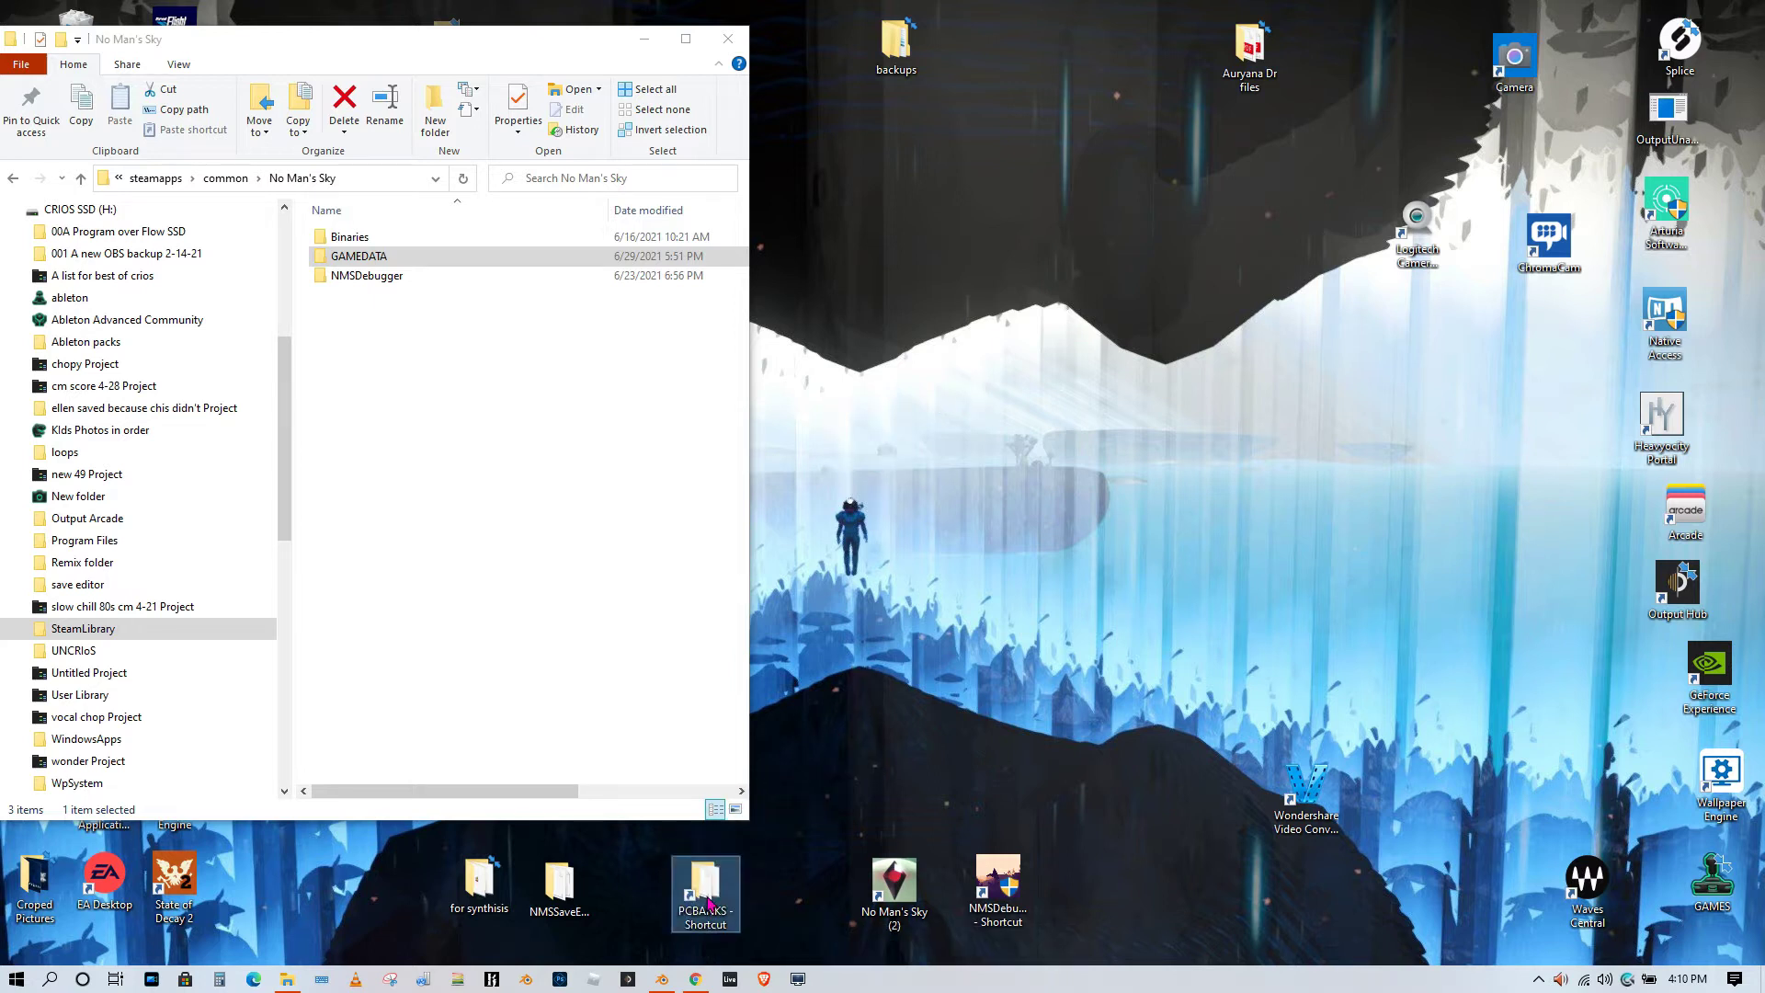
Open PCBANKS in a new window and move it to the upper left
double_click(706, 897)
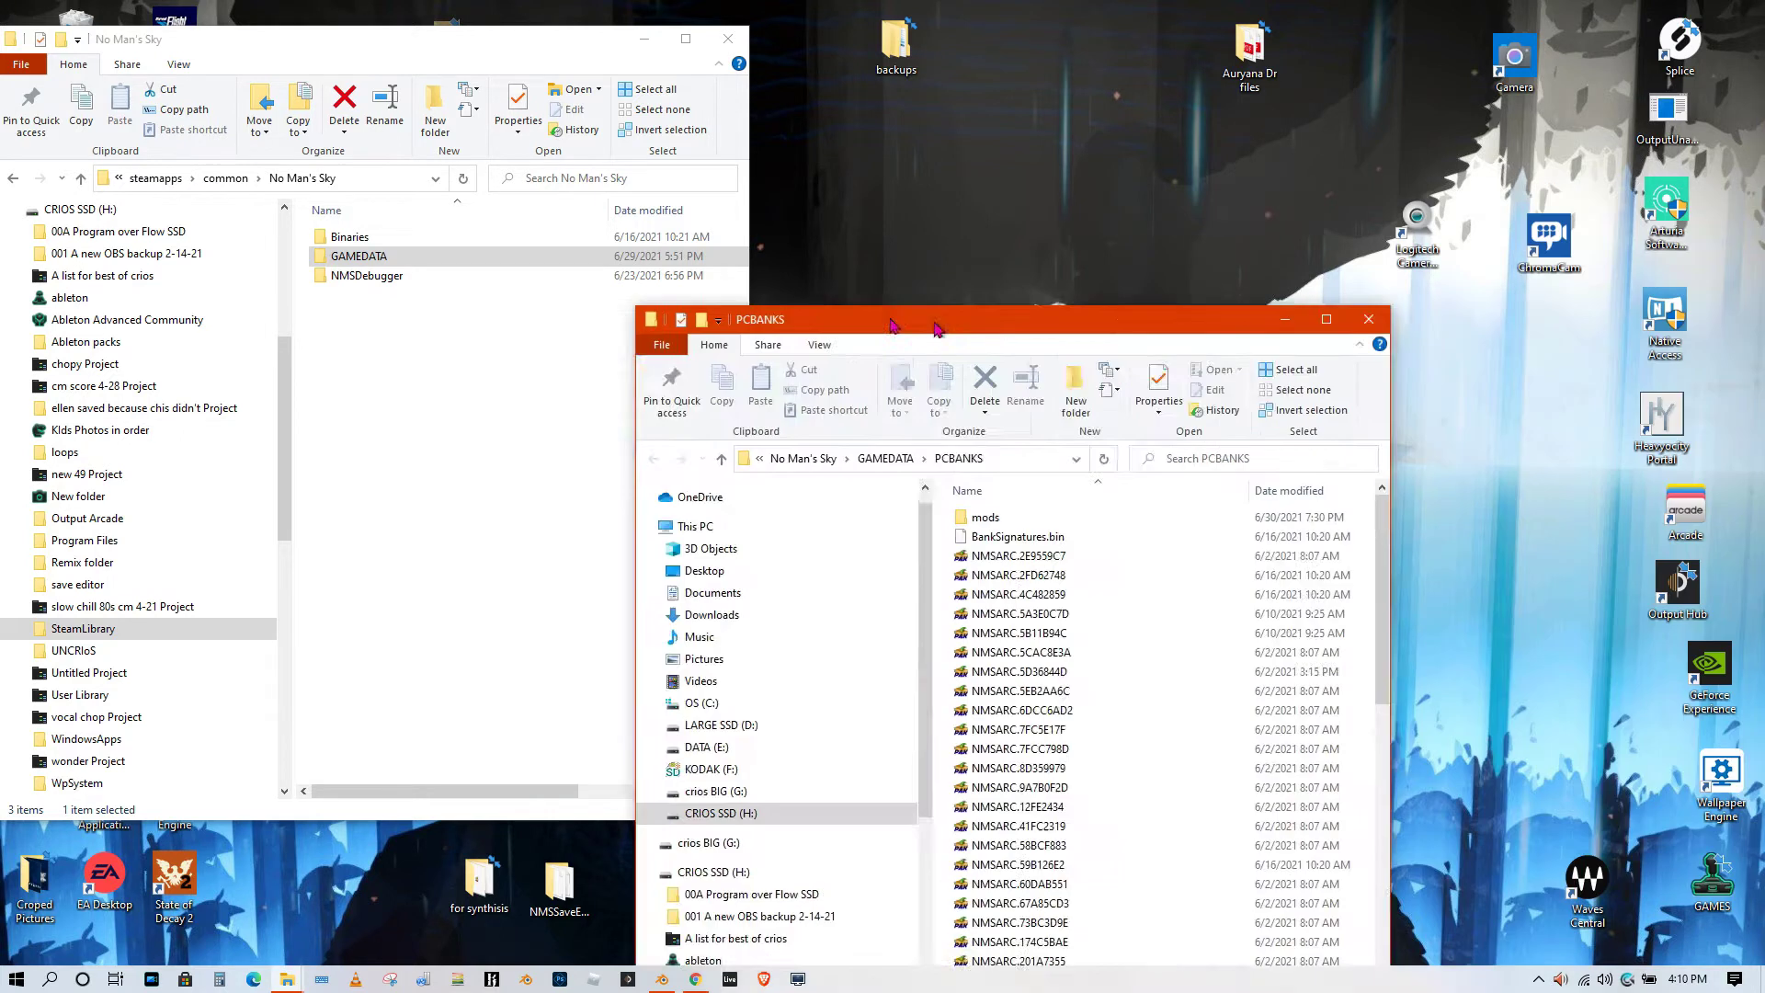
drag(935, 328, 536, 134)
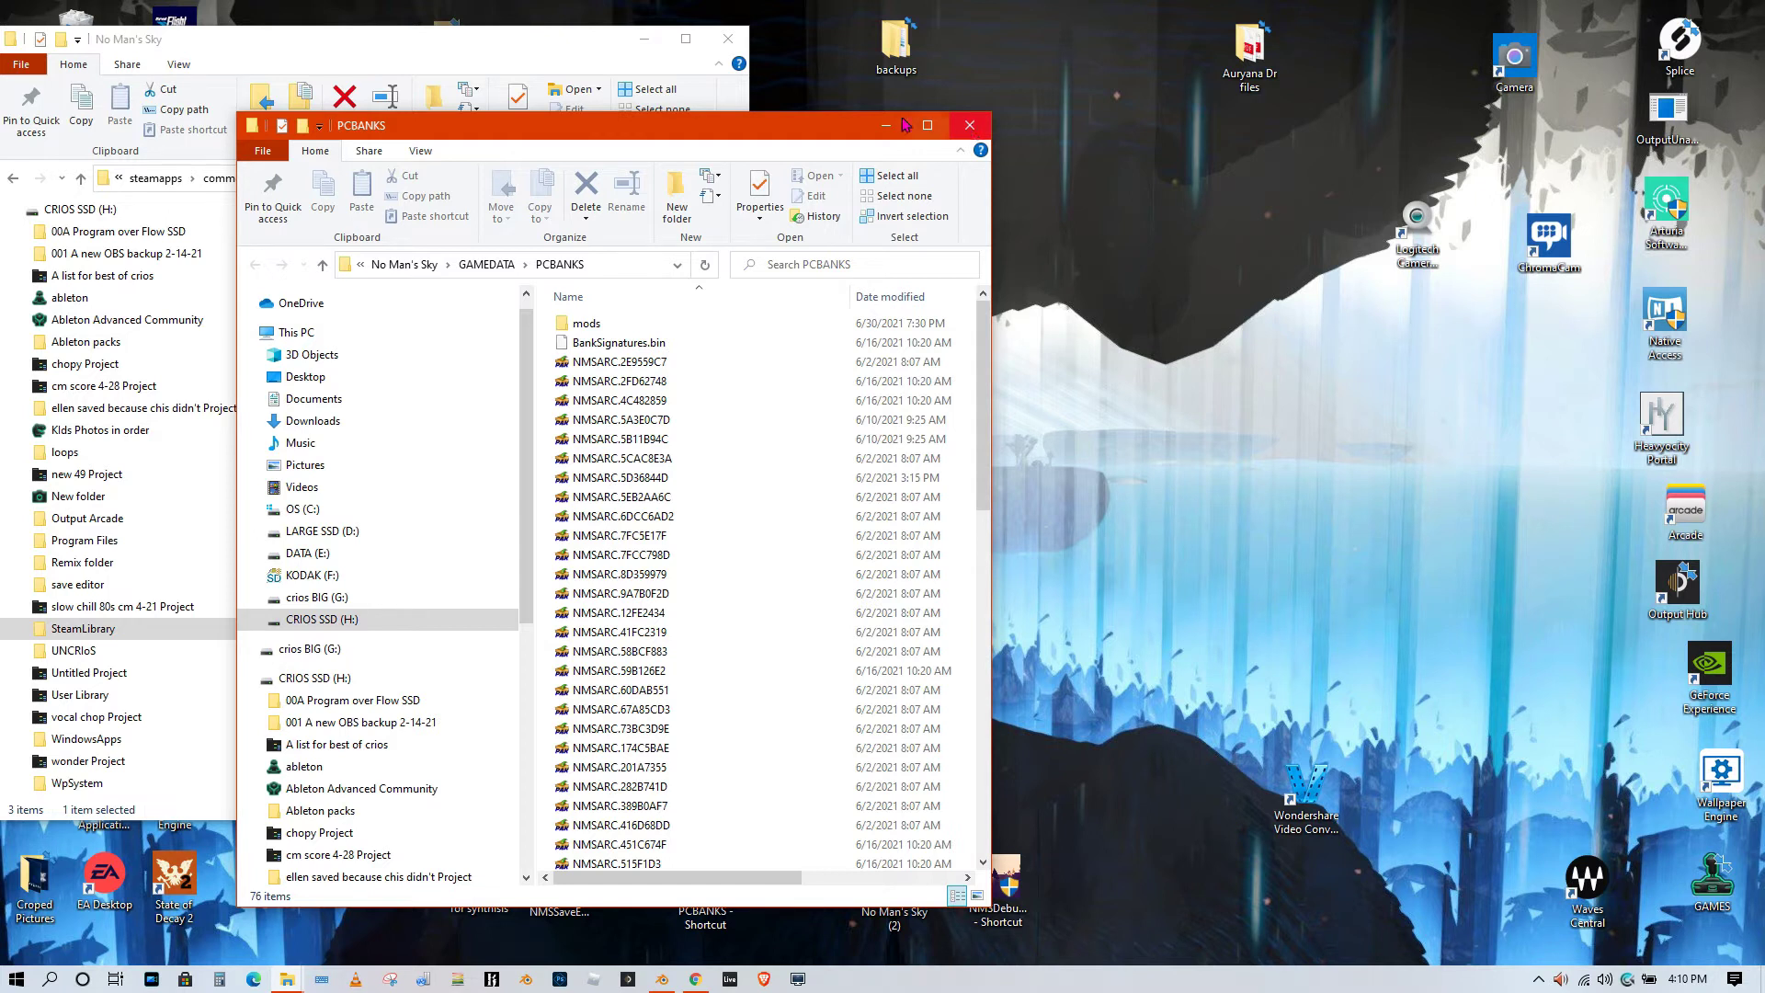
click(575, 46)
Close the No Man's Sky window and widen PCBANKS to show the Type and Size columns
click(729, 40)
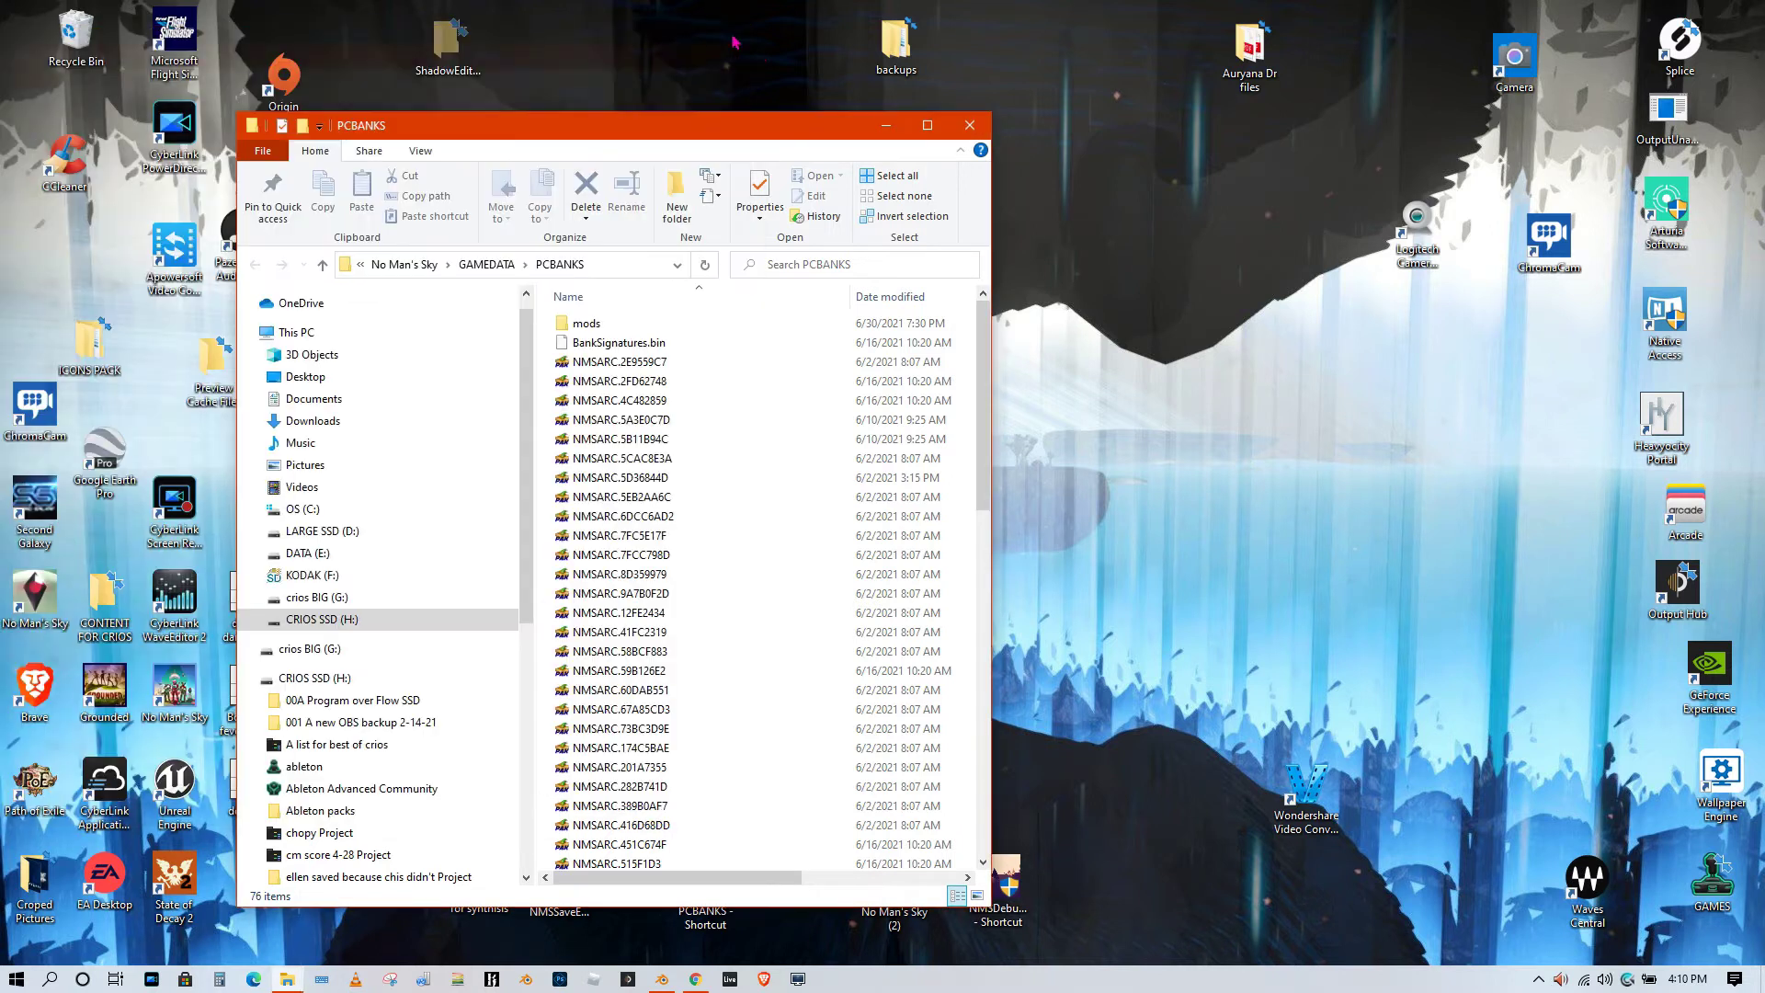
drag(666, 132, 650, 88)
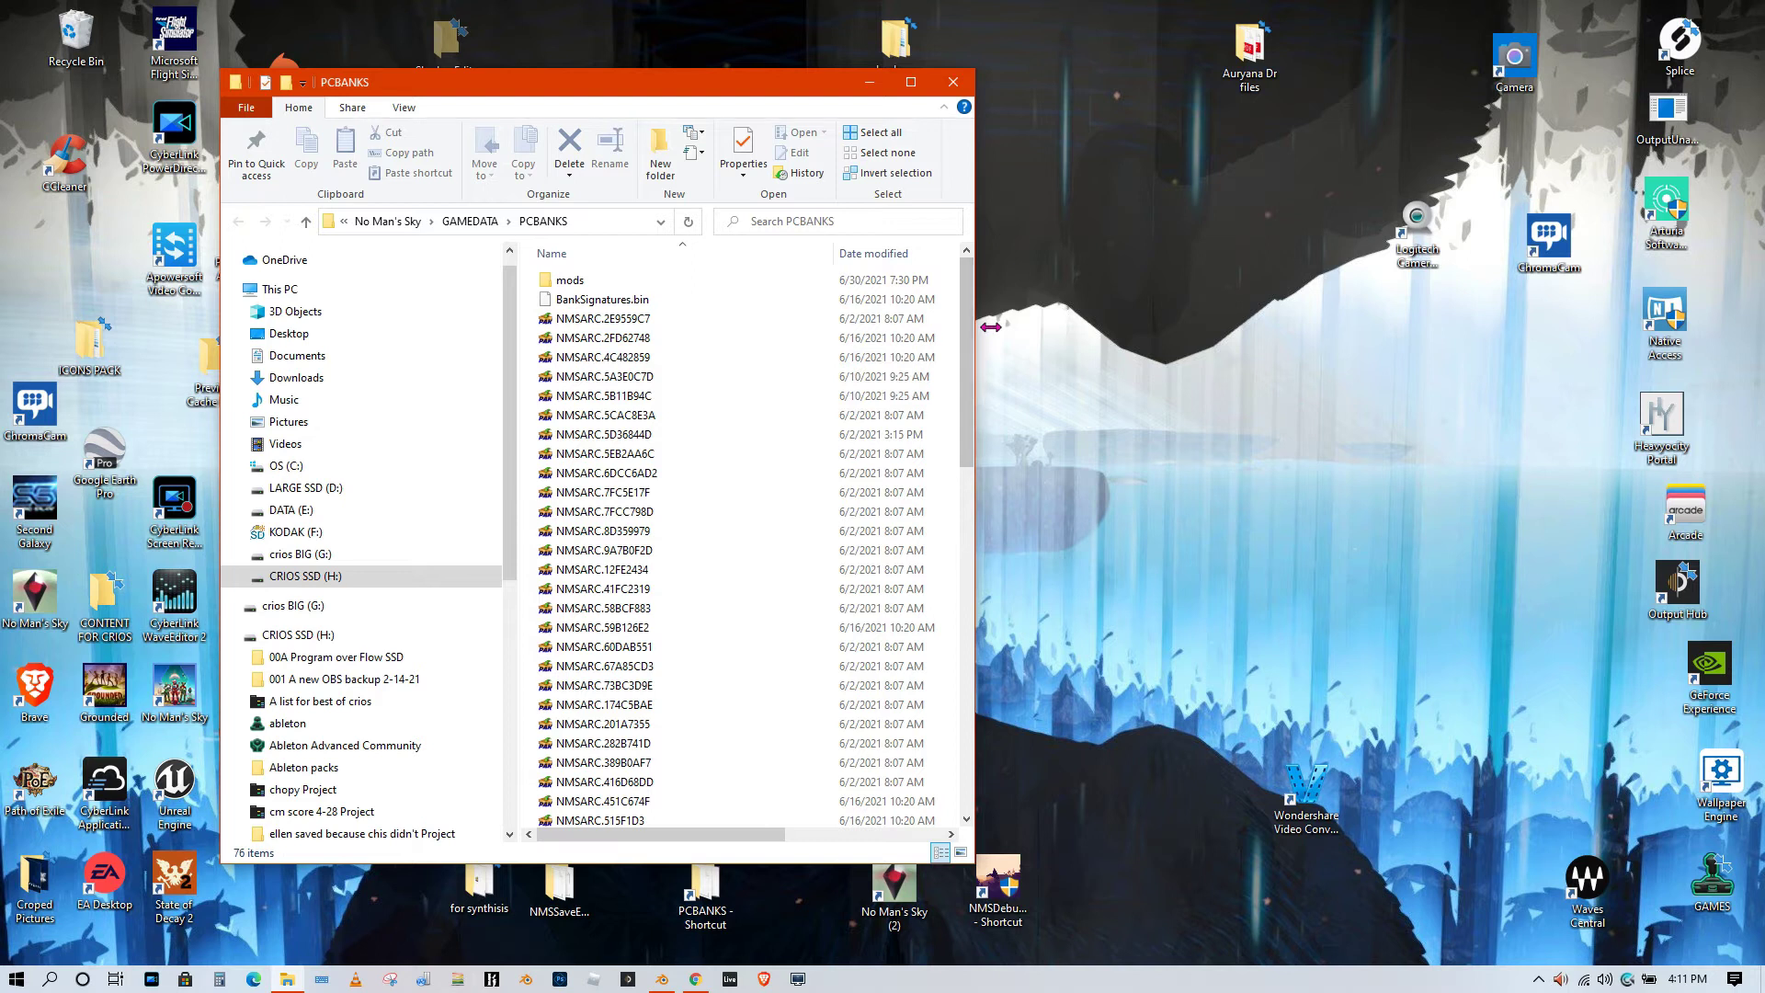
drag(974, 334, 1240, 352)
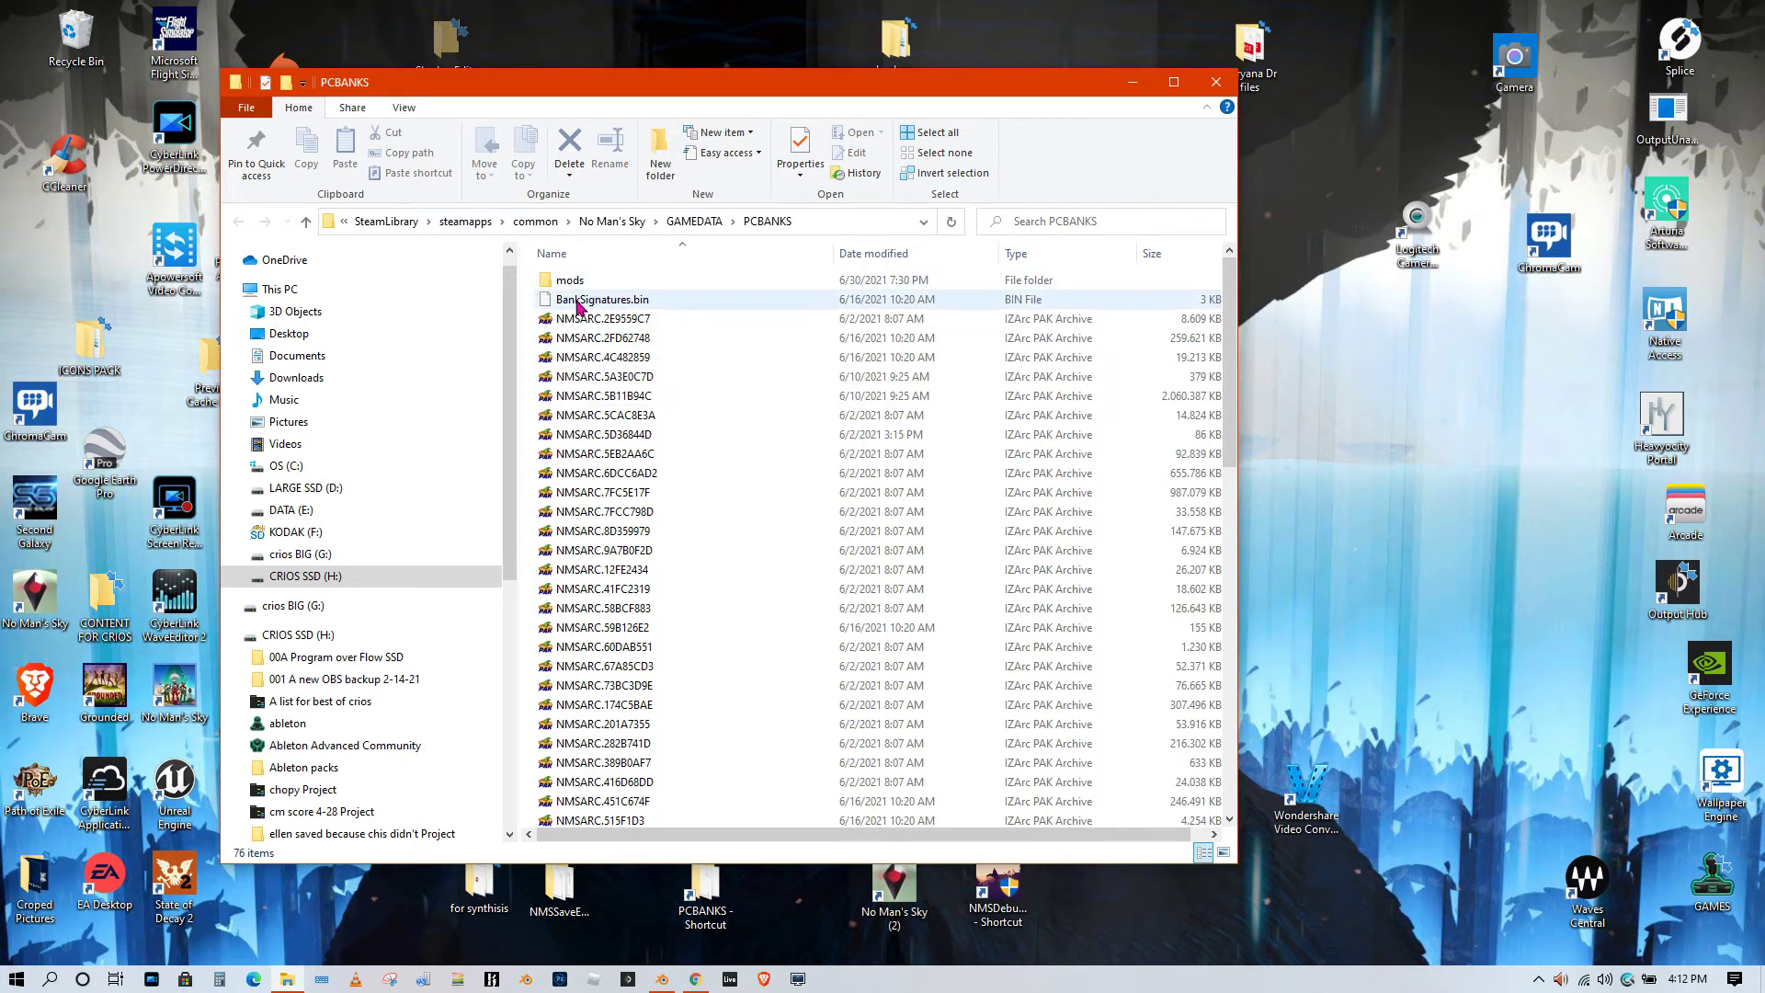
right_click(612, 376)
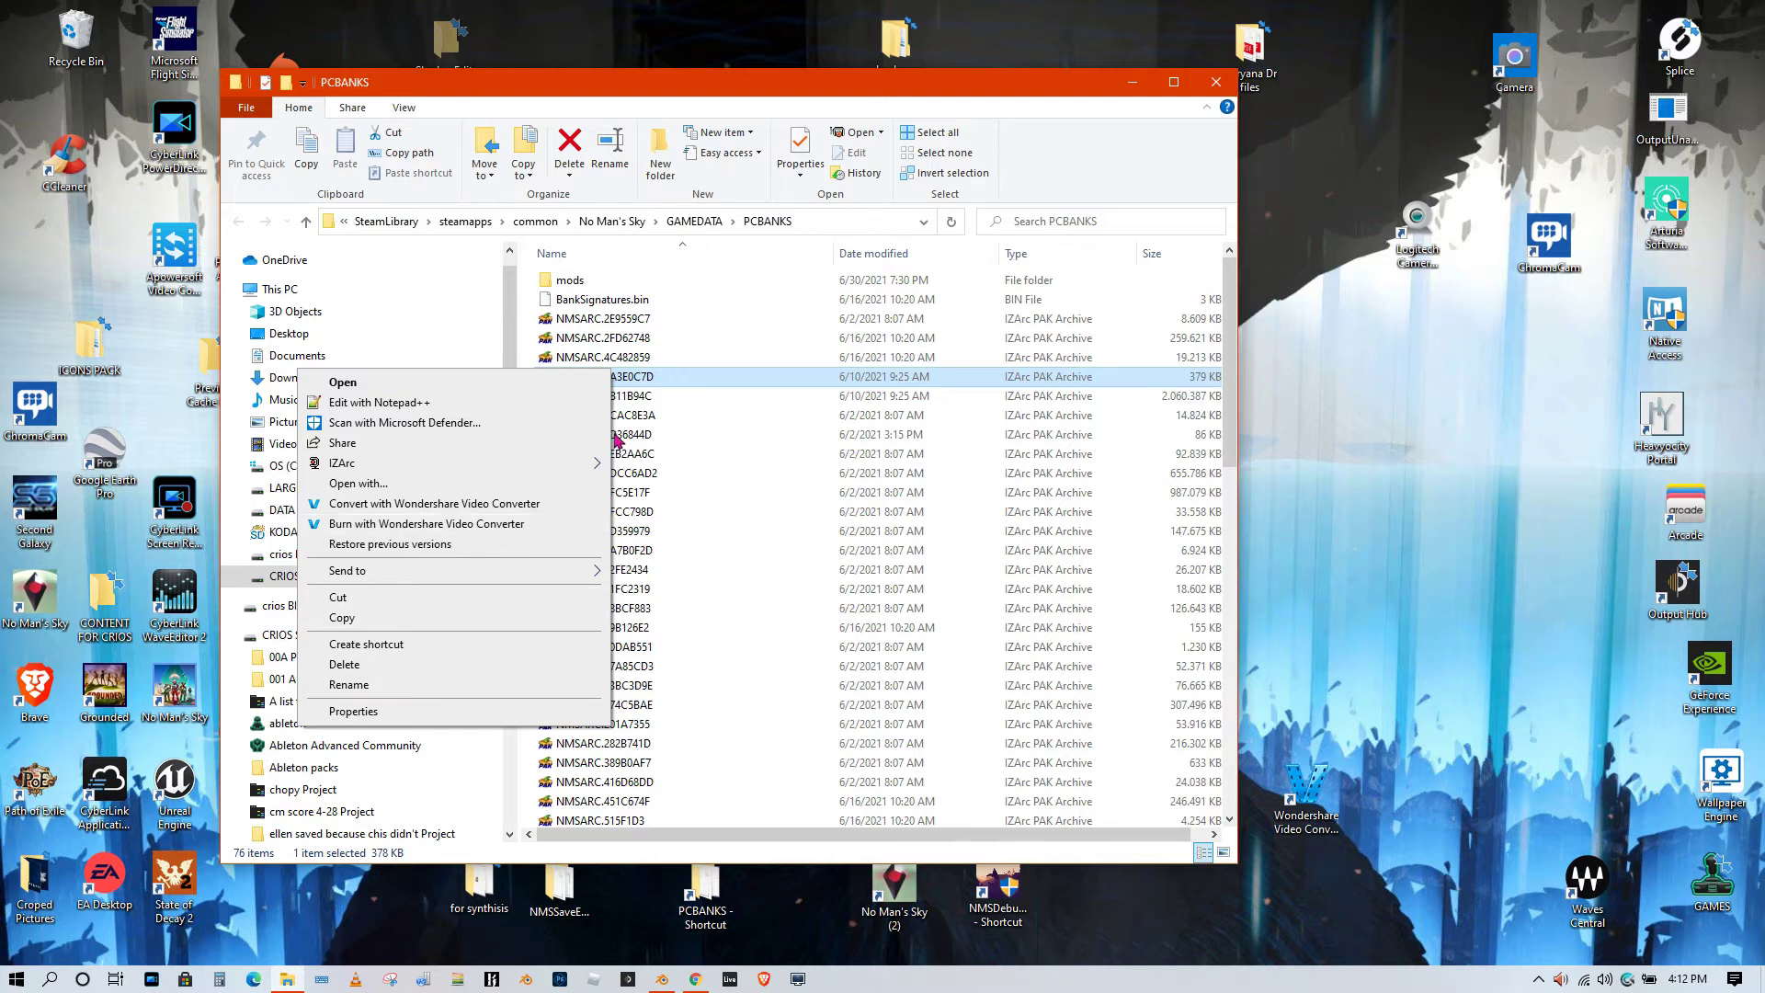
click(536, 278)
right_click(530, 274)
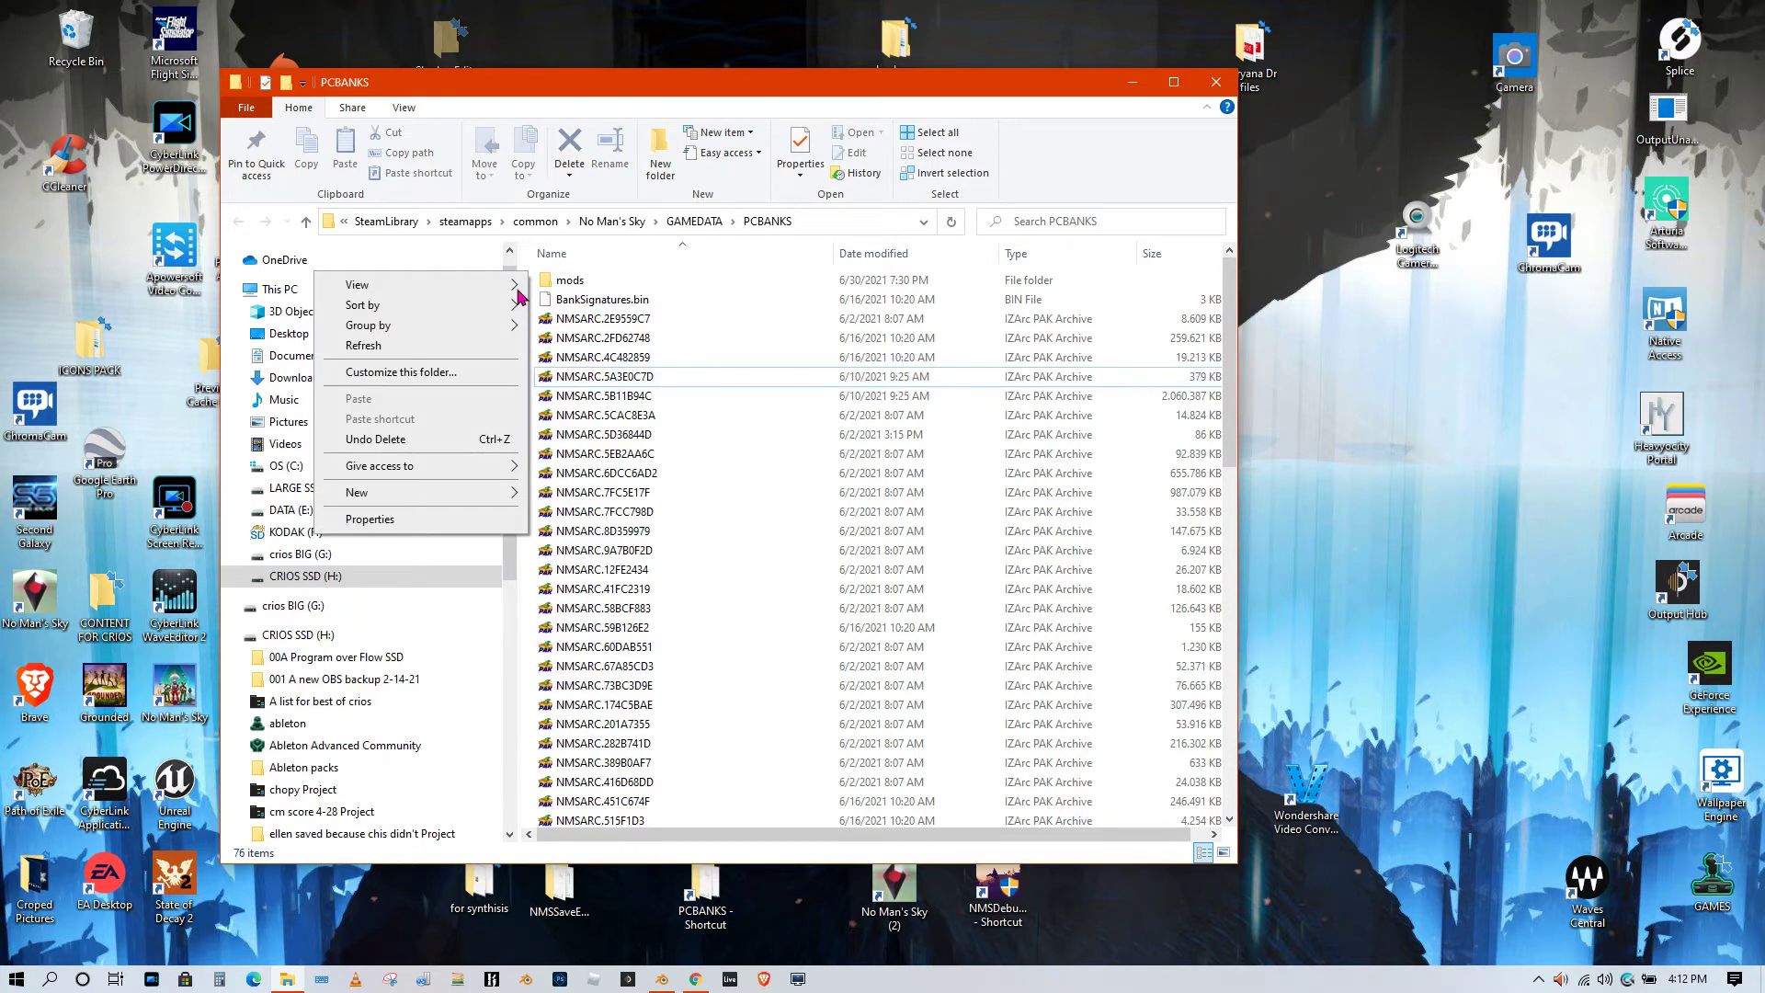
mouse_move(453, 494)
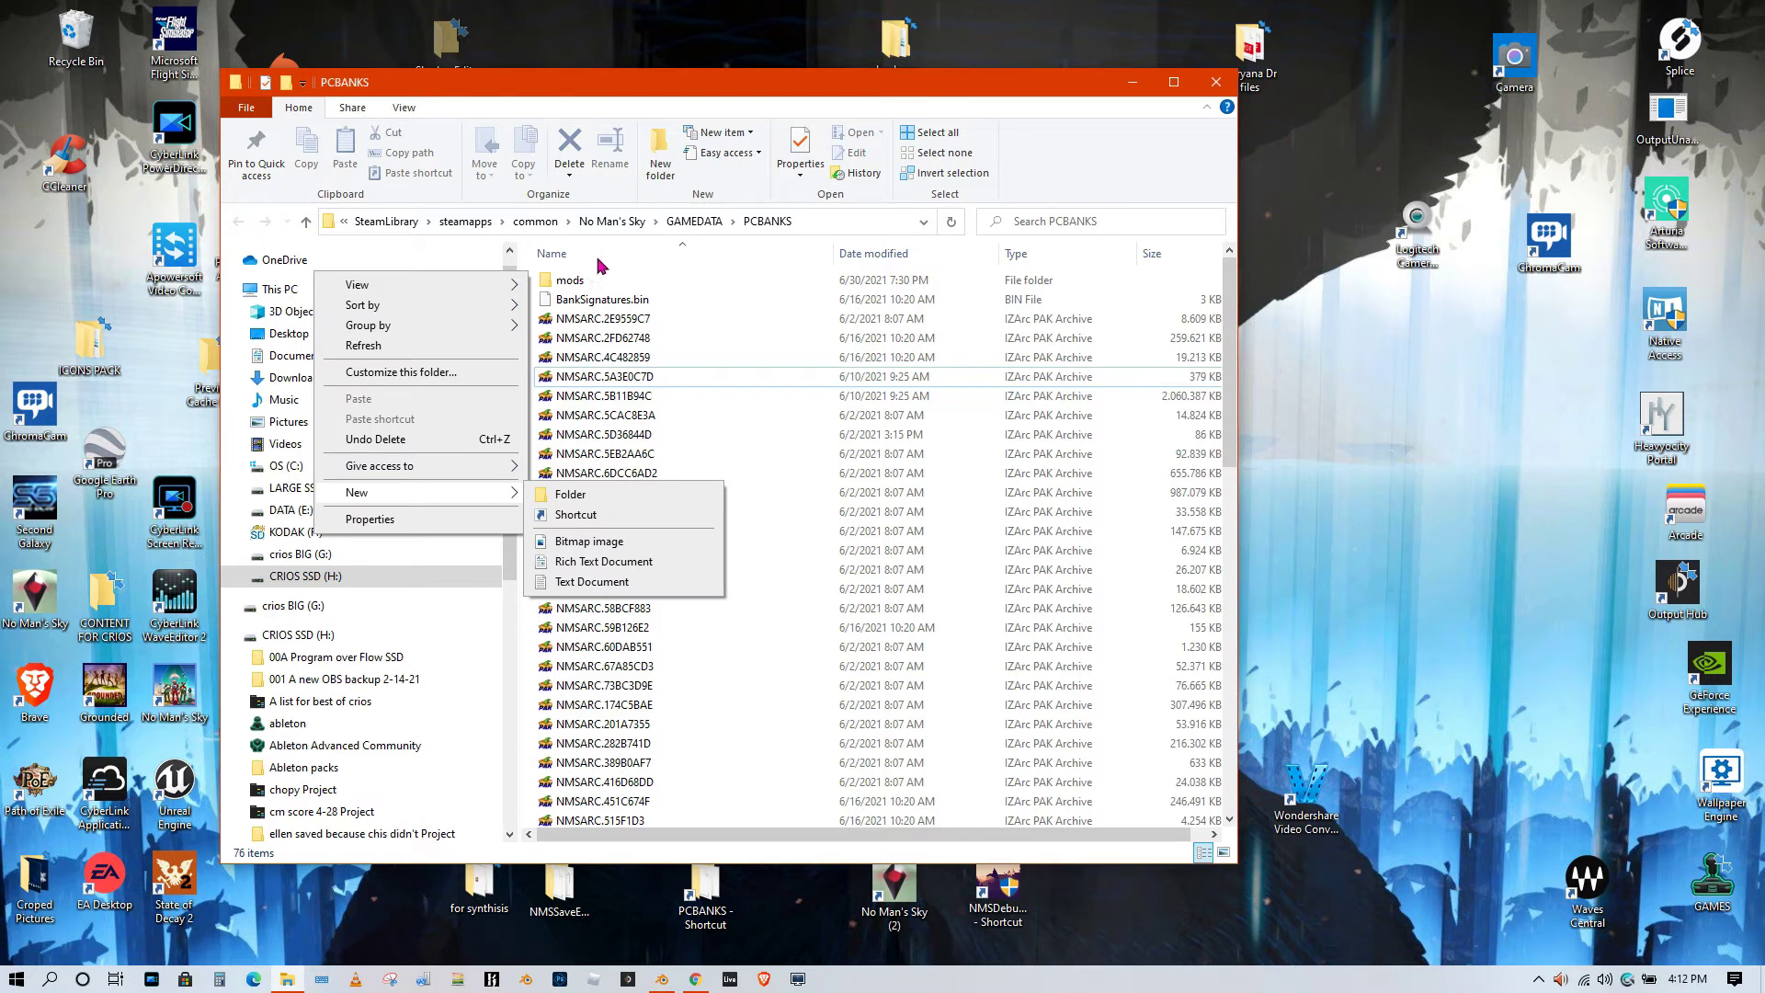
click(688, 300)
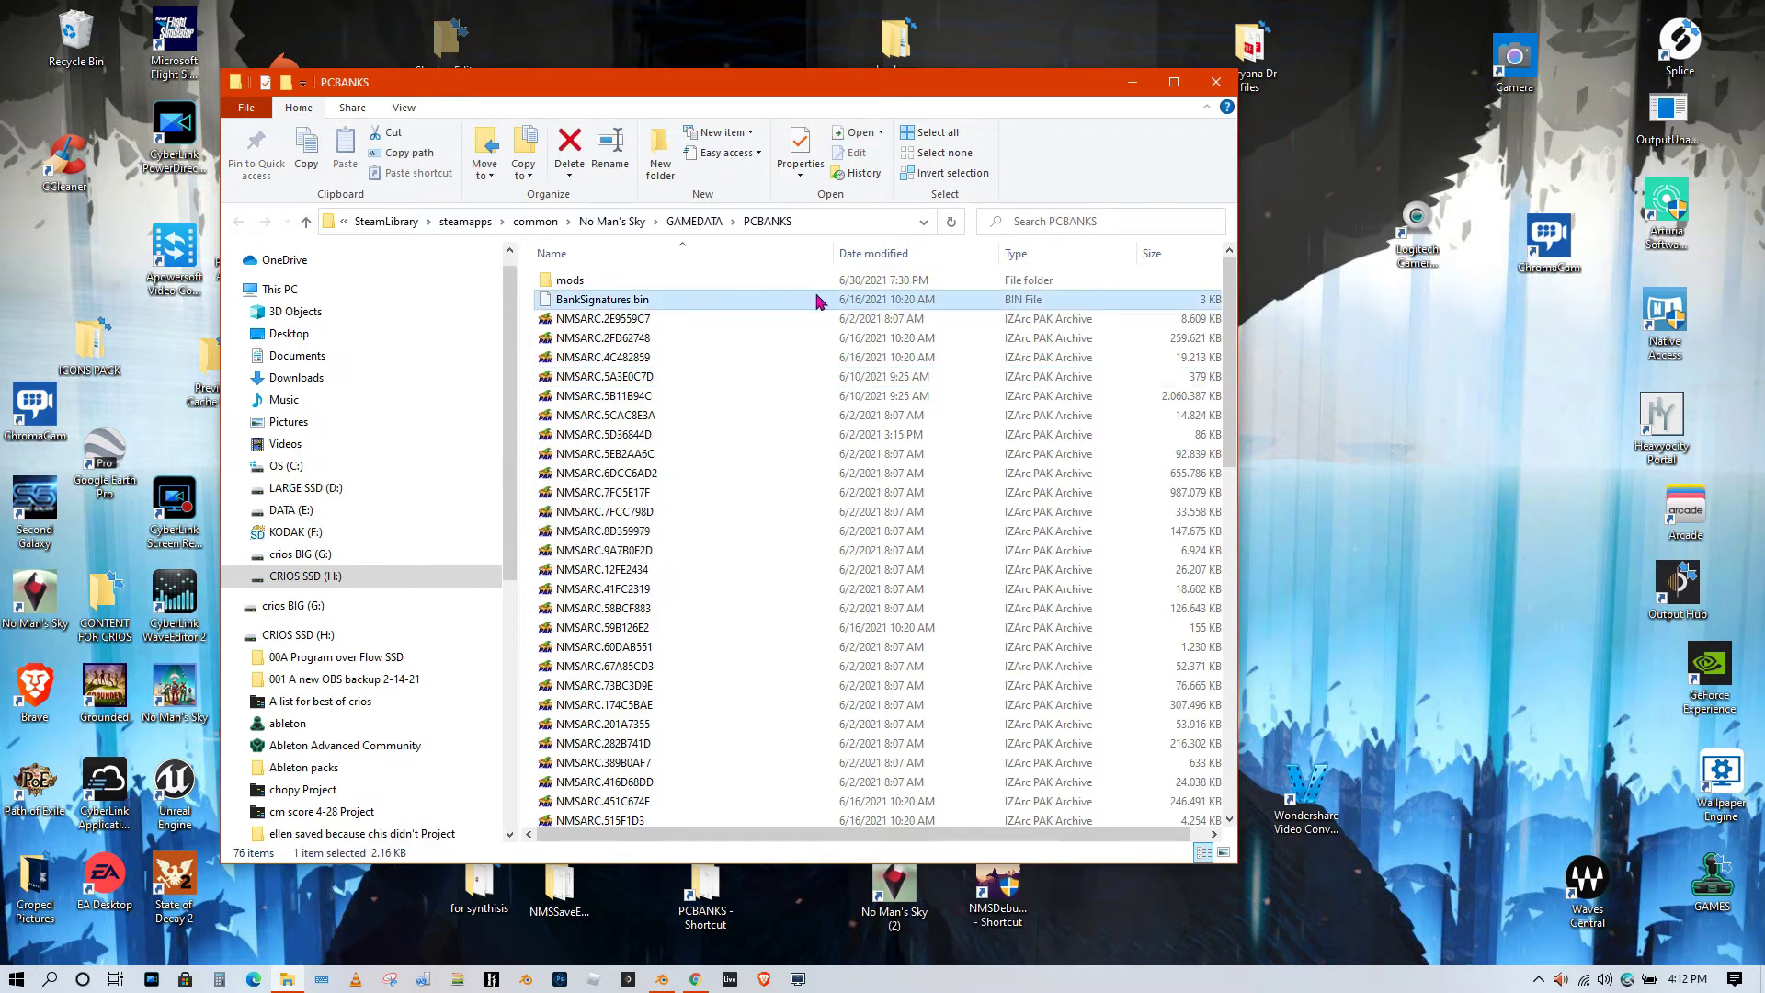
double_click(593, 285)
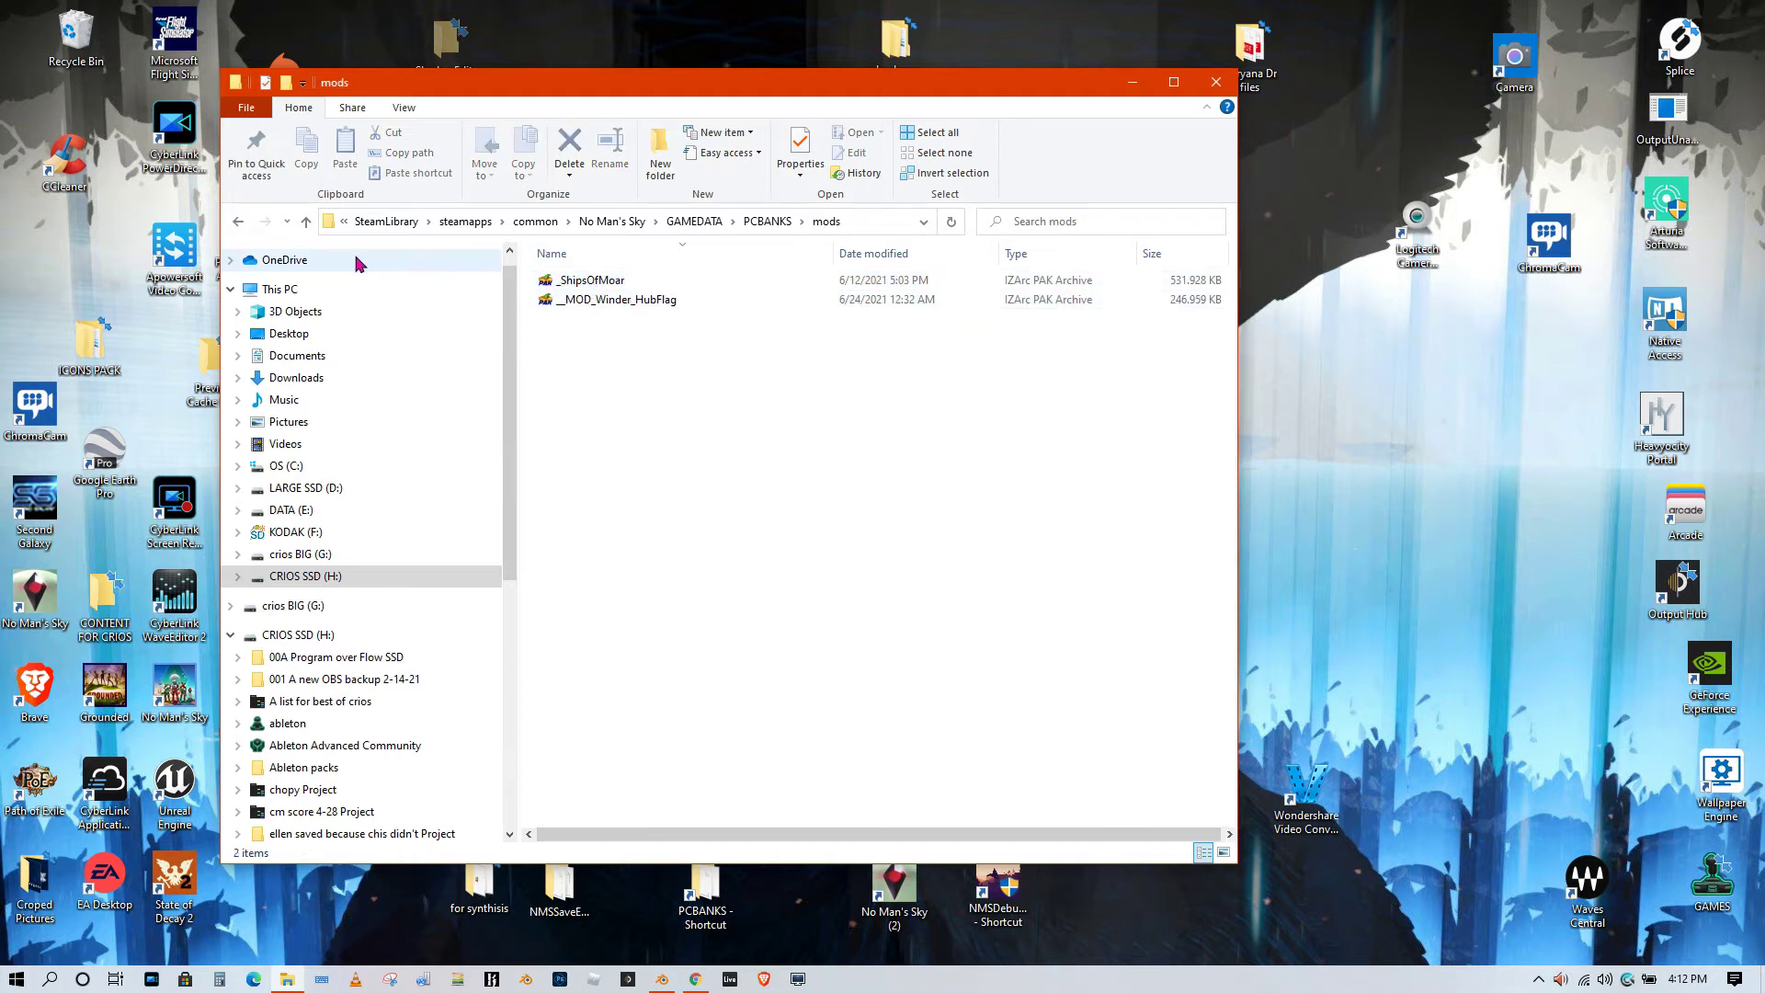
key(BackSpace)
double_click(577, 281)
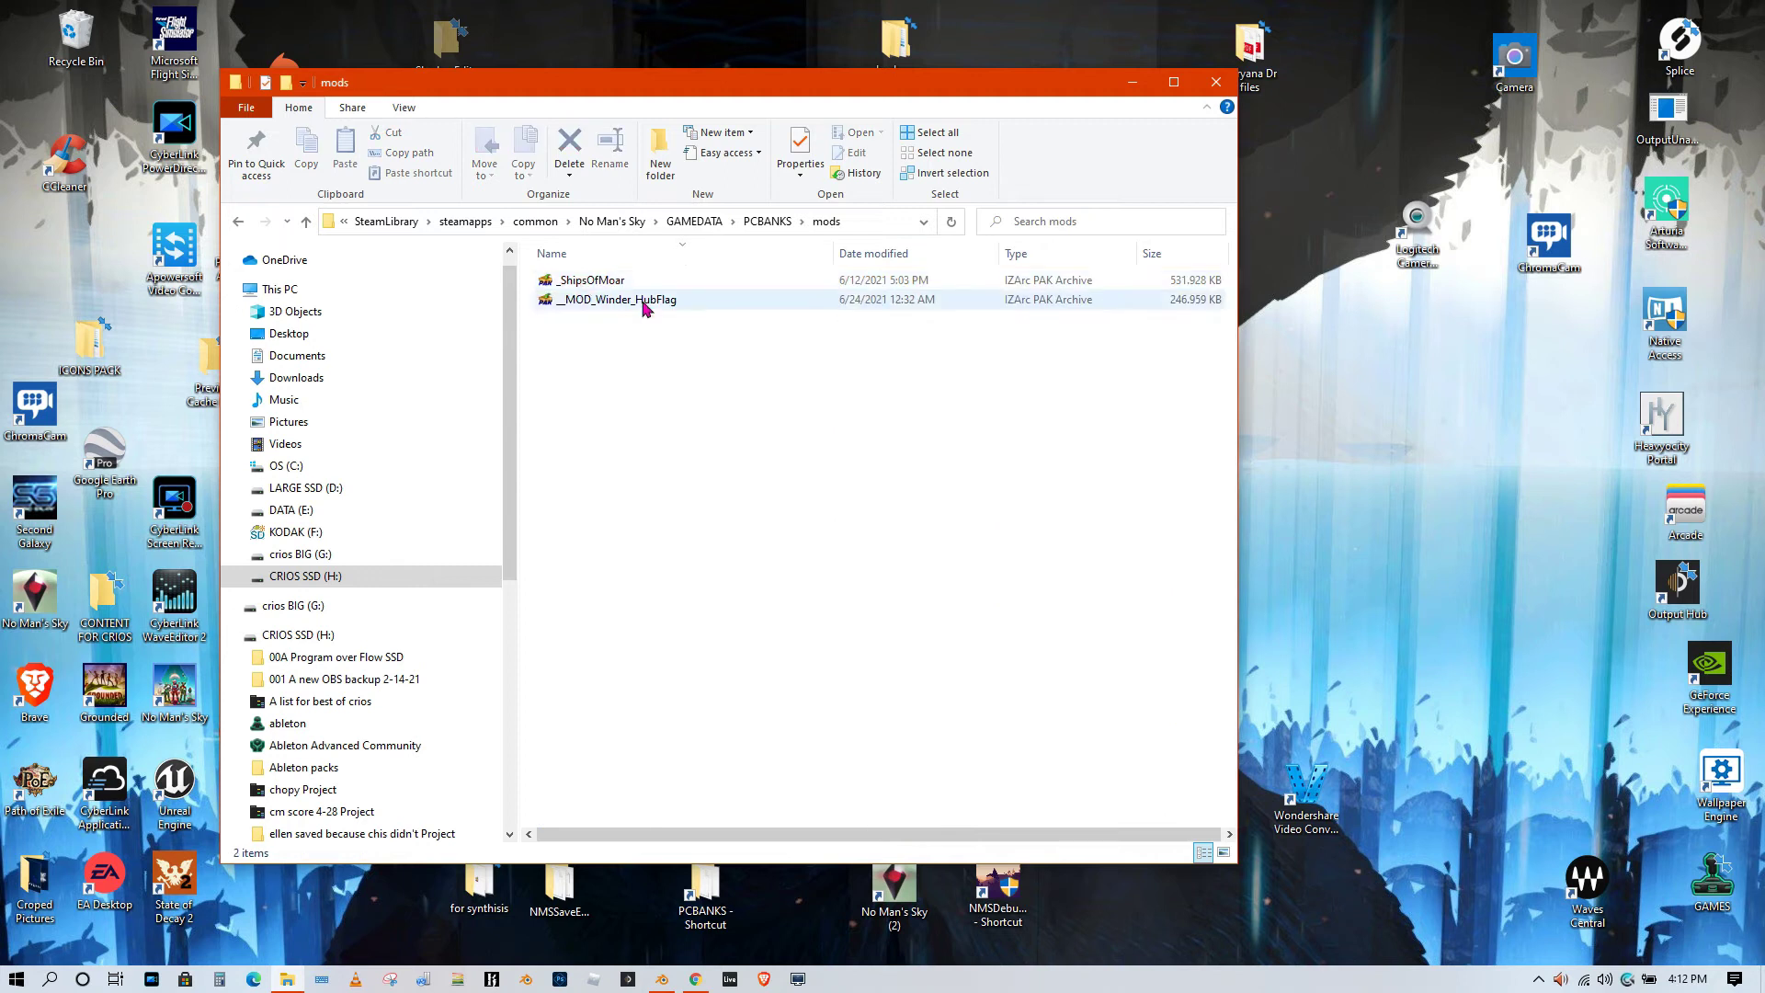
key(BackSpace)
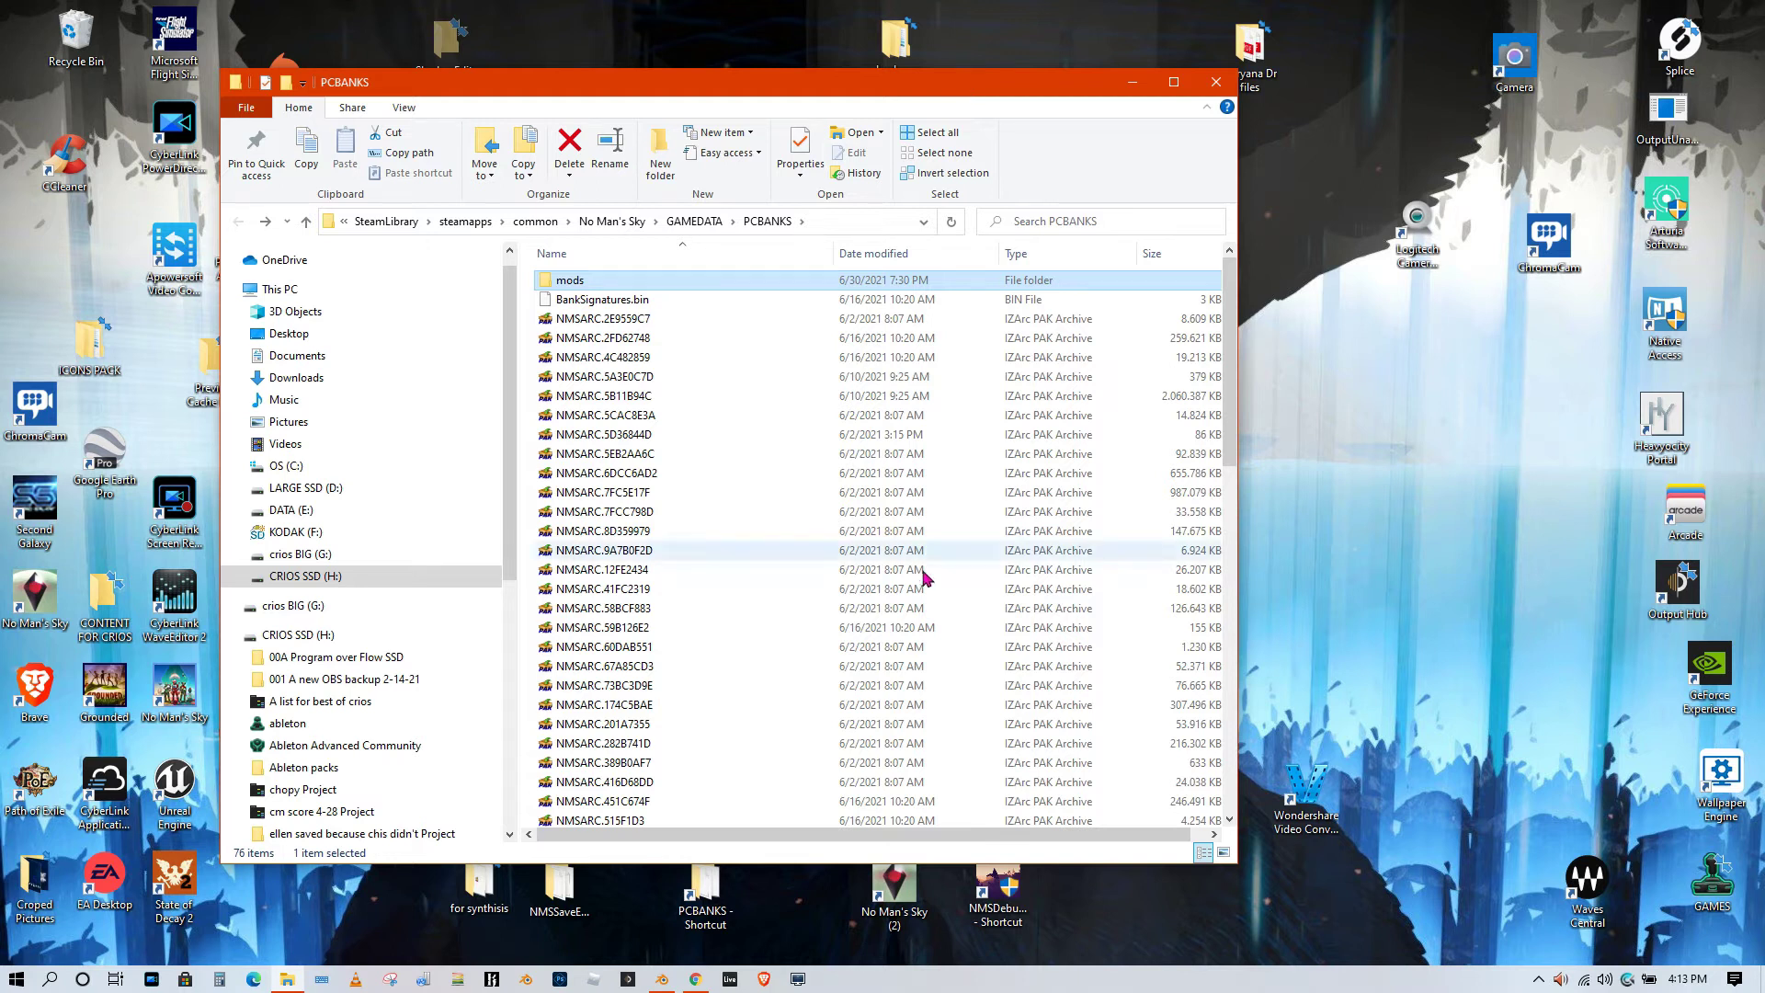
mouse_move(698, 985)
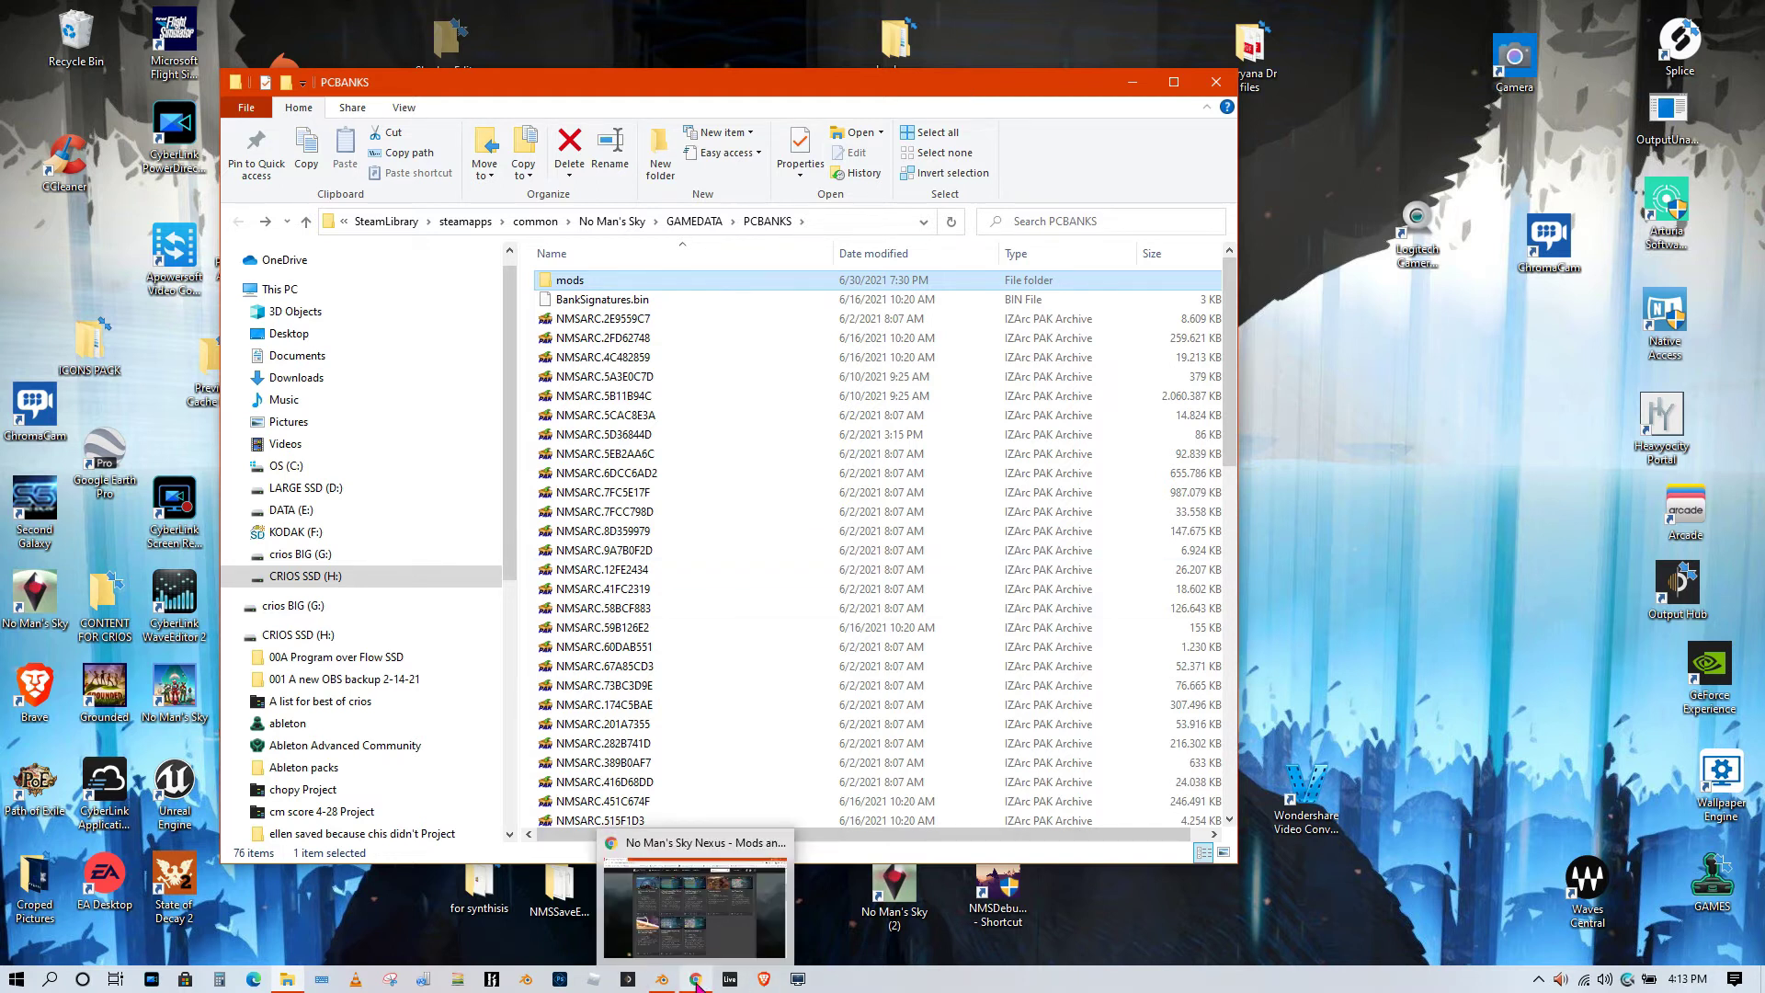
click(698, 982)
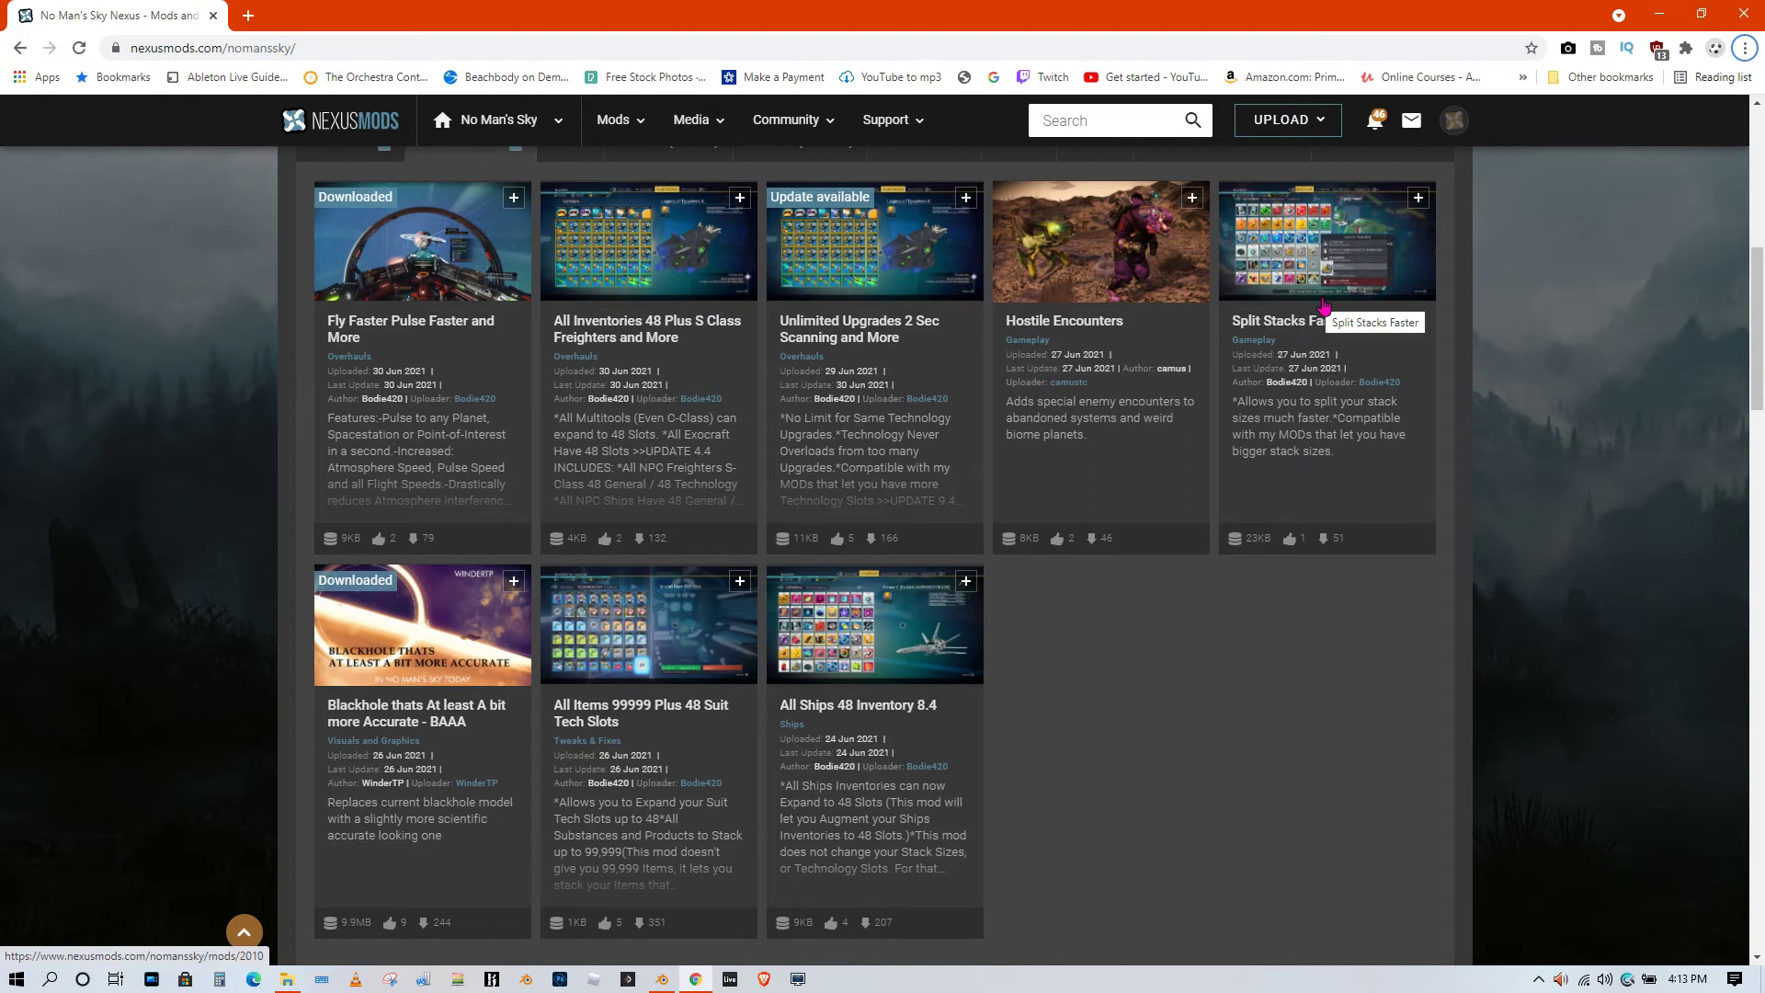
Browse No Man's Sky mods under the New Today, New This Week and Updated tabs
scroll(1291, 306, down, 1)
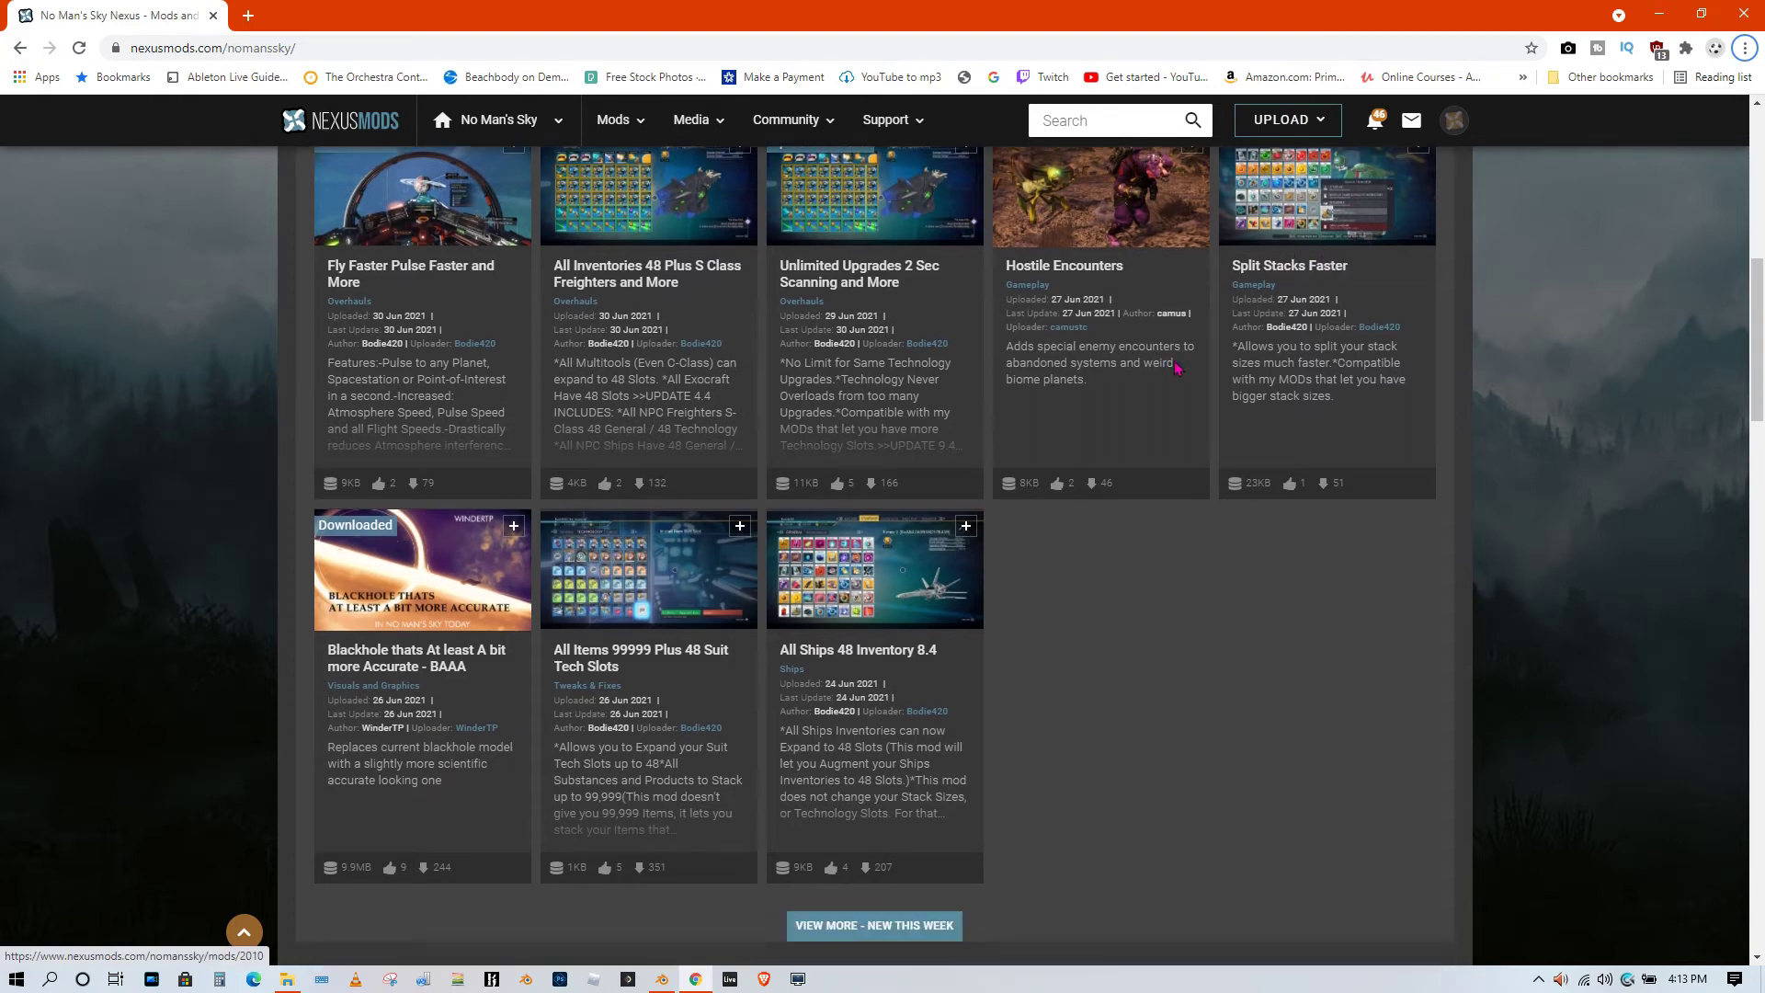
scroll(1149, 368, up, 3)
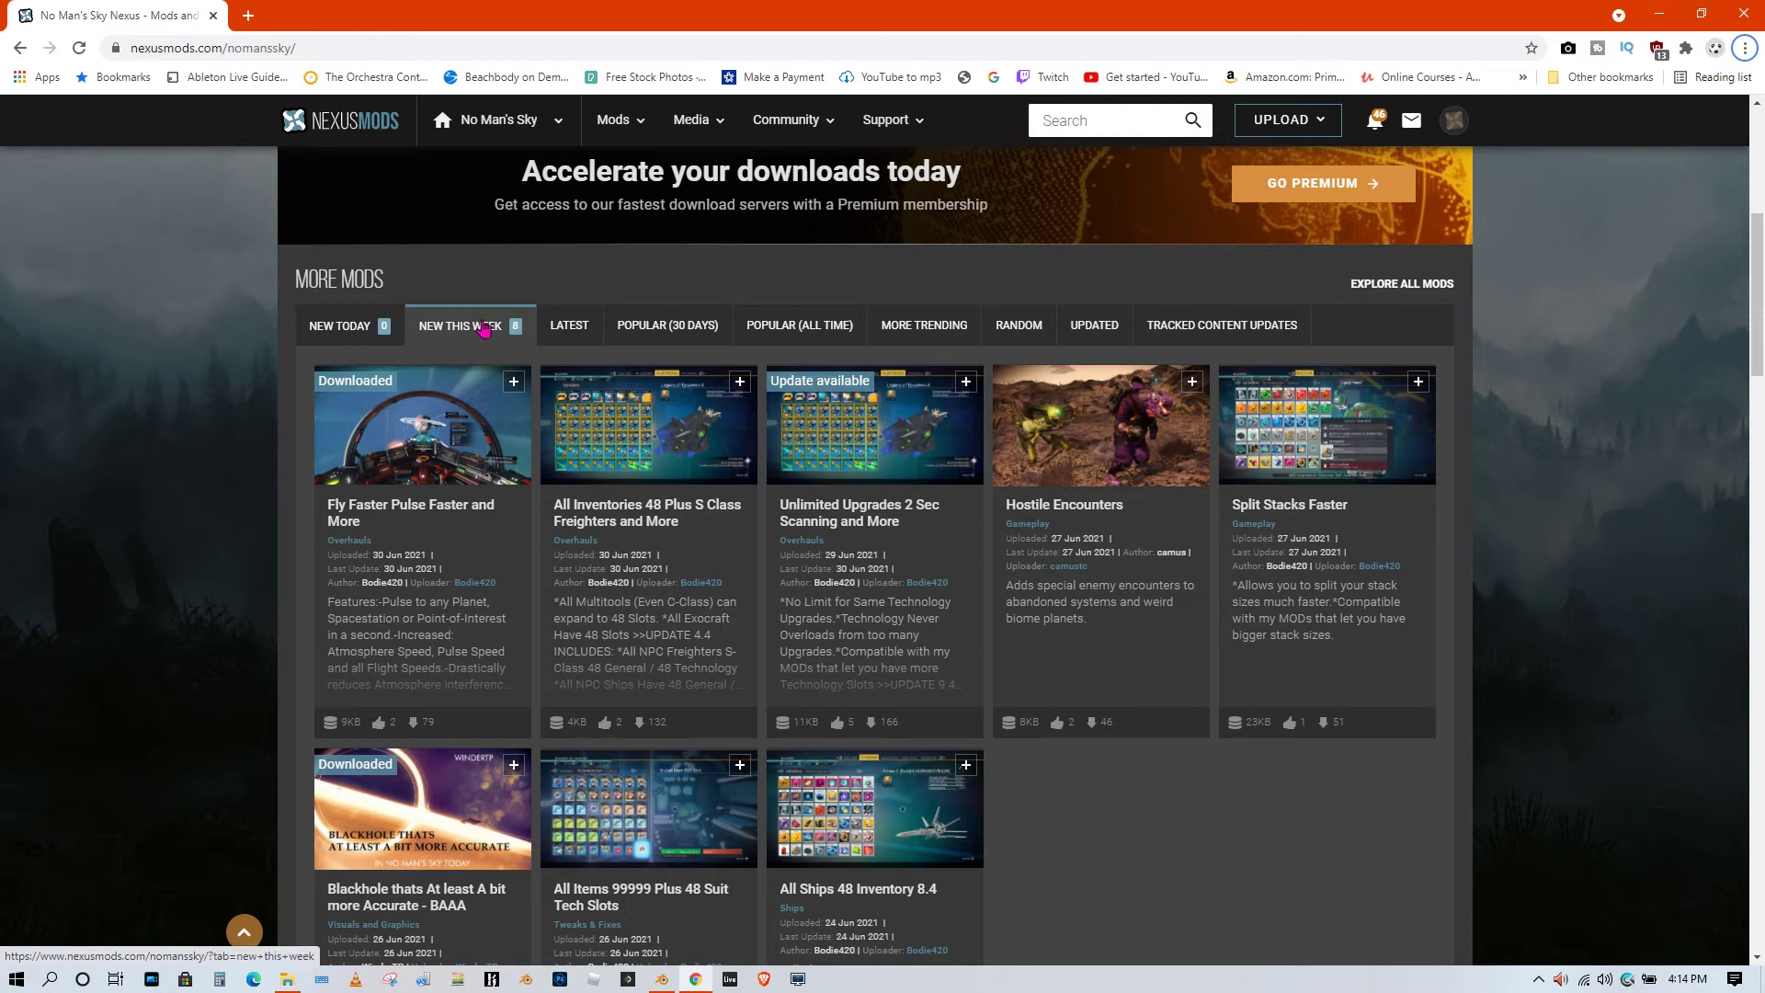
click(348, 330)
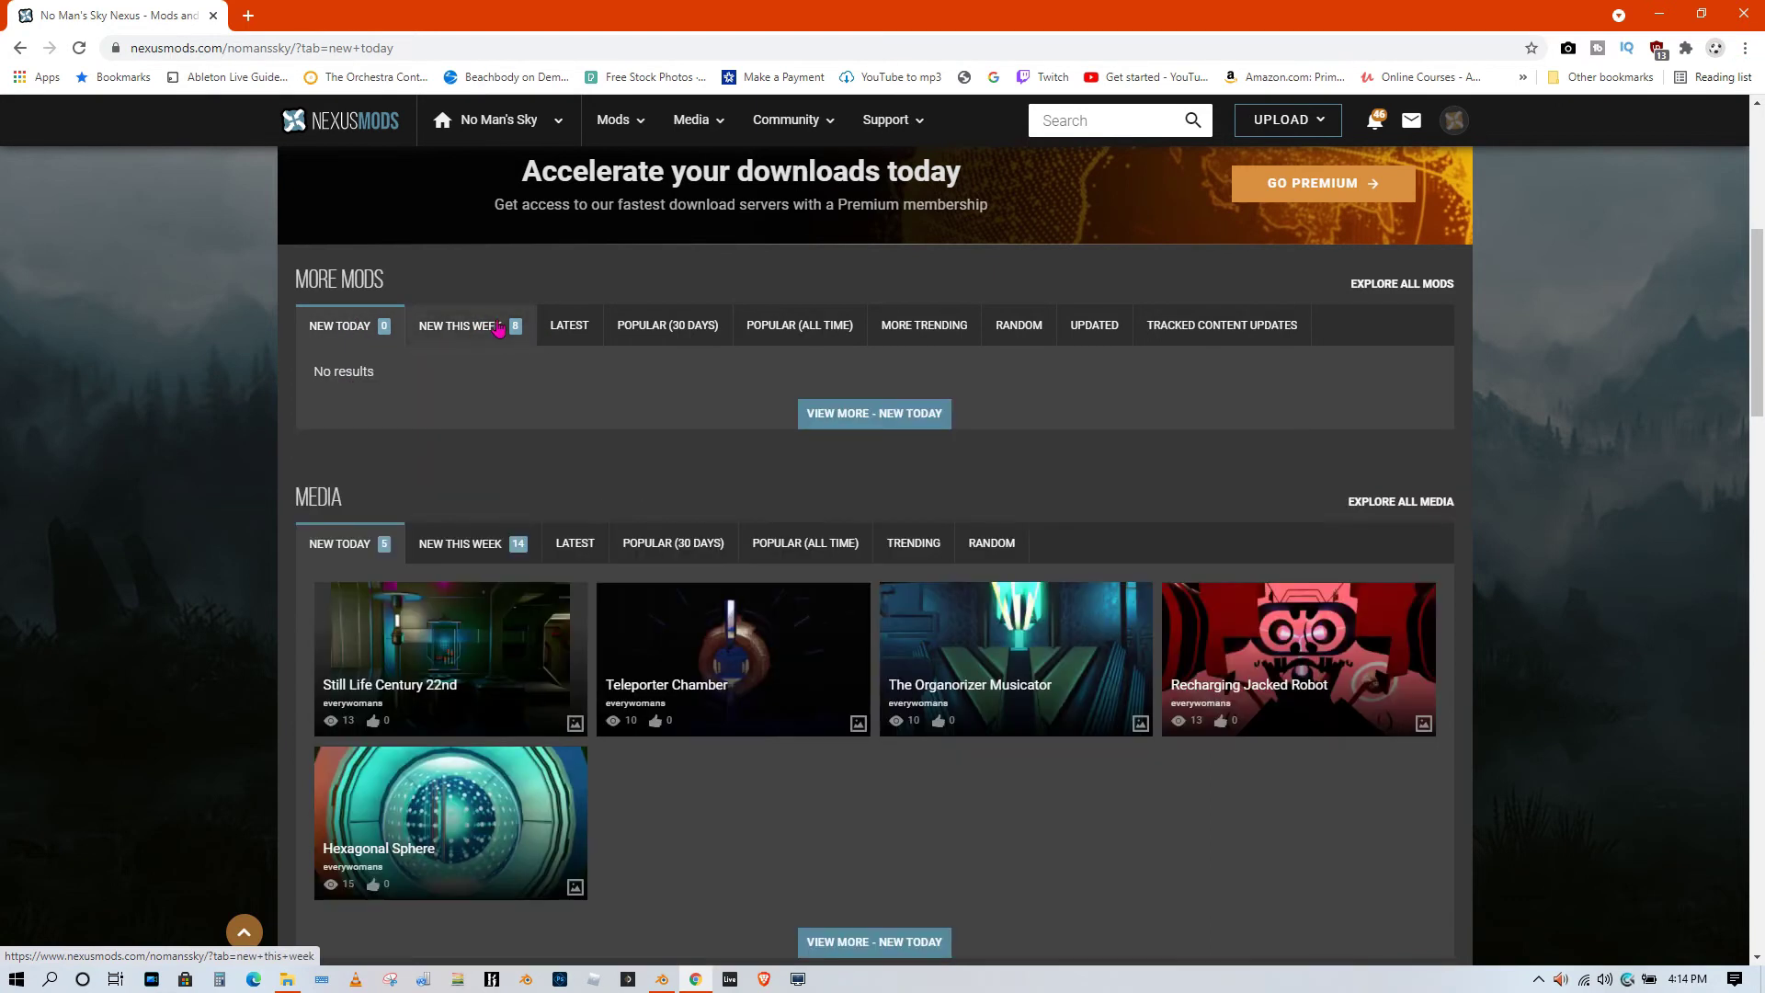
click(501, 326)
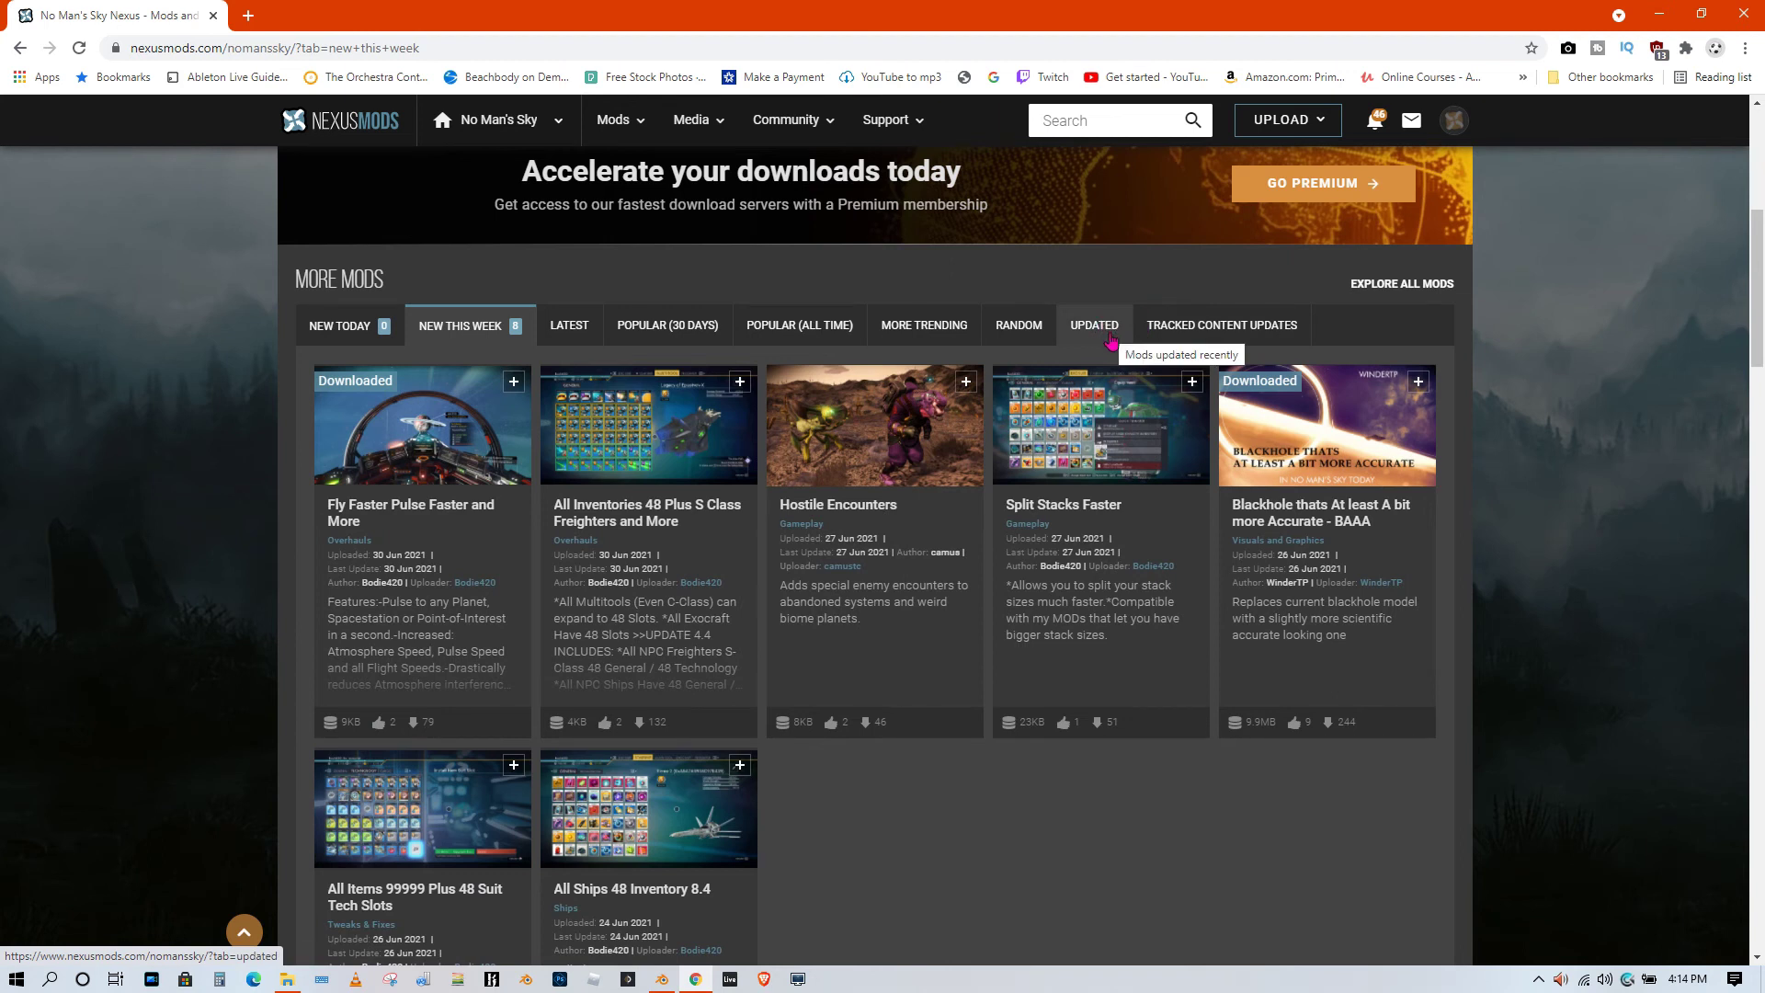
click(1113, 331)
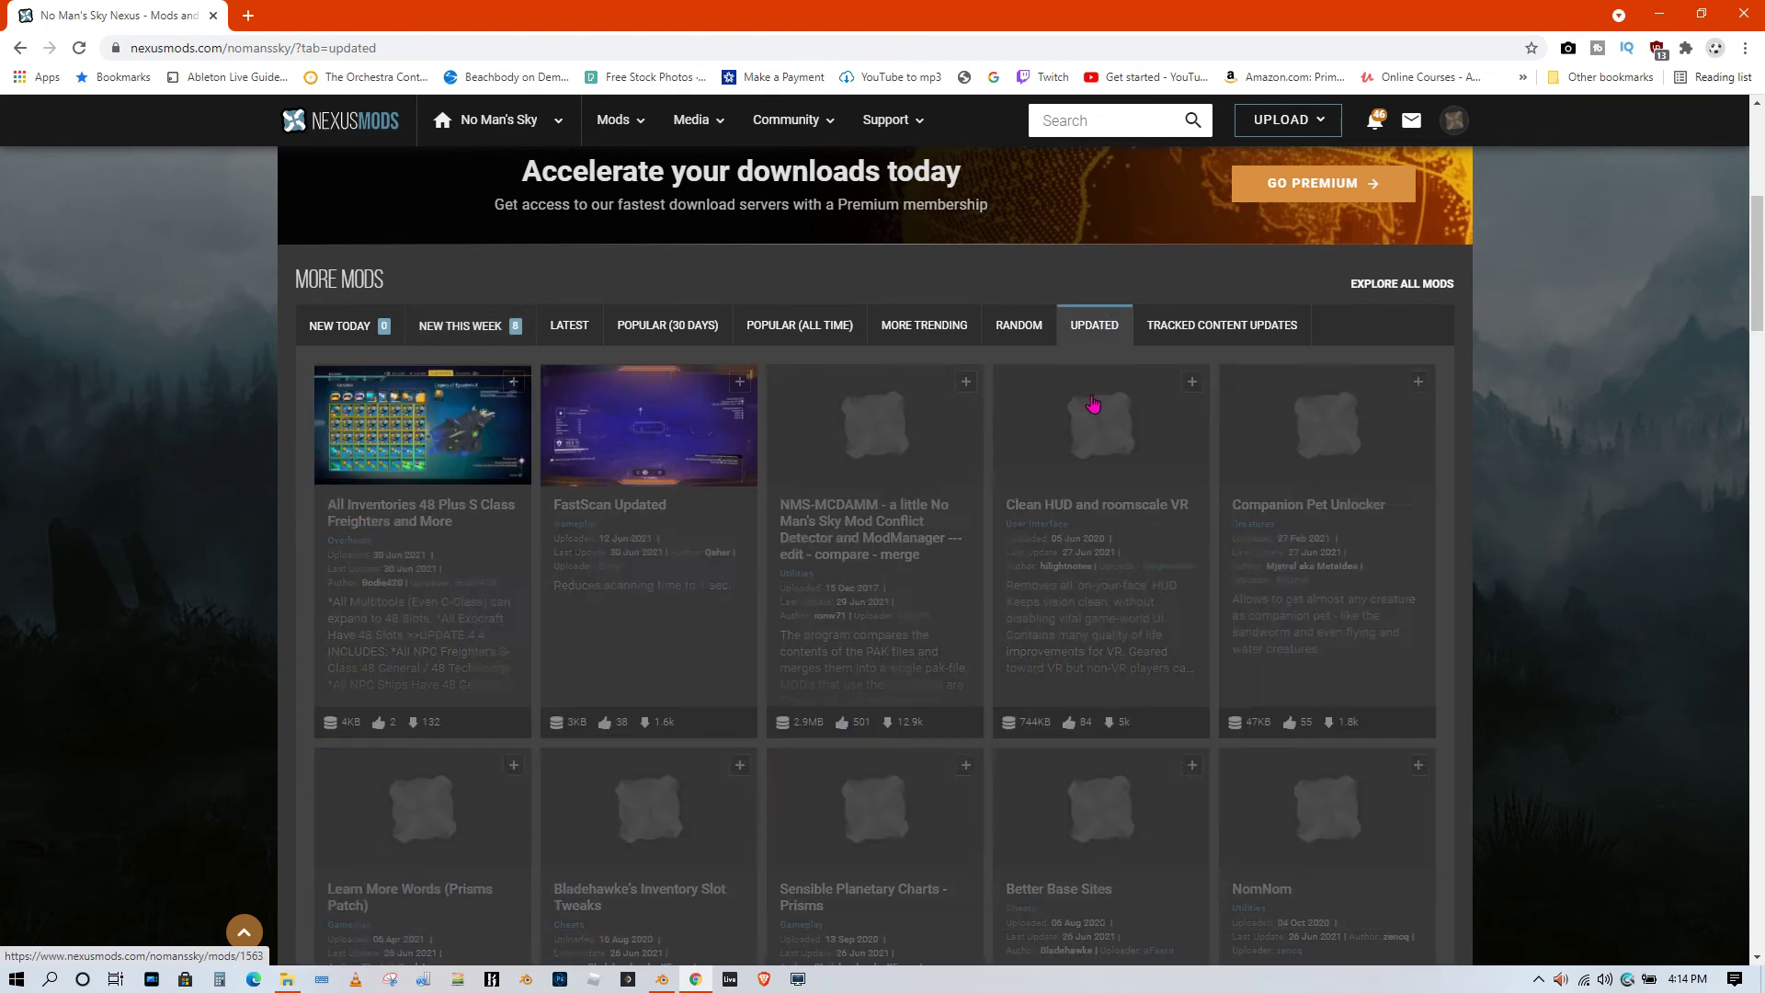
scroll(1181, 501, down, 5)
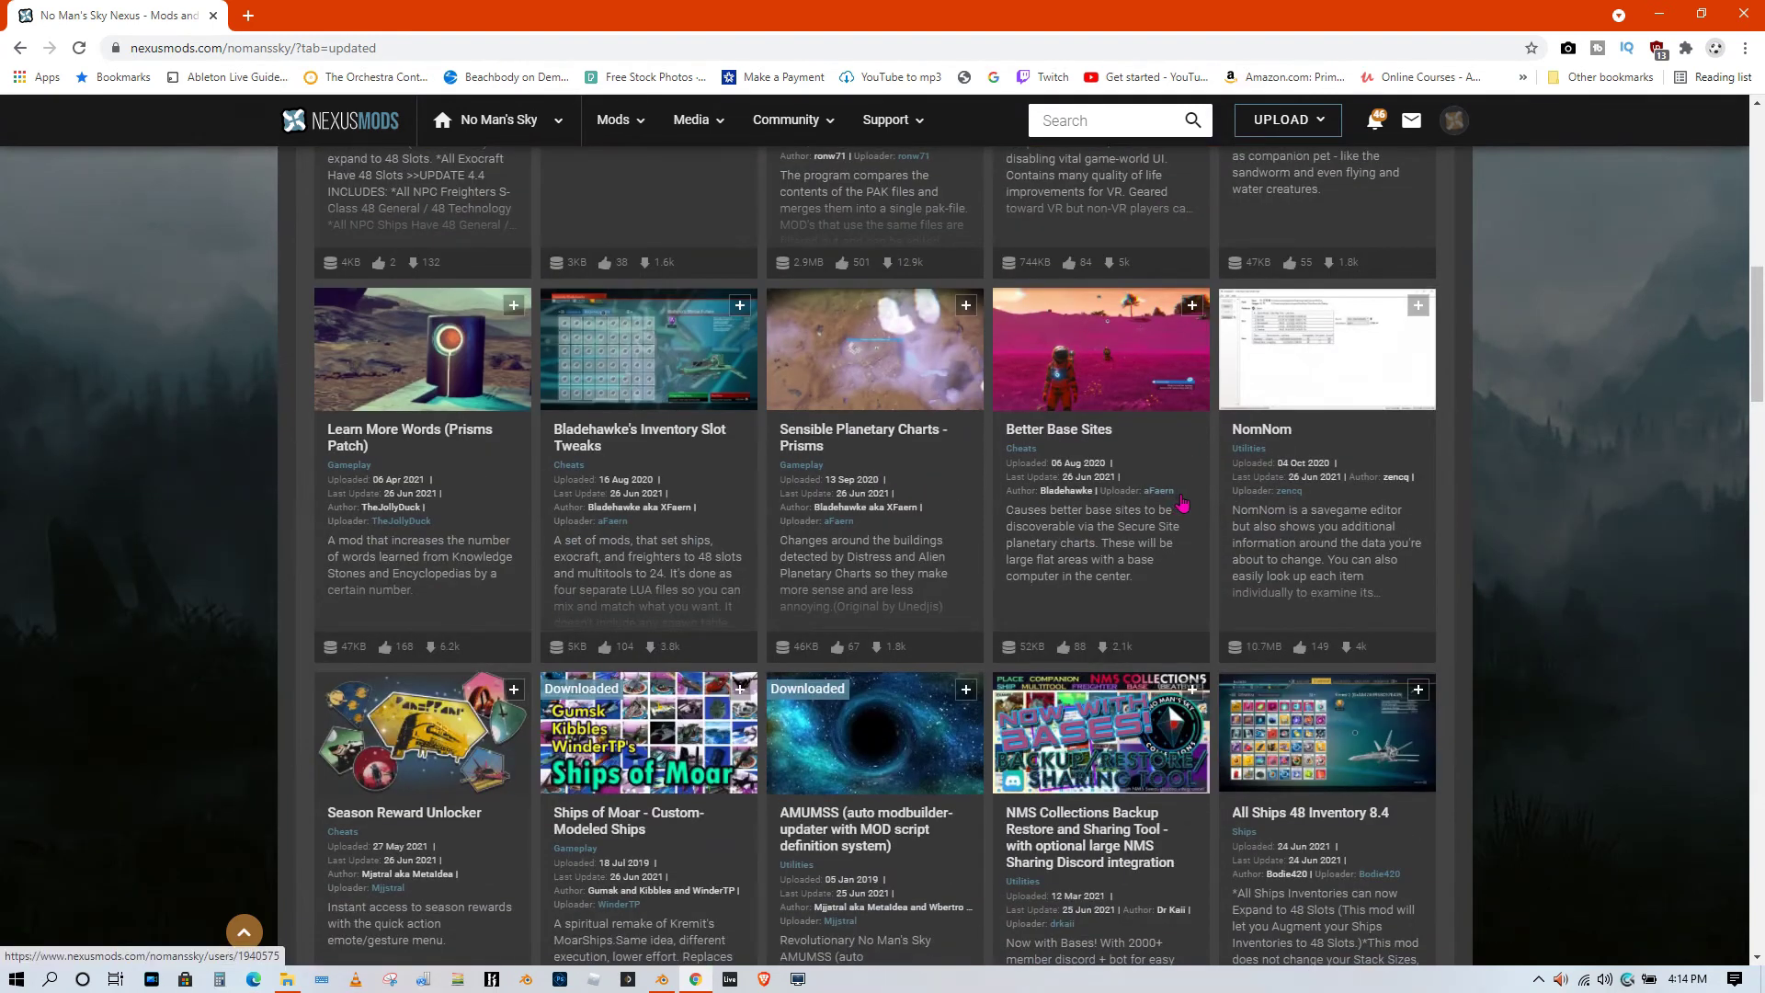
scroll(1181, 501, down, 4)
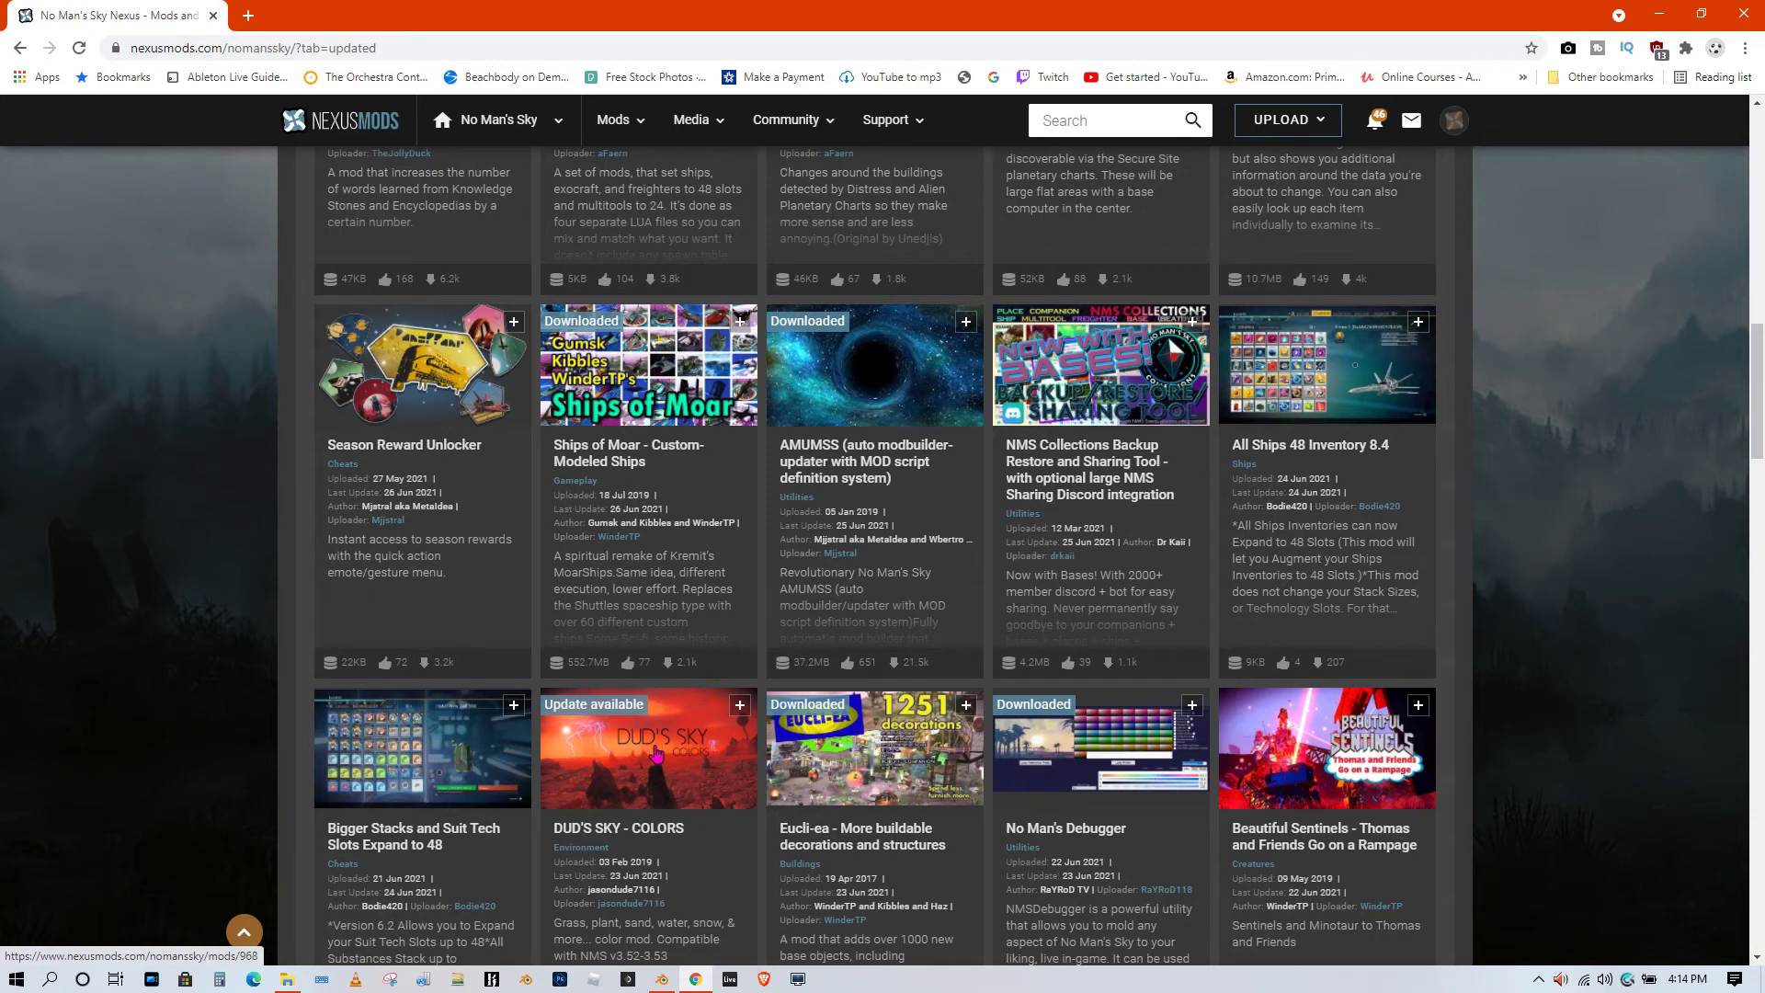
scroll(656, 754, down, 4)
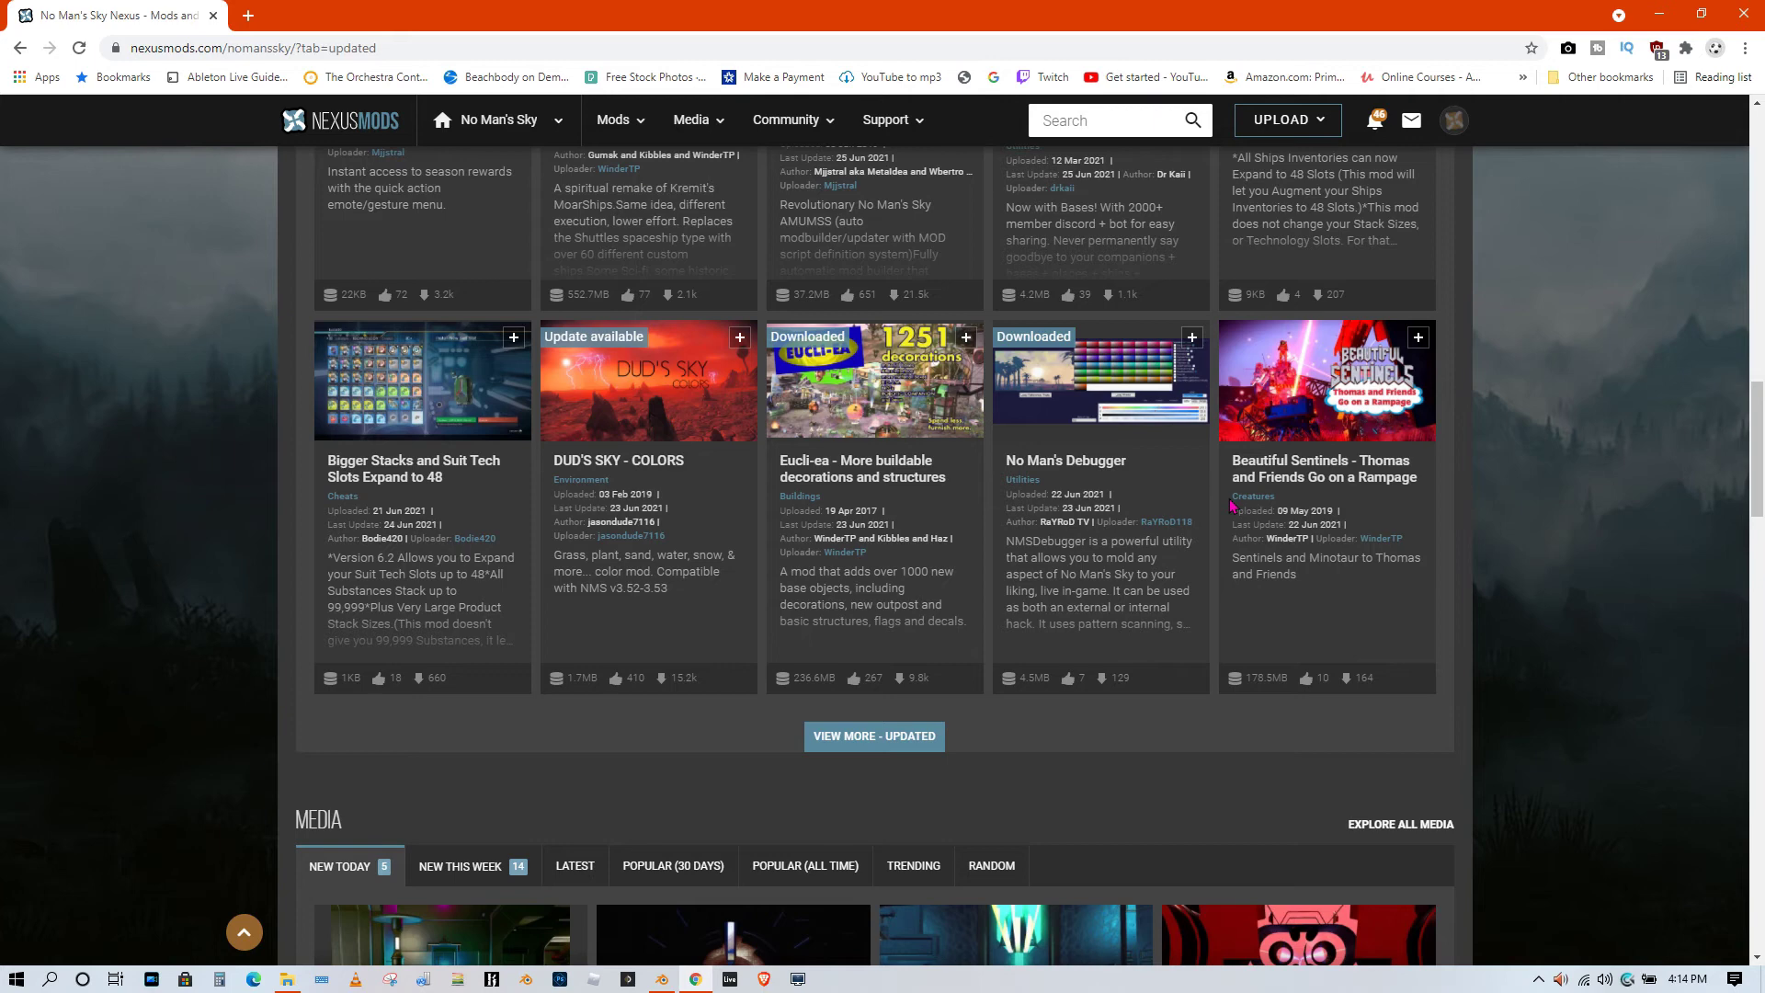
scroll(1235, 504, up, 15)
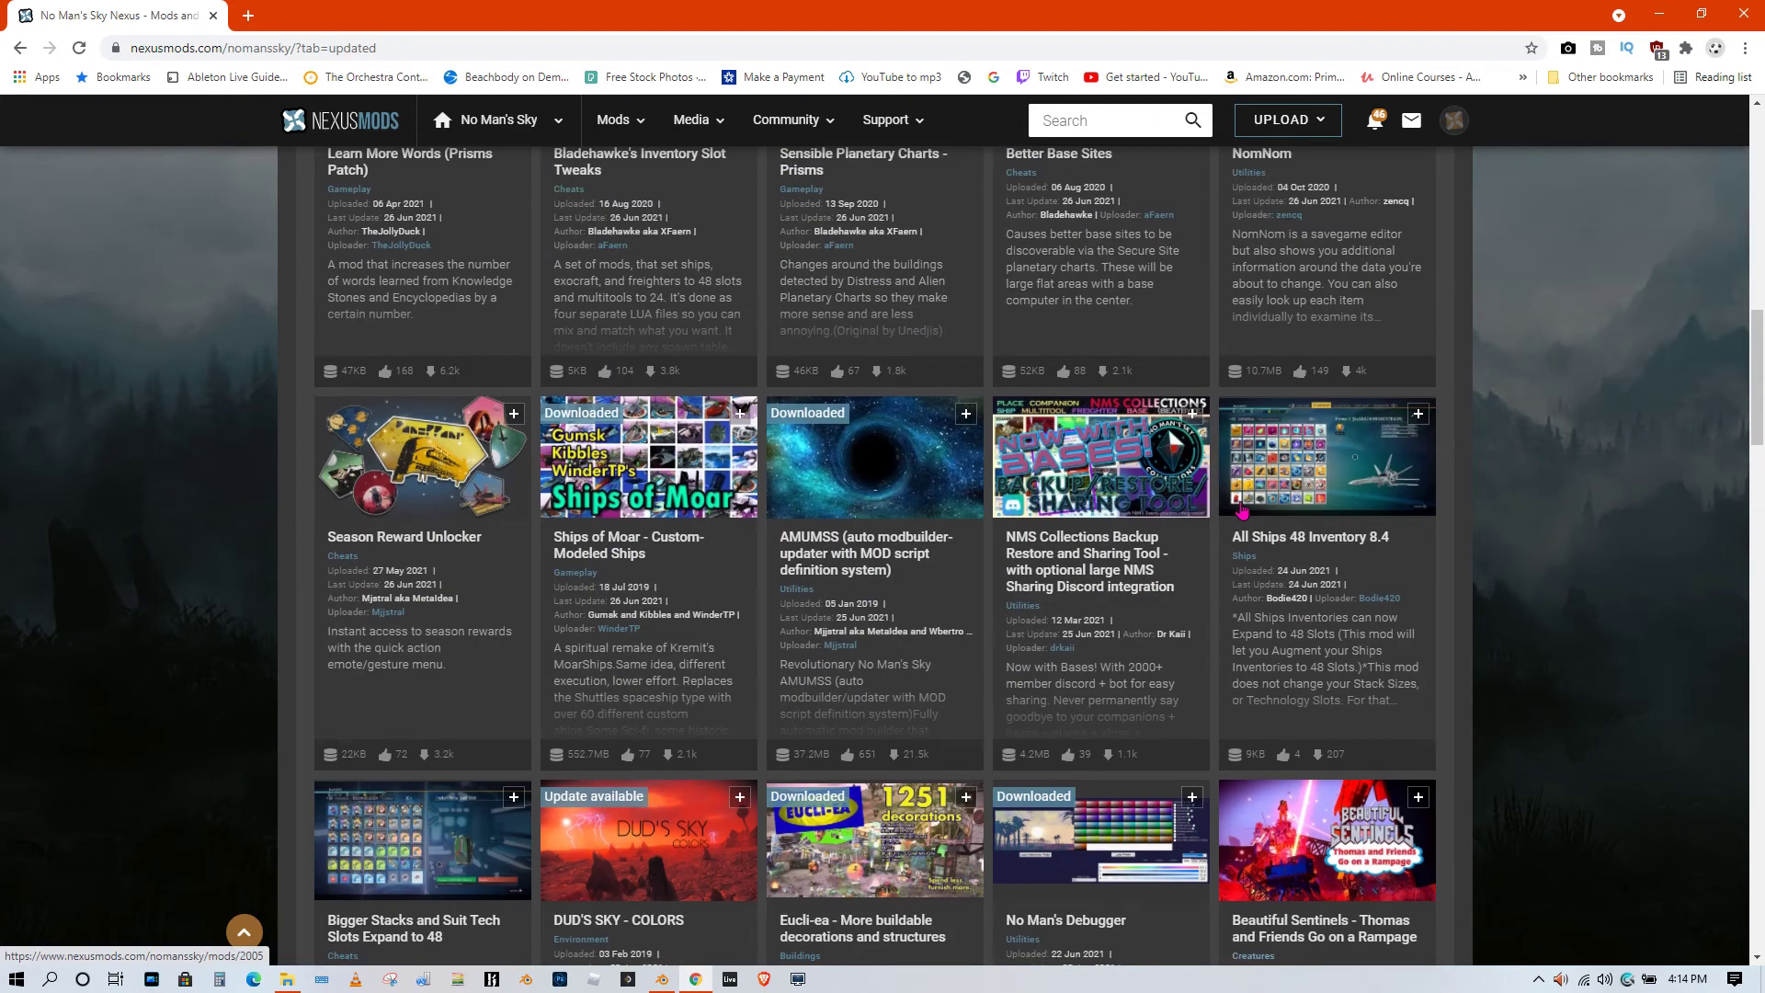
scroll(1247, 505, up, 4)
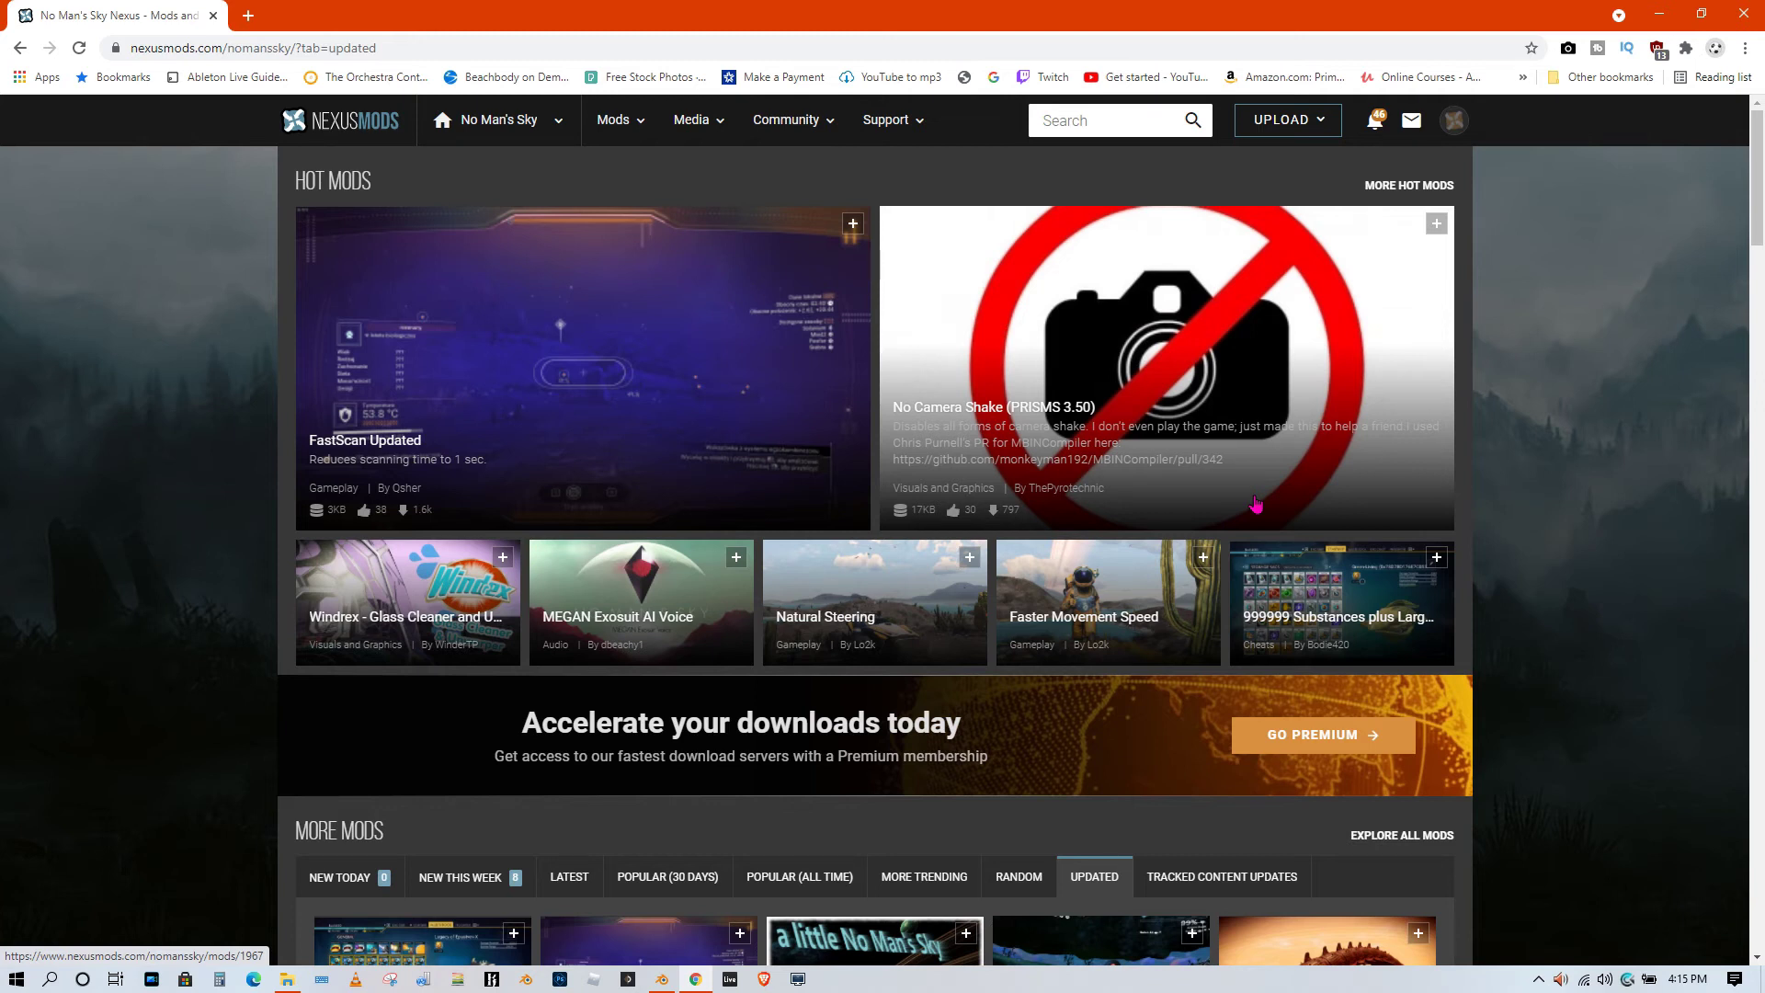
Minimize the browser and shorten the PCBANKS window from its top edge
click(1655, 16)
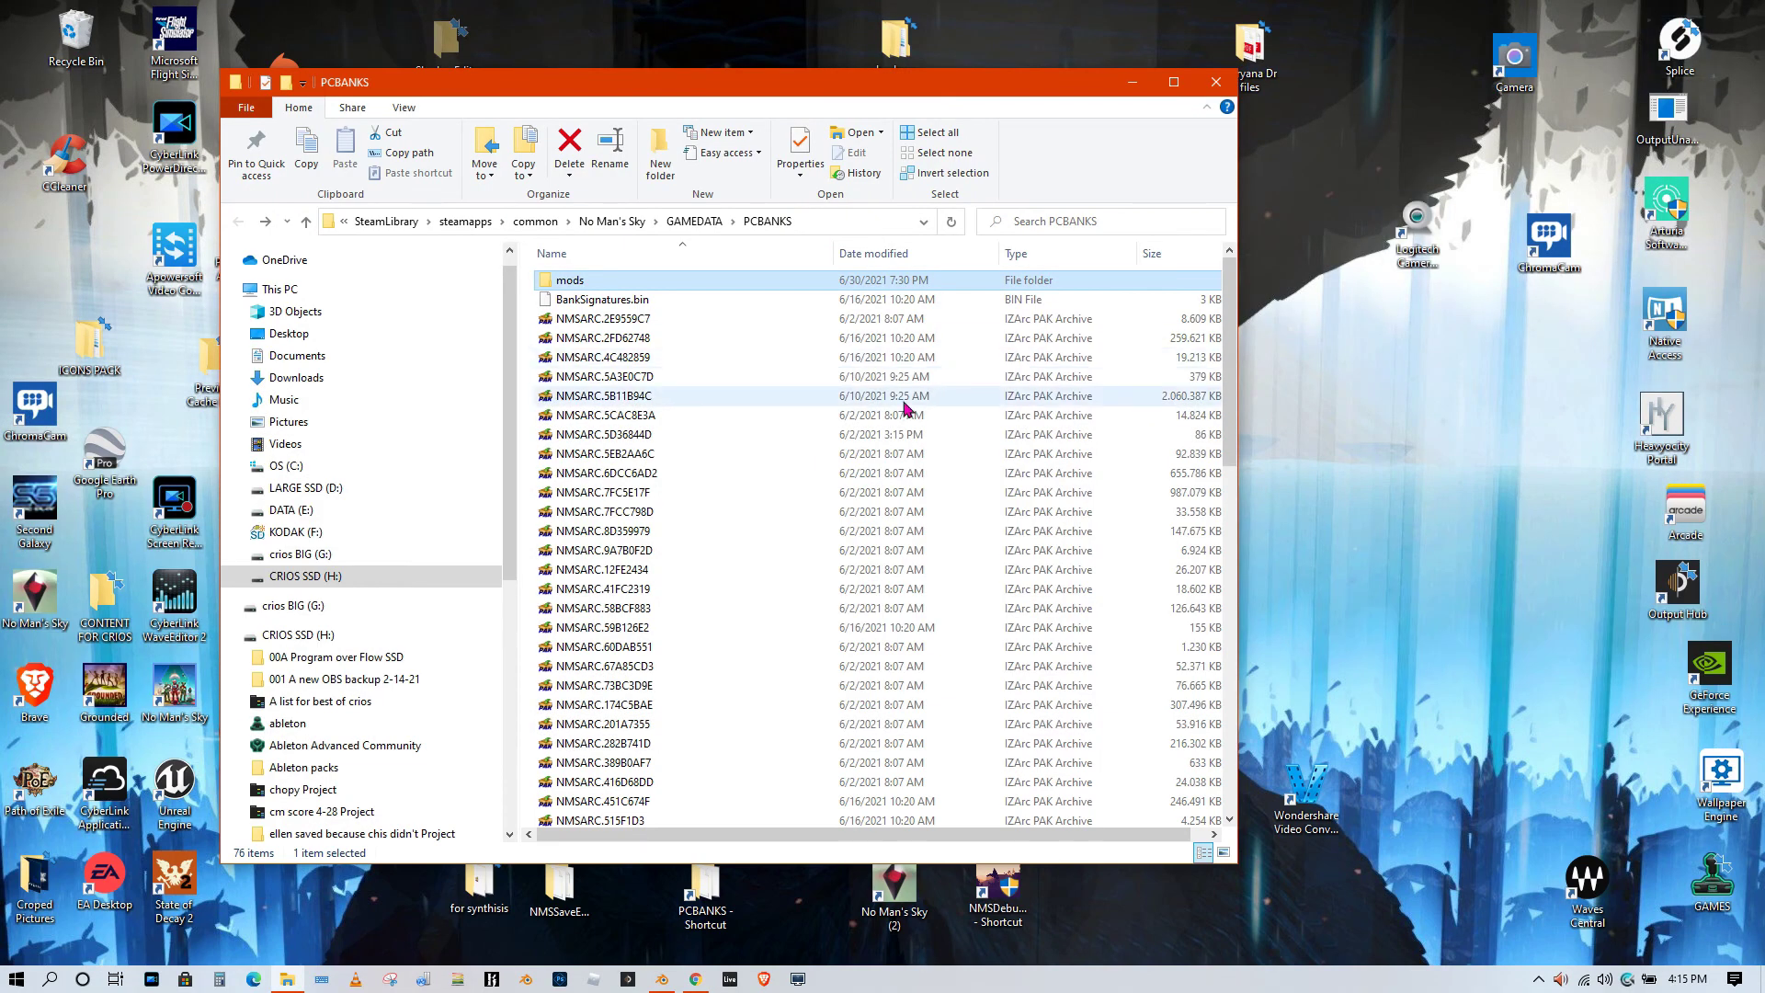
drag(821, 70, 1104, 111)
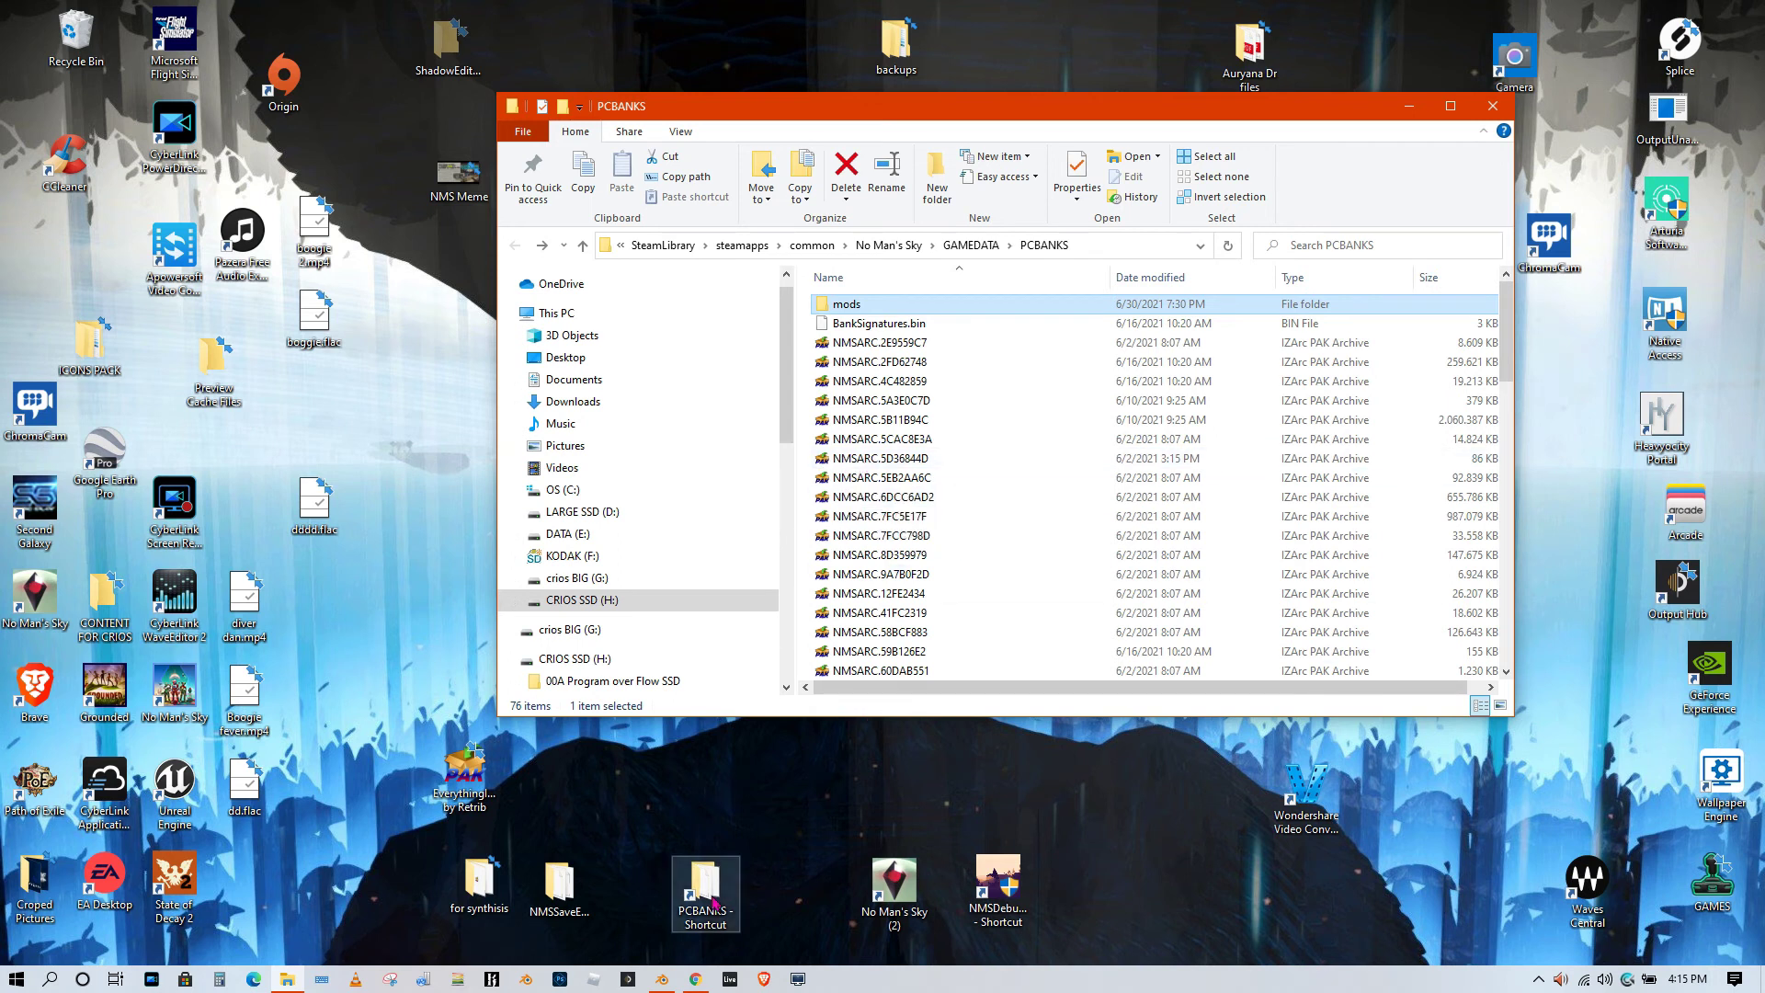
Return to Nexus Mods and open the All Inventories 48 Plus S Class Freighters and More page
click(695, 978)
scroll(827, 616, down, 1)
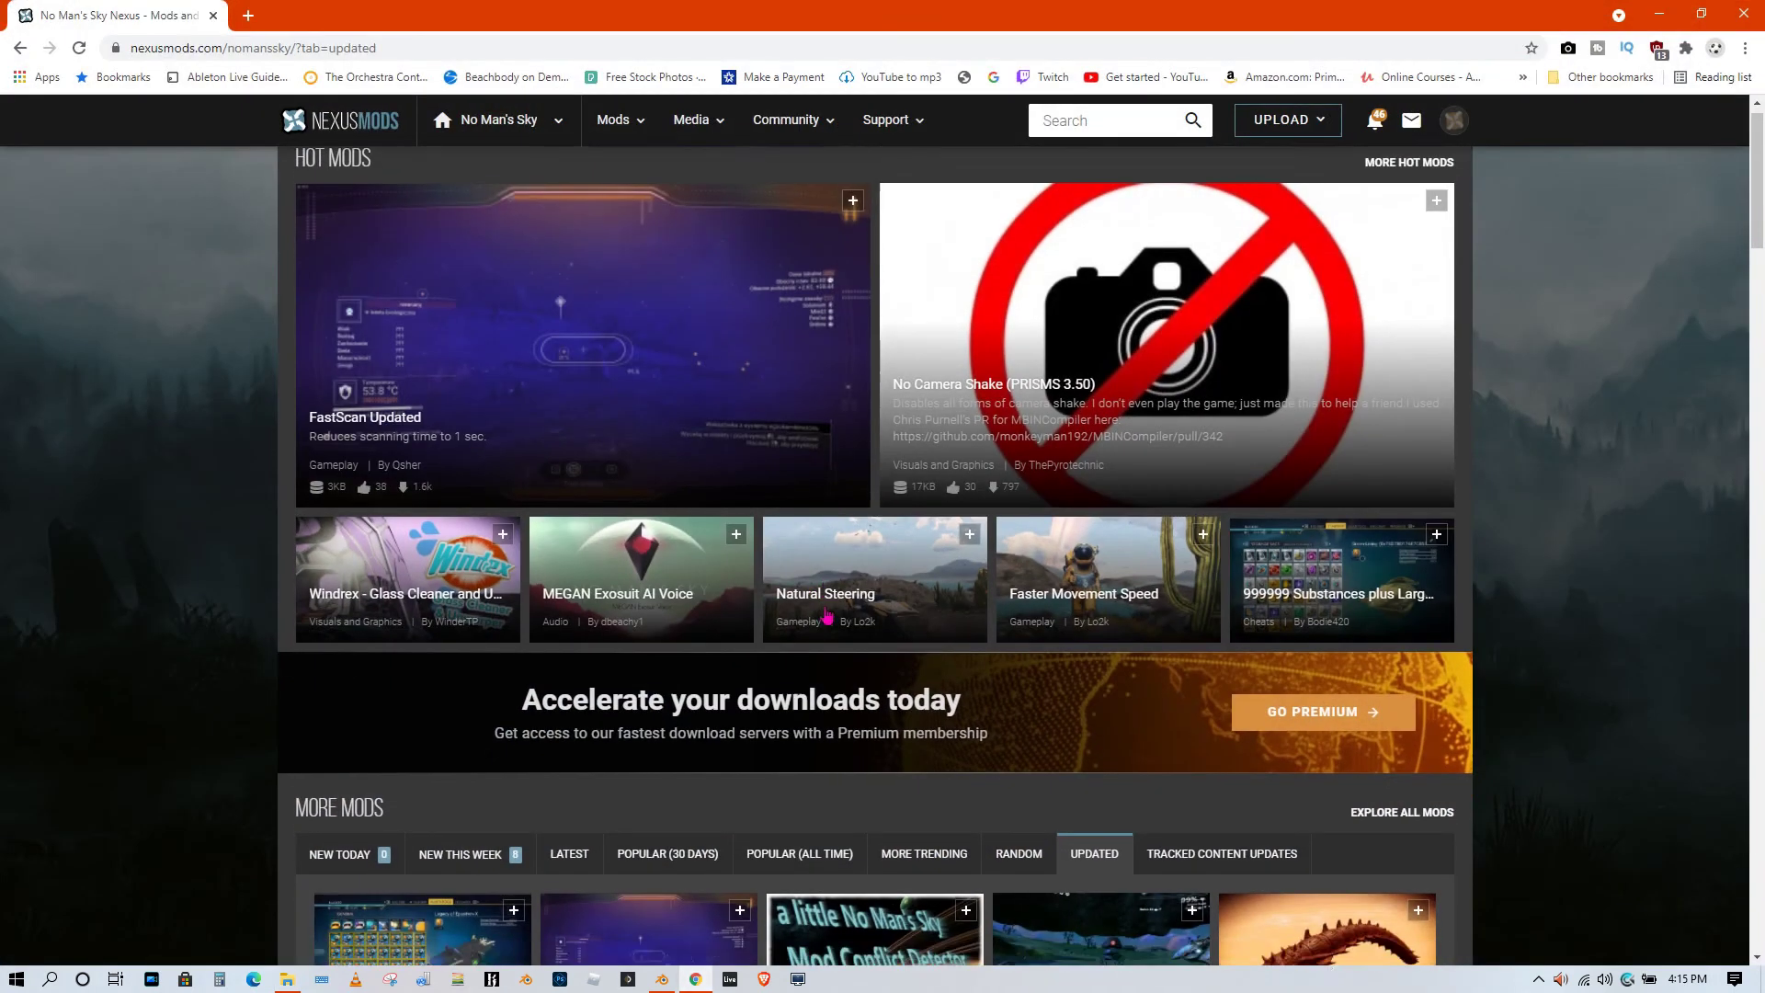
scroll(827, 616, down, 5)
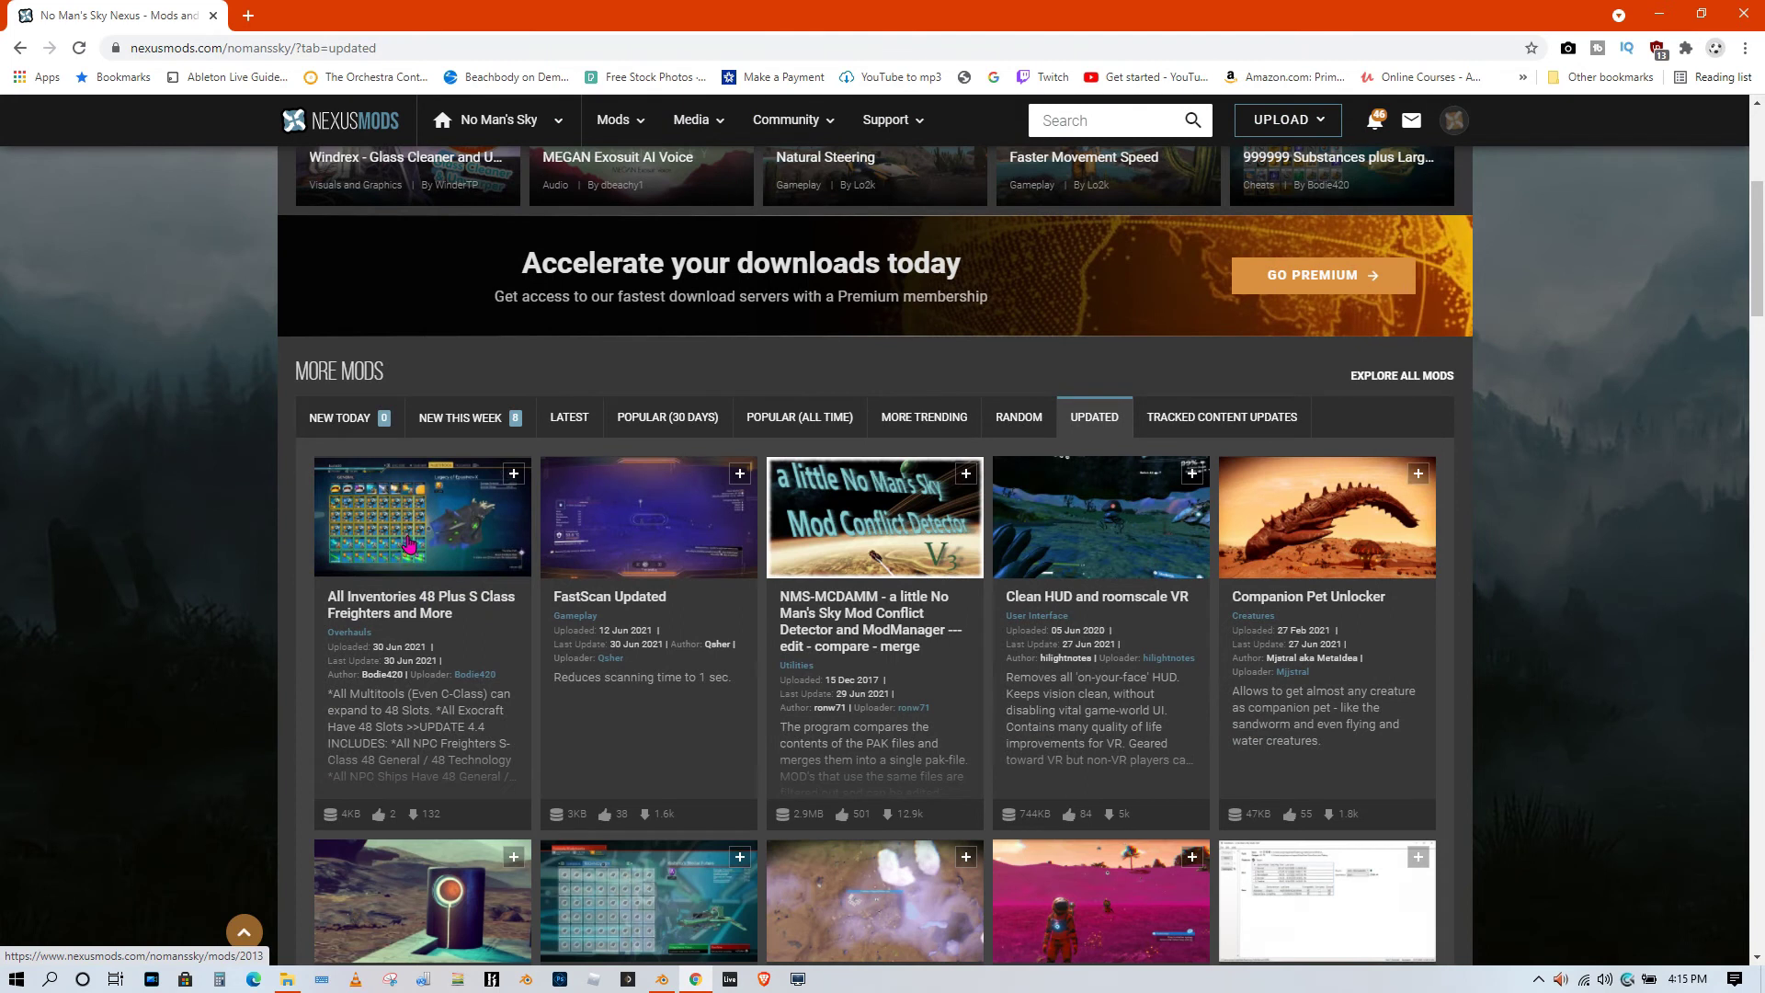
click(410, 544)
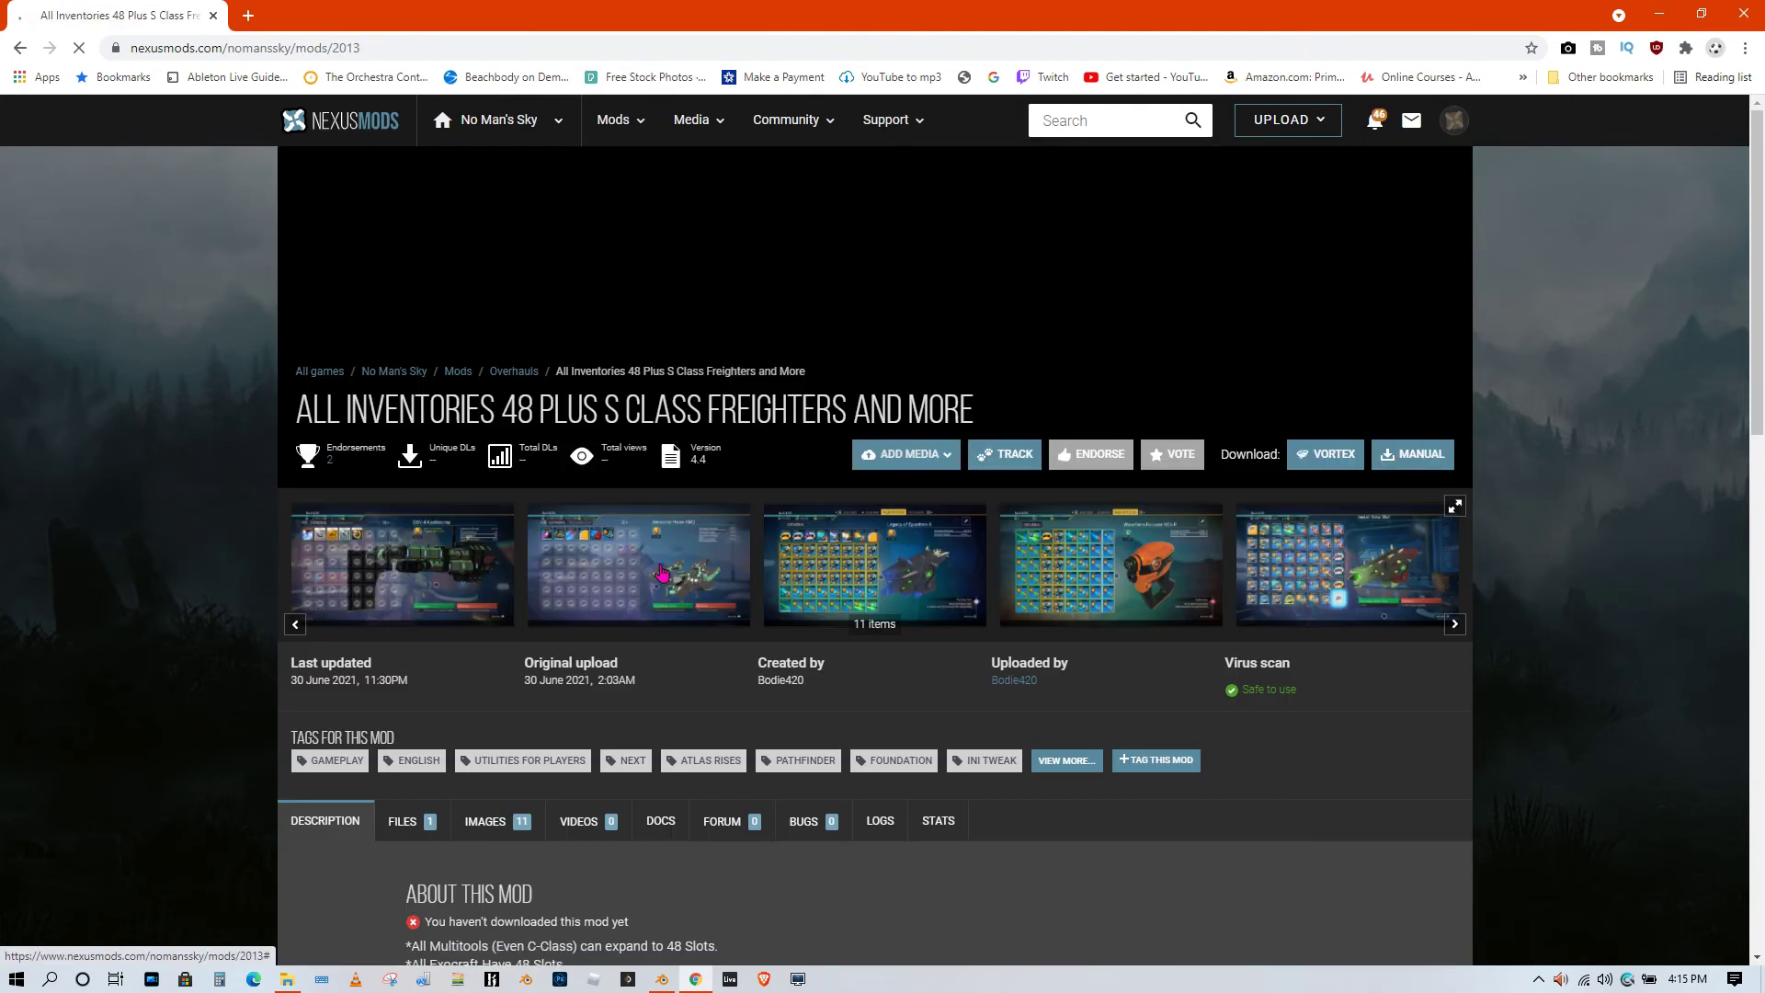
Review the mod's Files tab, listing main file version 4.4
scroll(683, 564, down, 4)
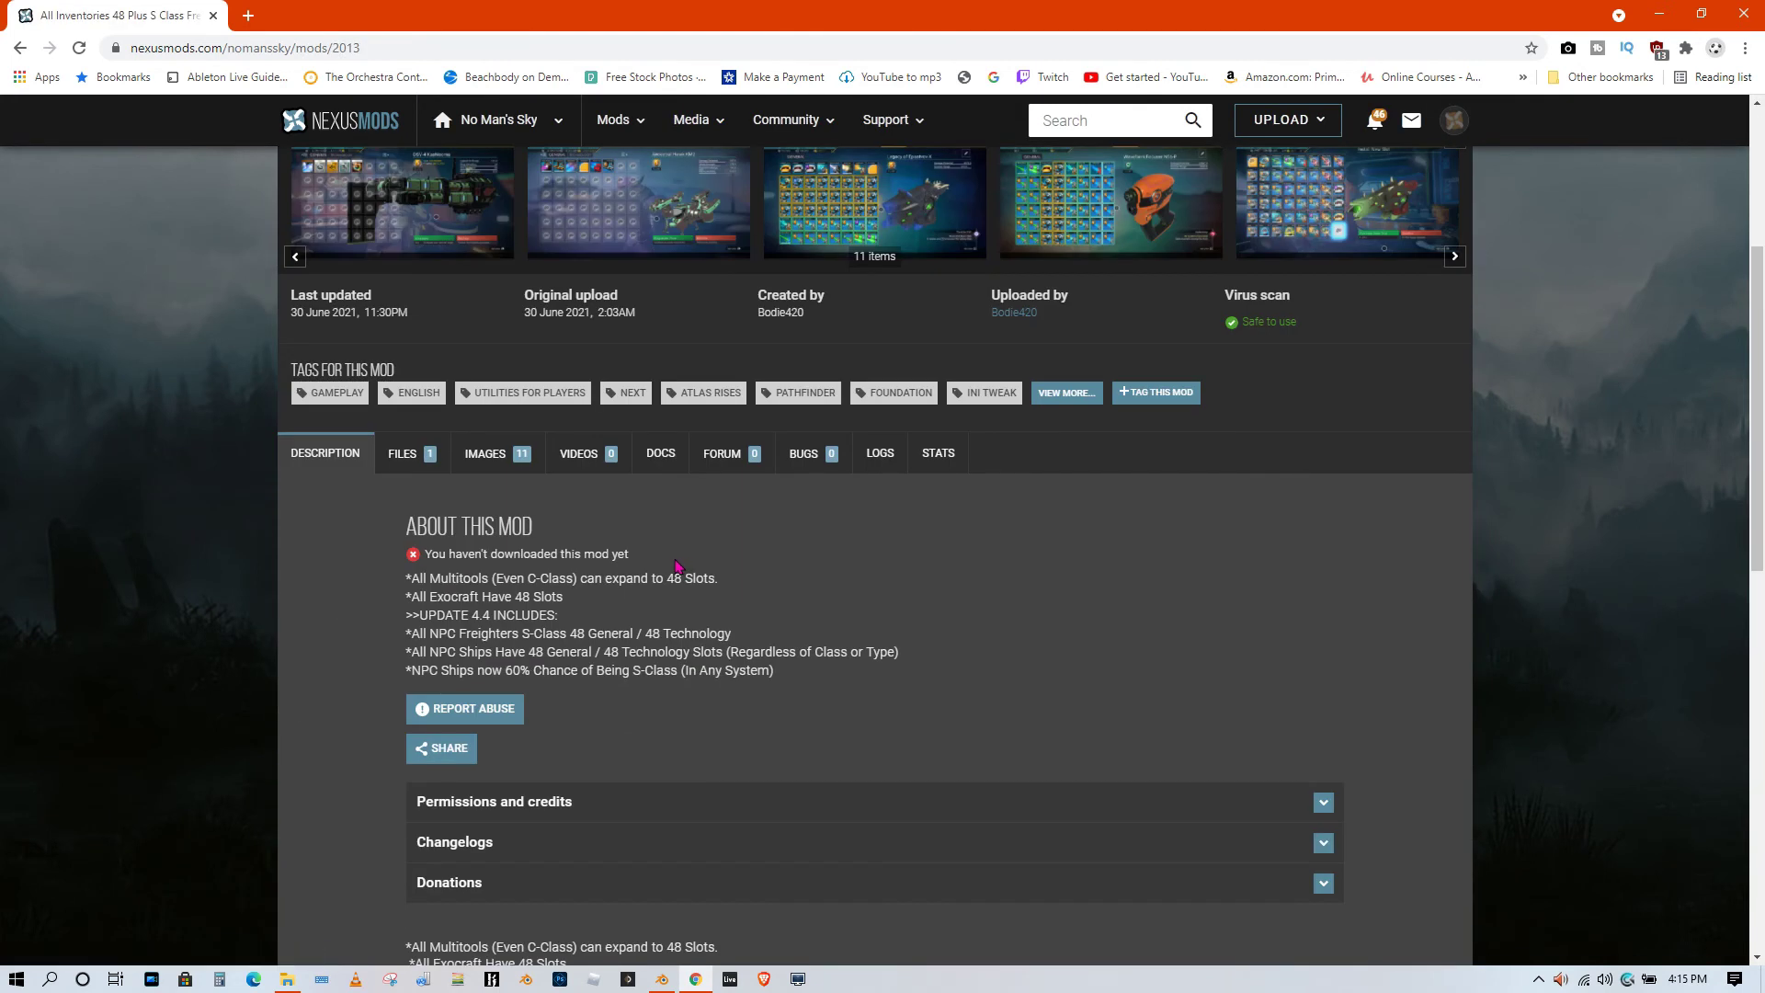
scroll(667, 561, down, 4)
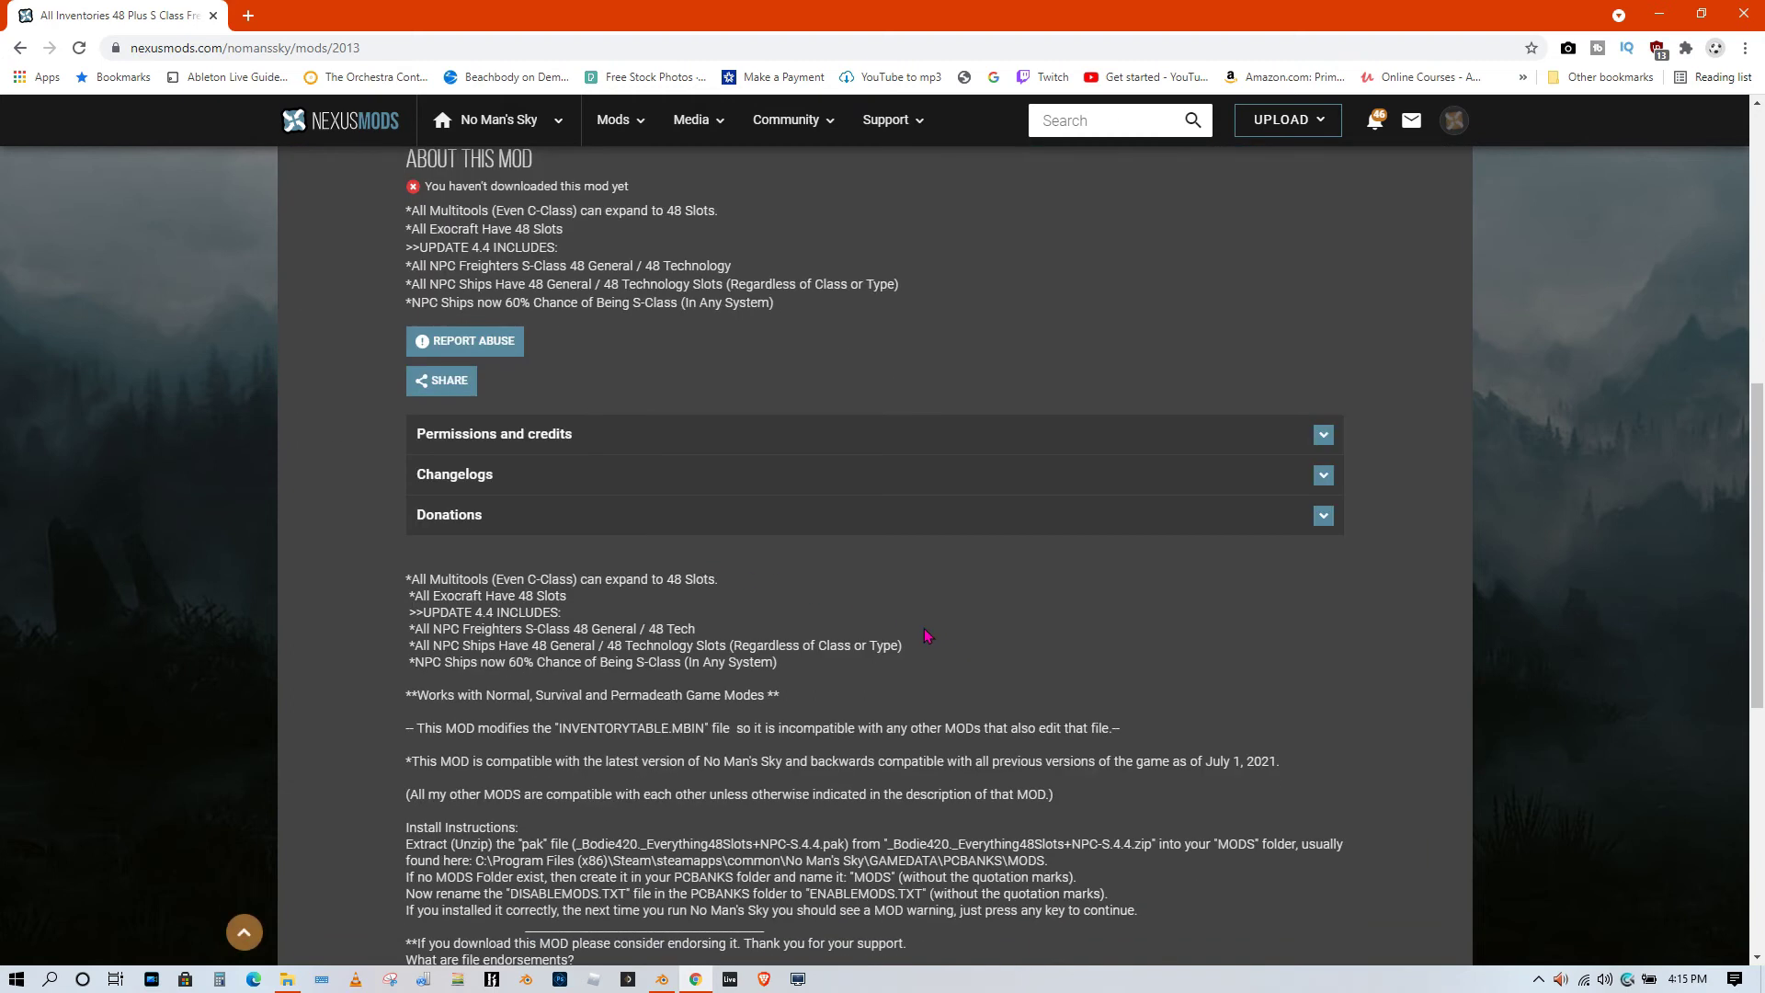
scroll(926, 635, up, 4)
click(405, 452)
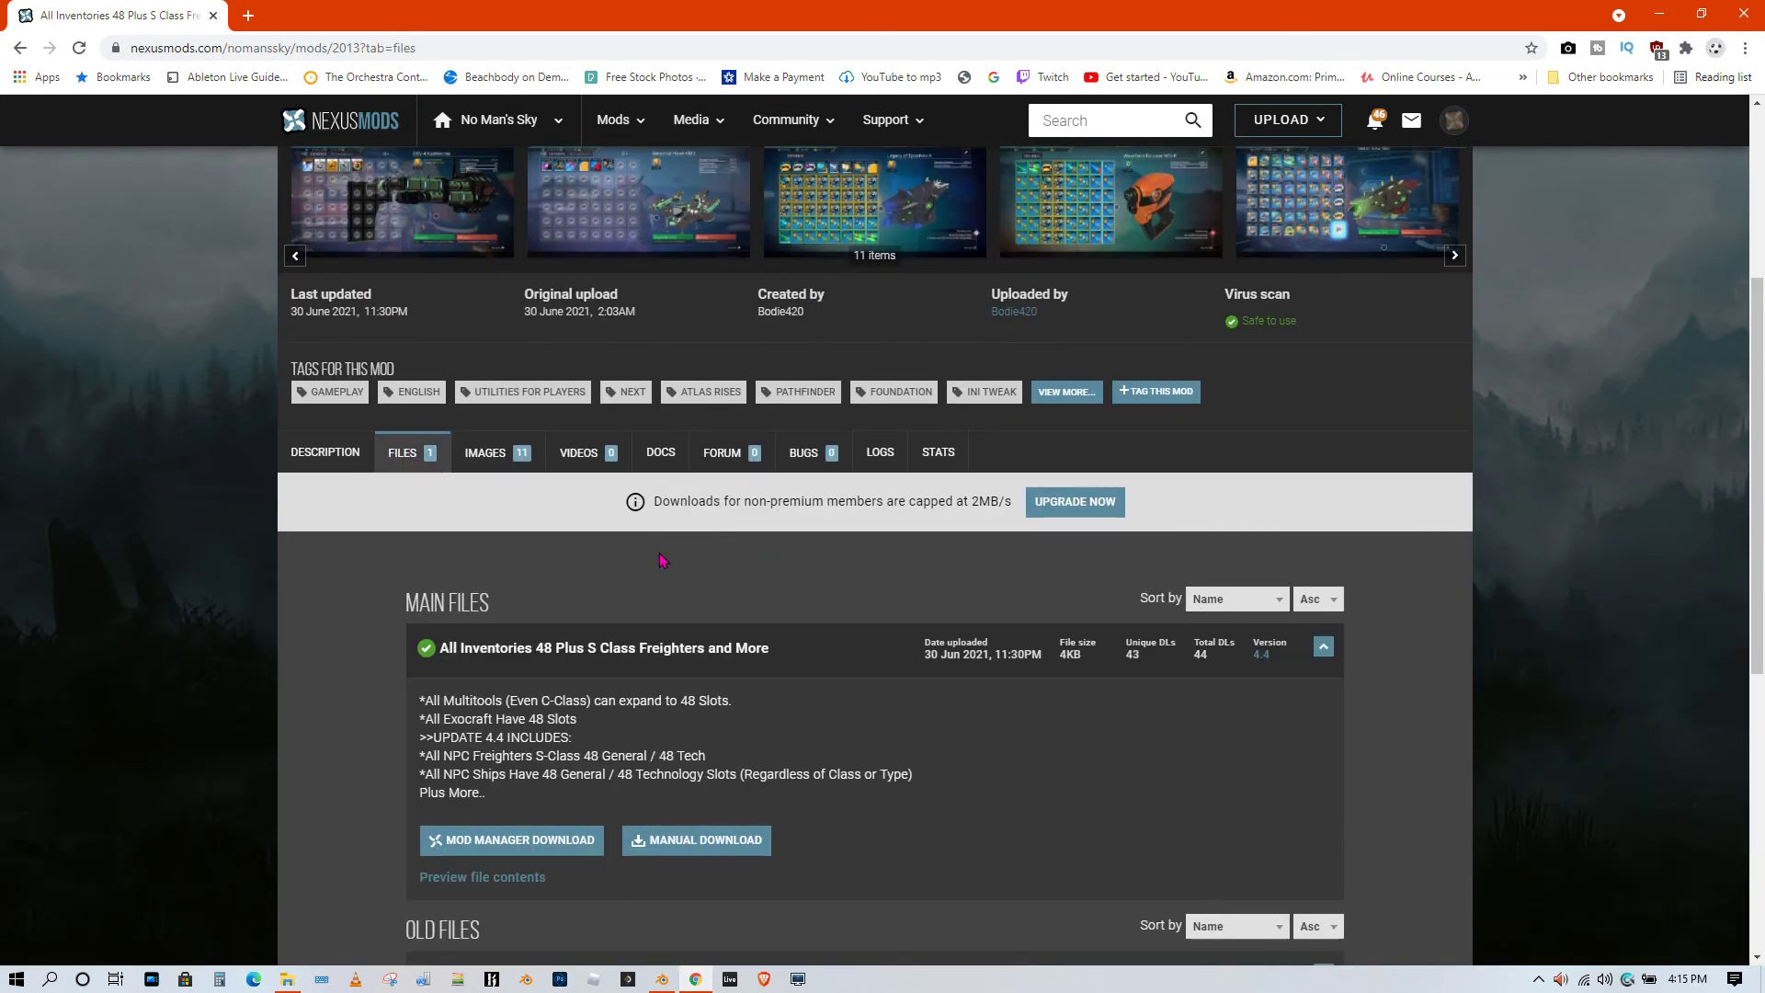
scroll(660, 559, down, 4)
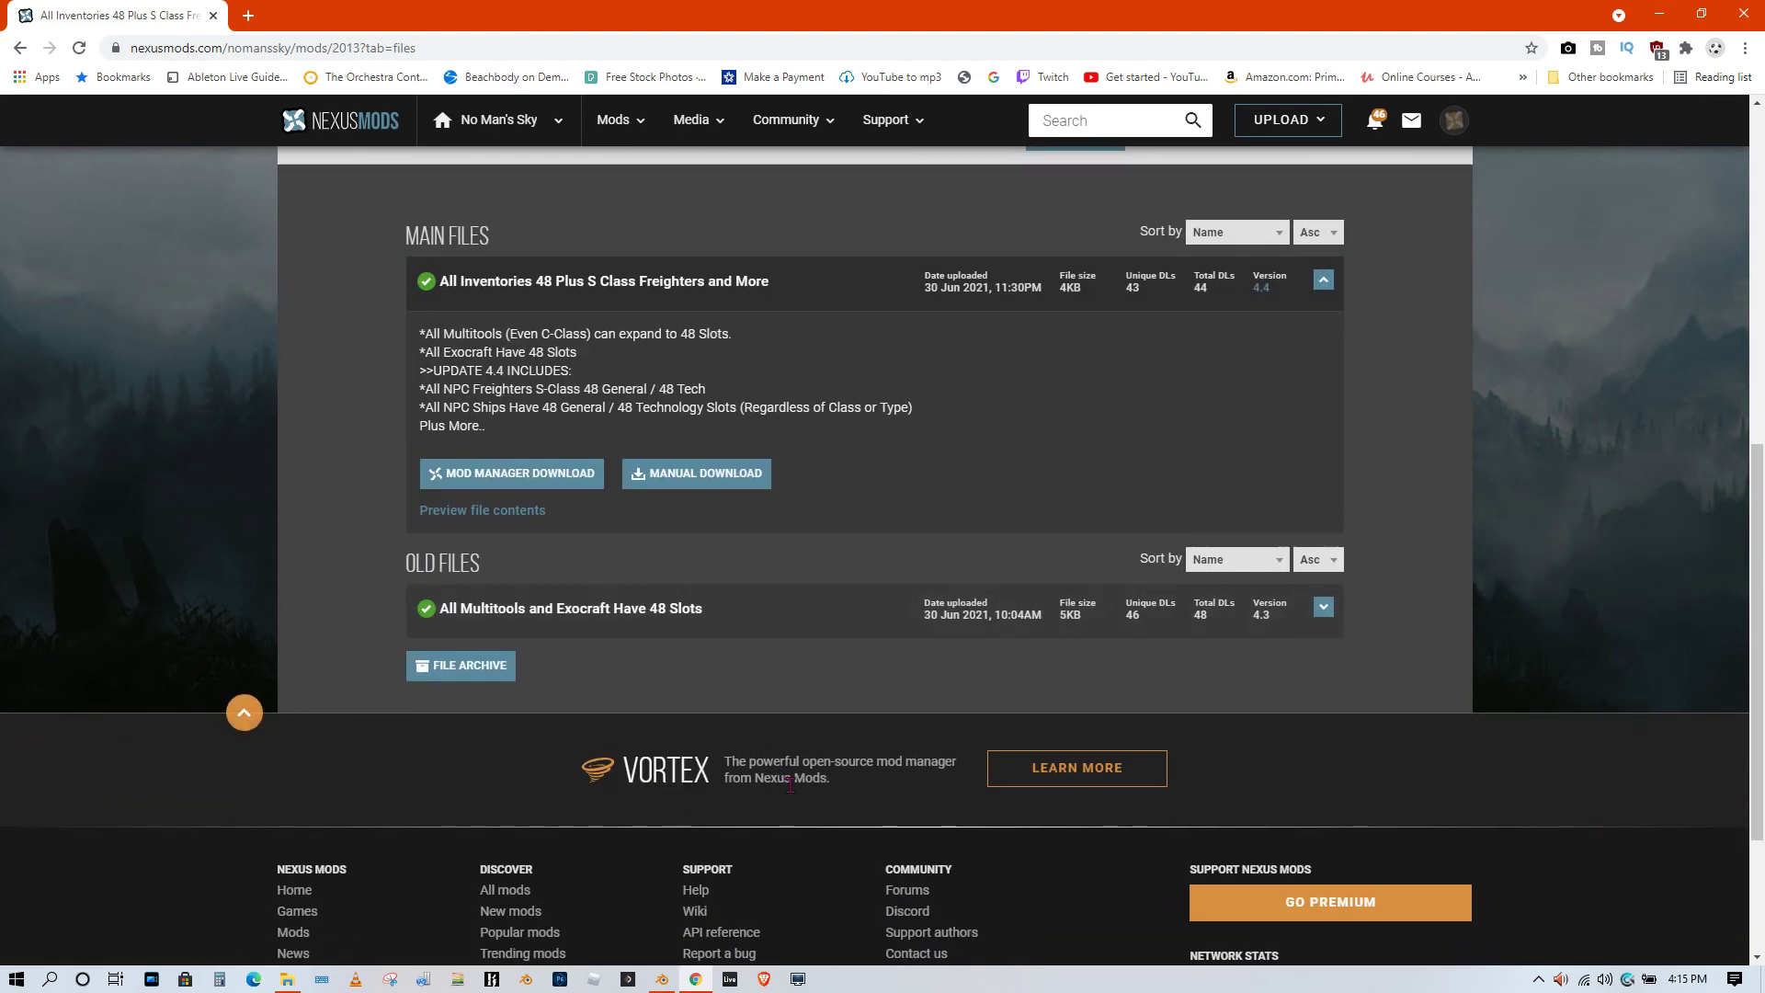
scroll(766, 690, up, 3)
scroll(631, 766, down, 1)
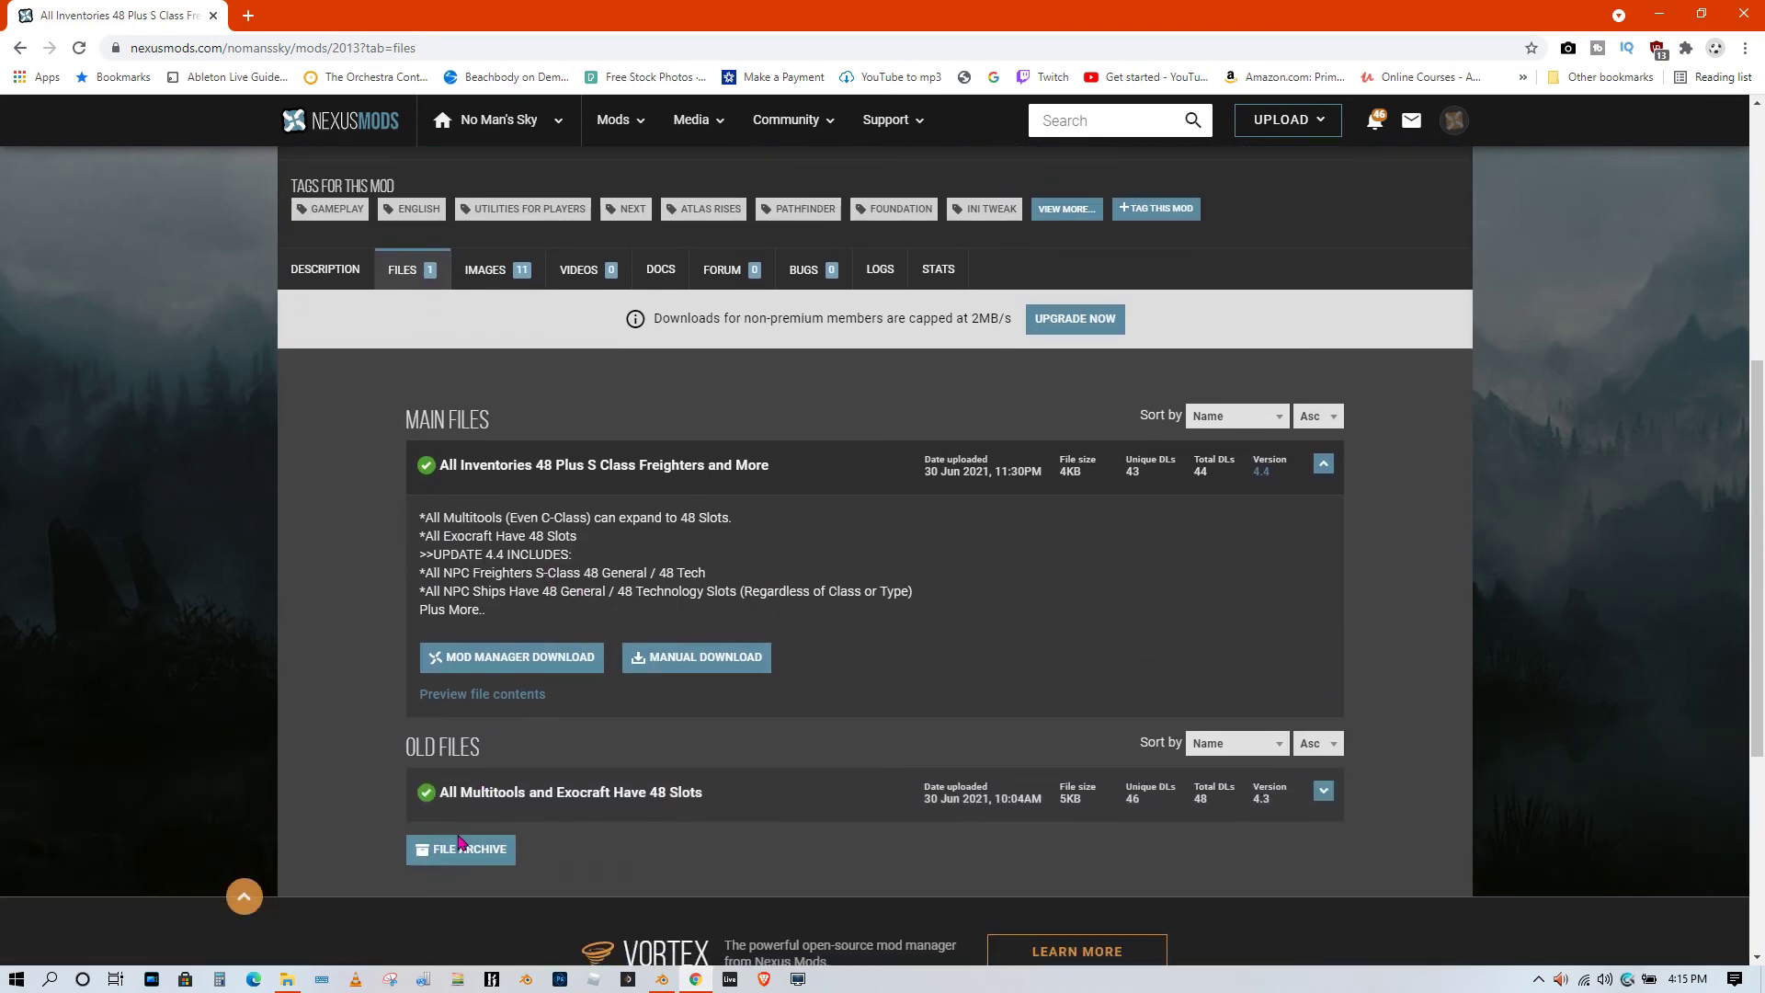
scroll(648, 373, up, 4)
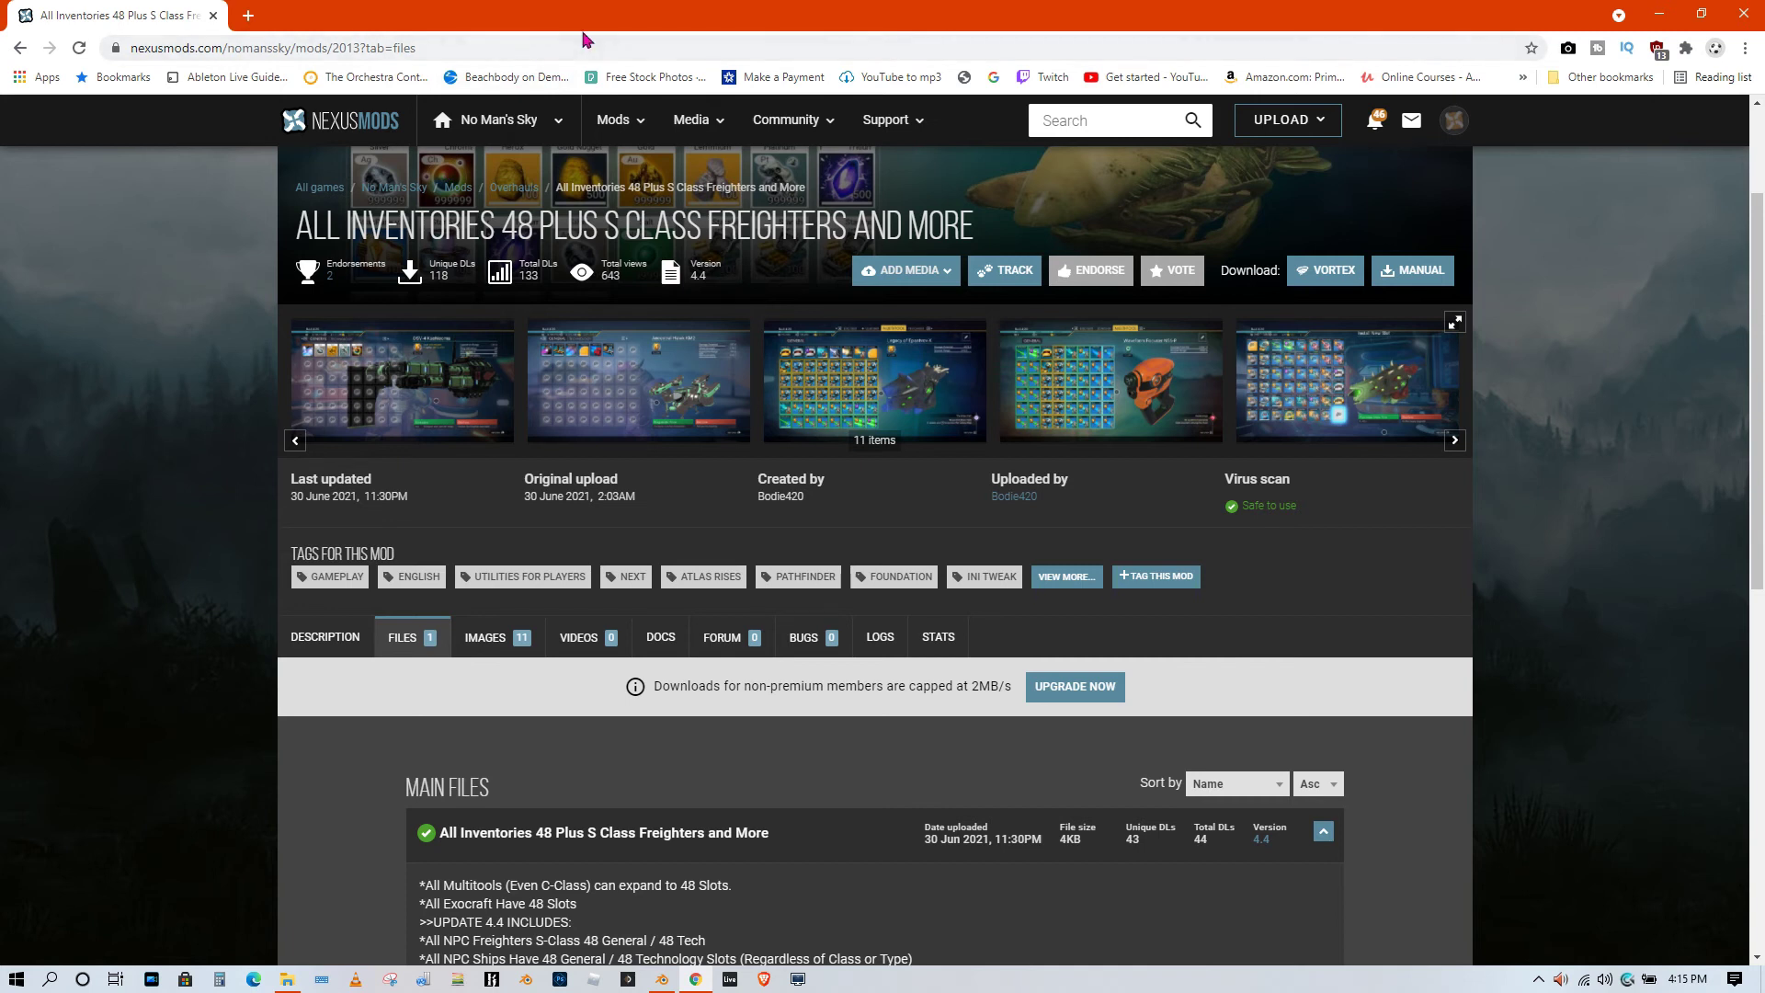
Close the browser, open the for synthisis folder beside PCBANKS, and open PCBANKS\mods
click(1751, 17)
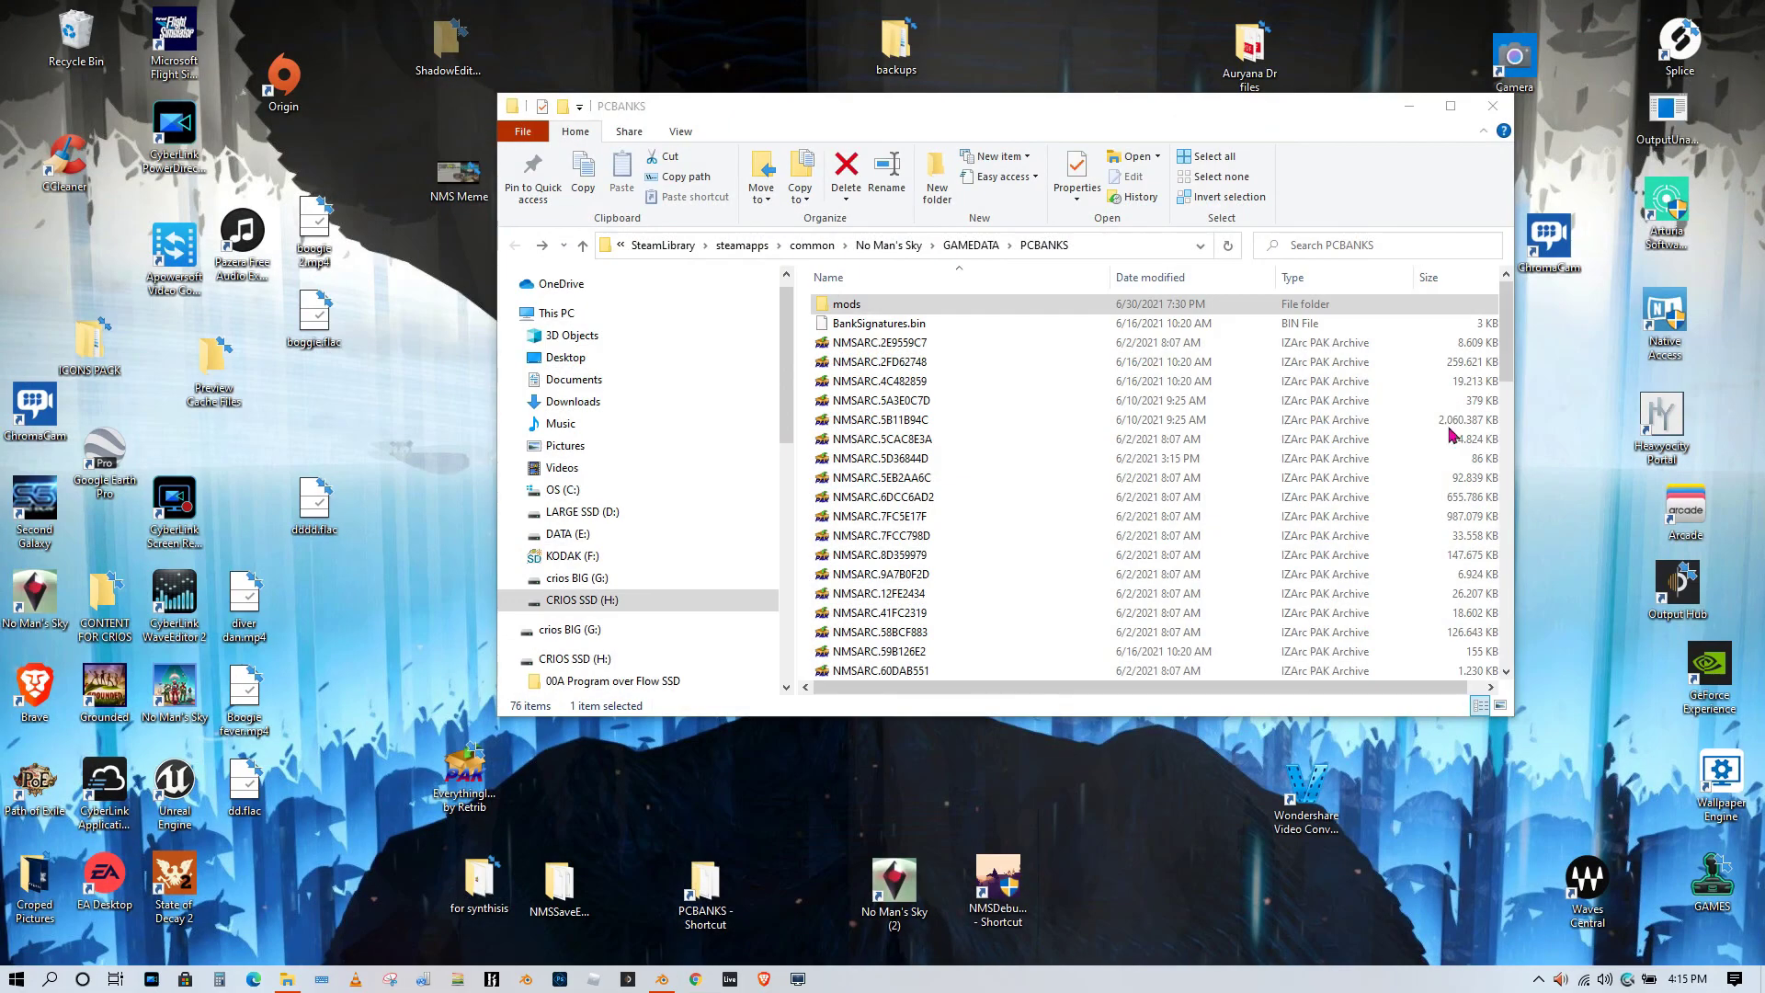
double_click(478, 890)
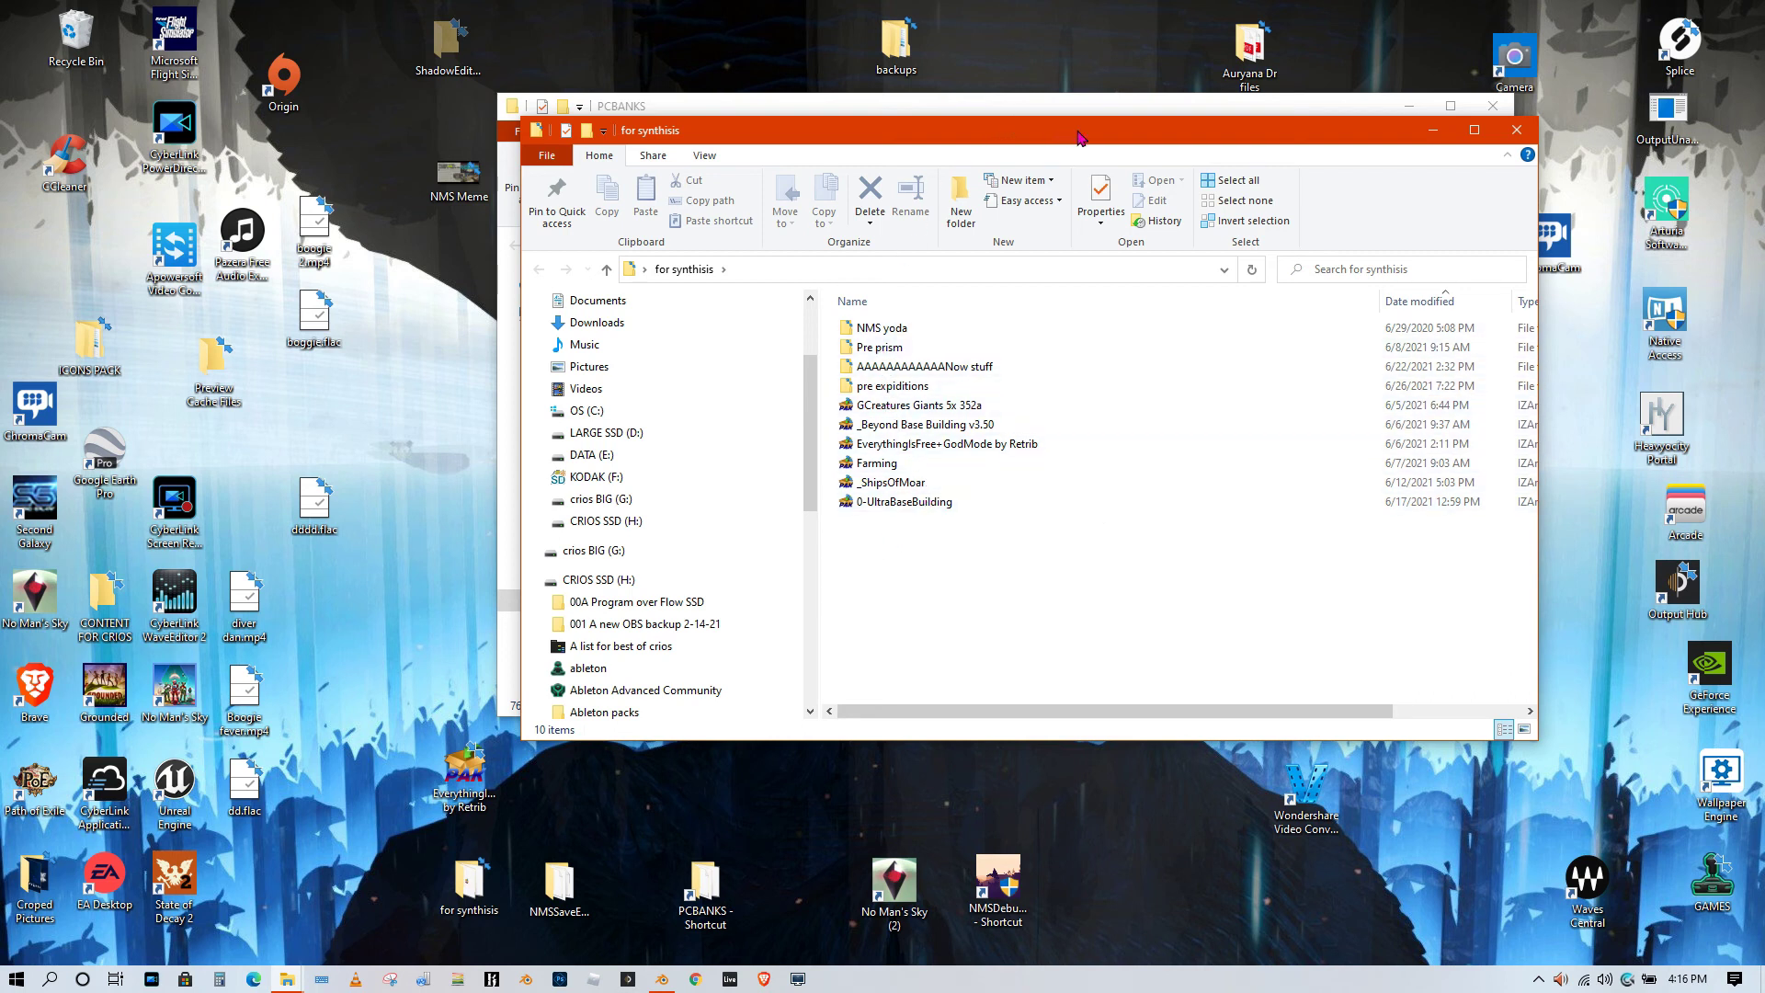
drag(1082, 140, 365, 157)
drag(940, 114, 1042, 139)
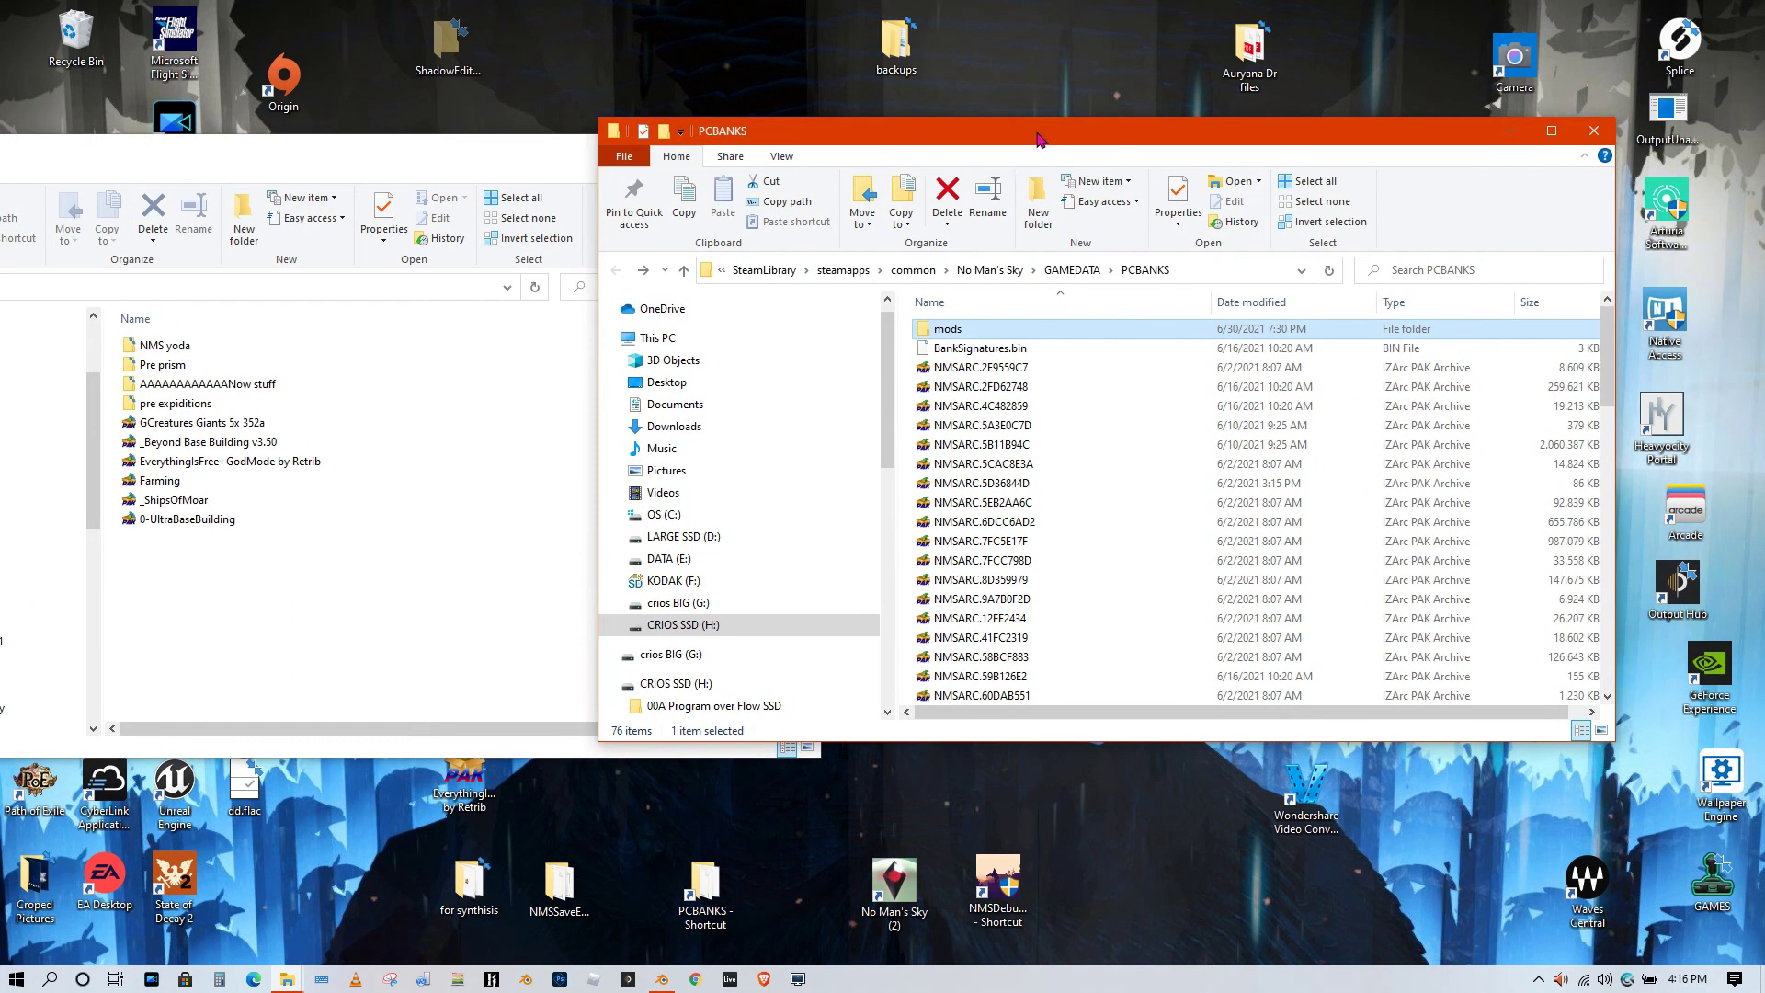
double_click(950, 329)
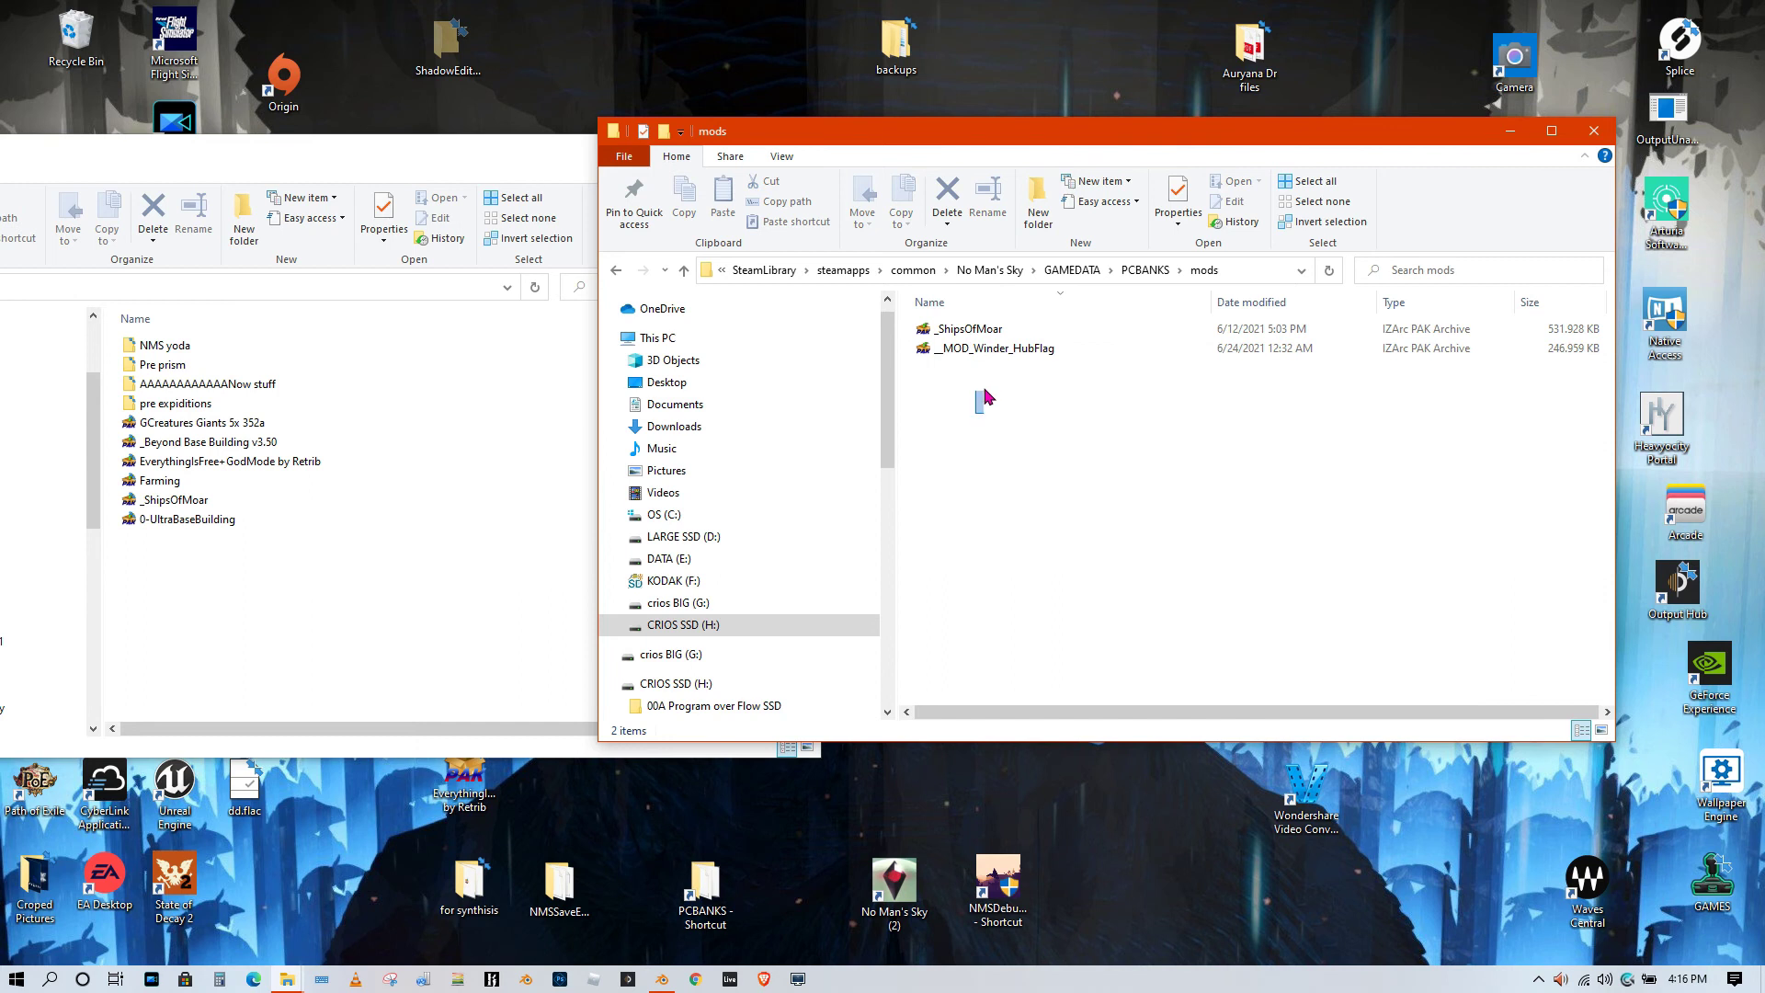
Copy _MOD_Winder_HubFlag from the mods folder into the for synthisis folder
drag(981, 396, 1107, 326)
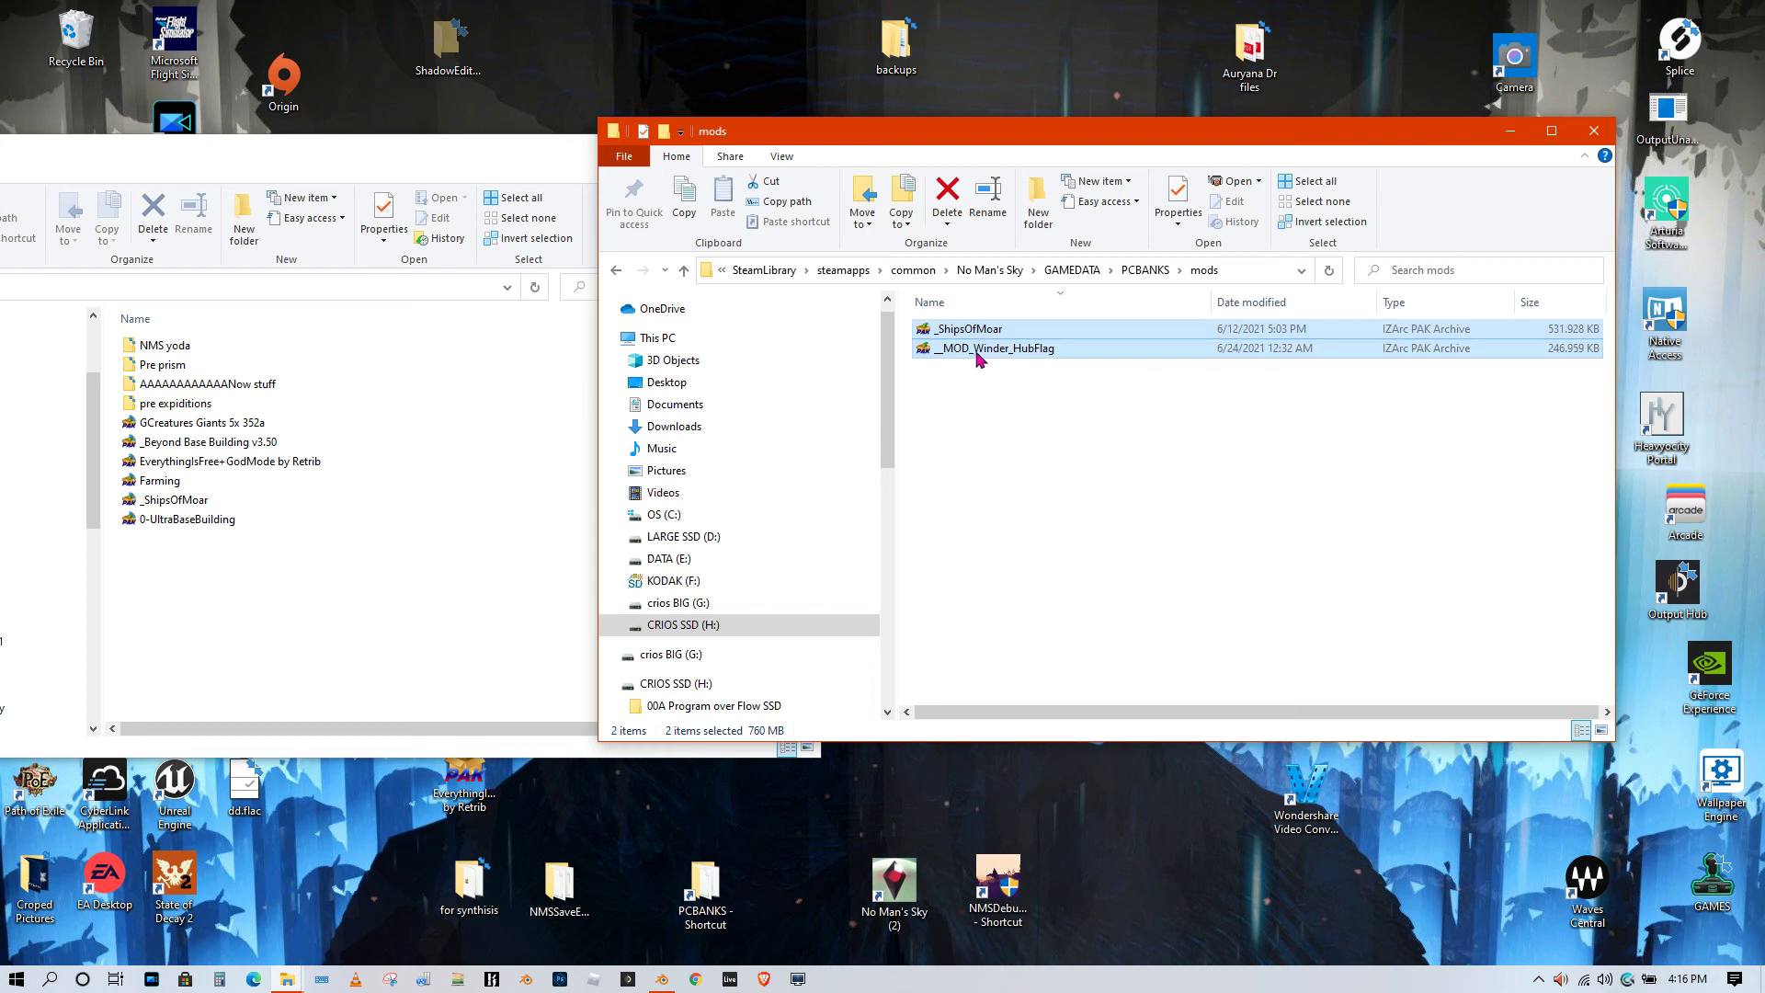
click(977, 355)
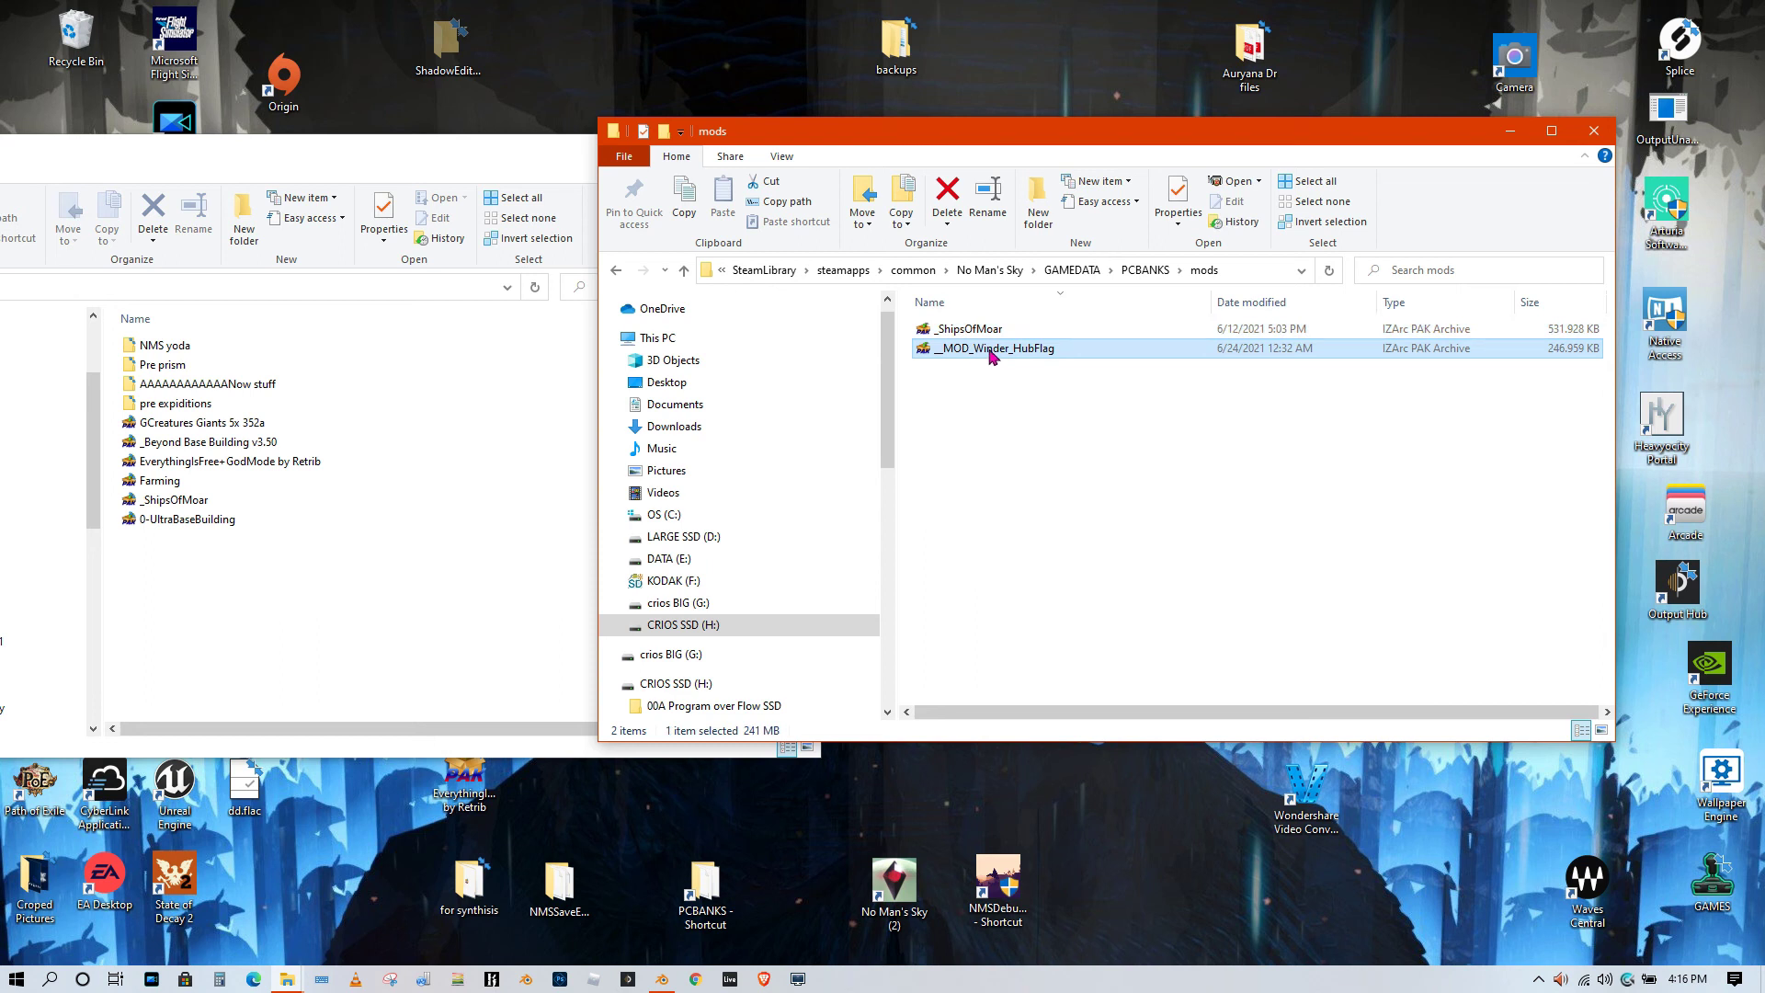
drag(993, 357, 355, 599)
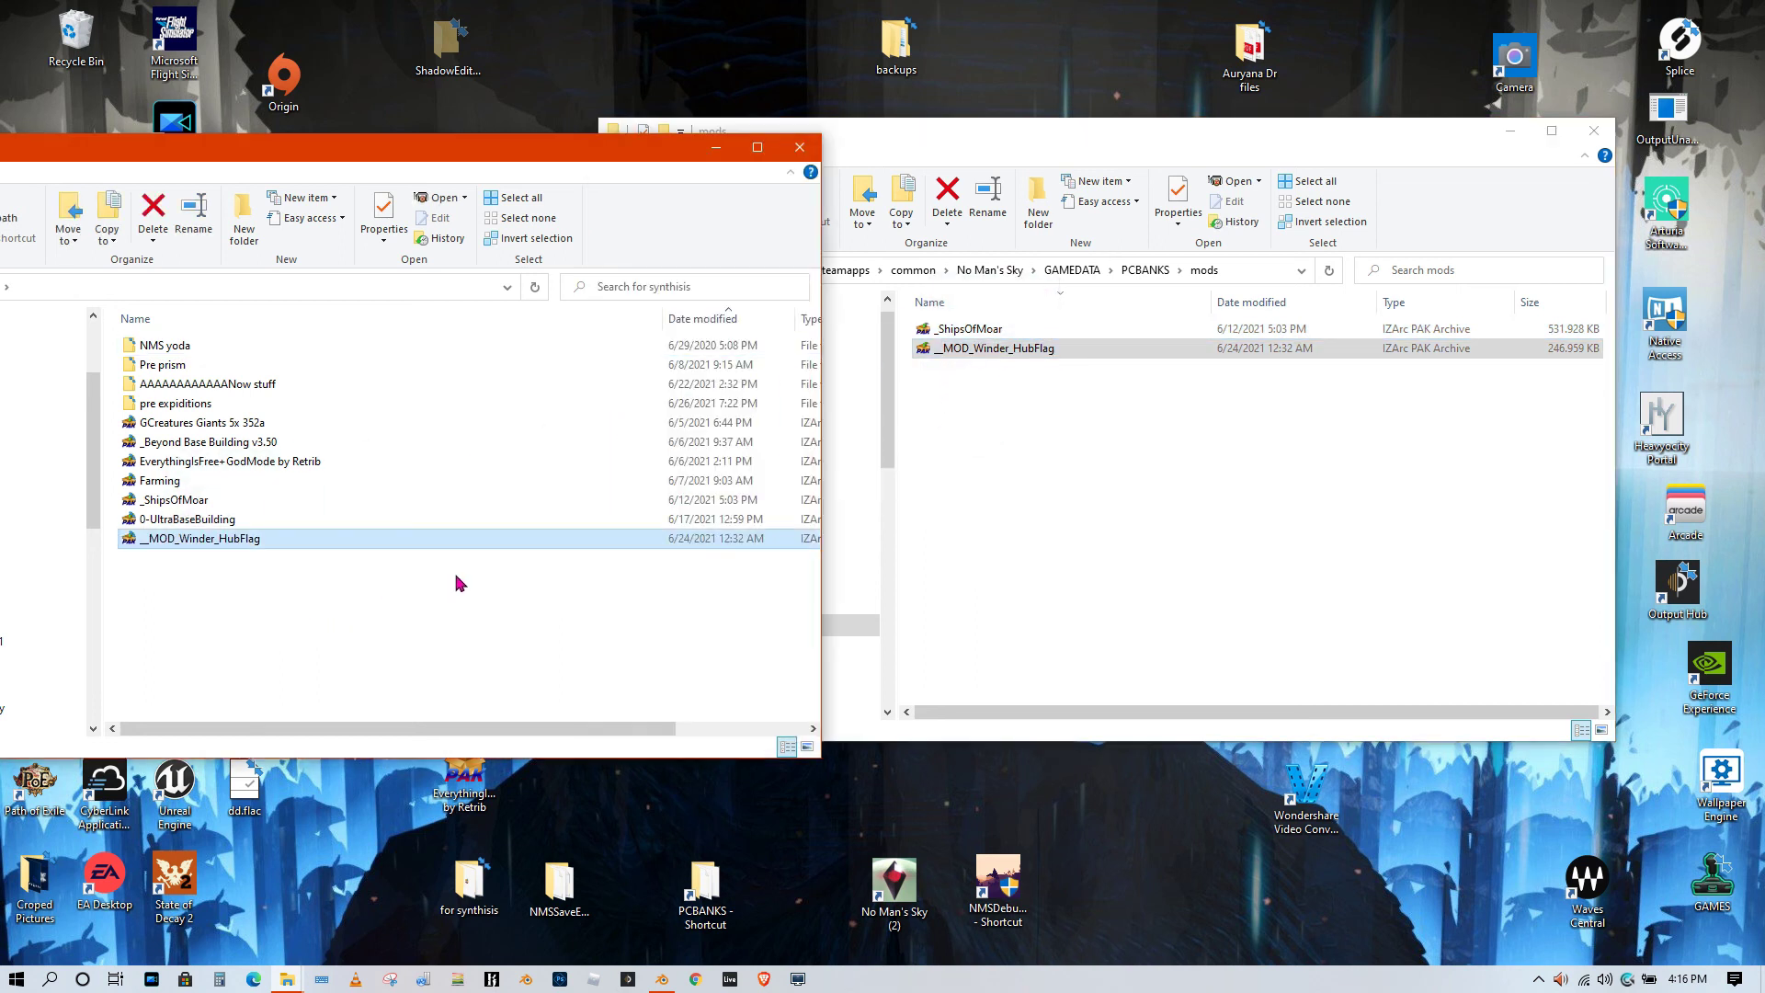
Delete _MOD_Winder_HubFlag from mods, drag it back in, and close the mods window
right_click(953, 353)
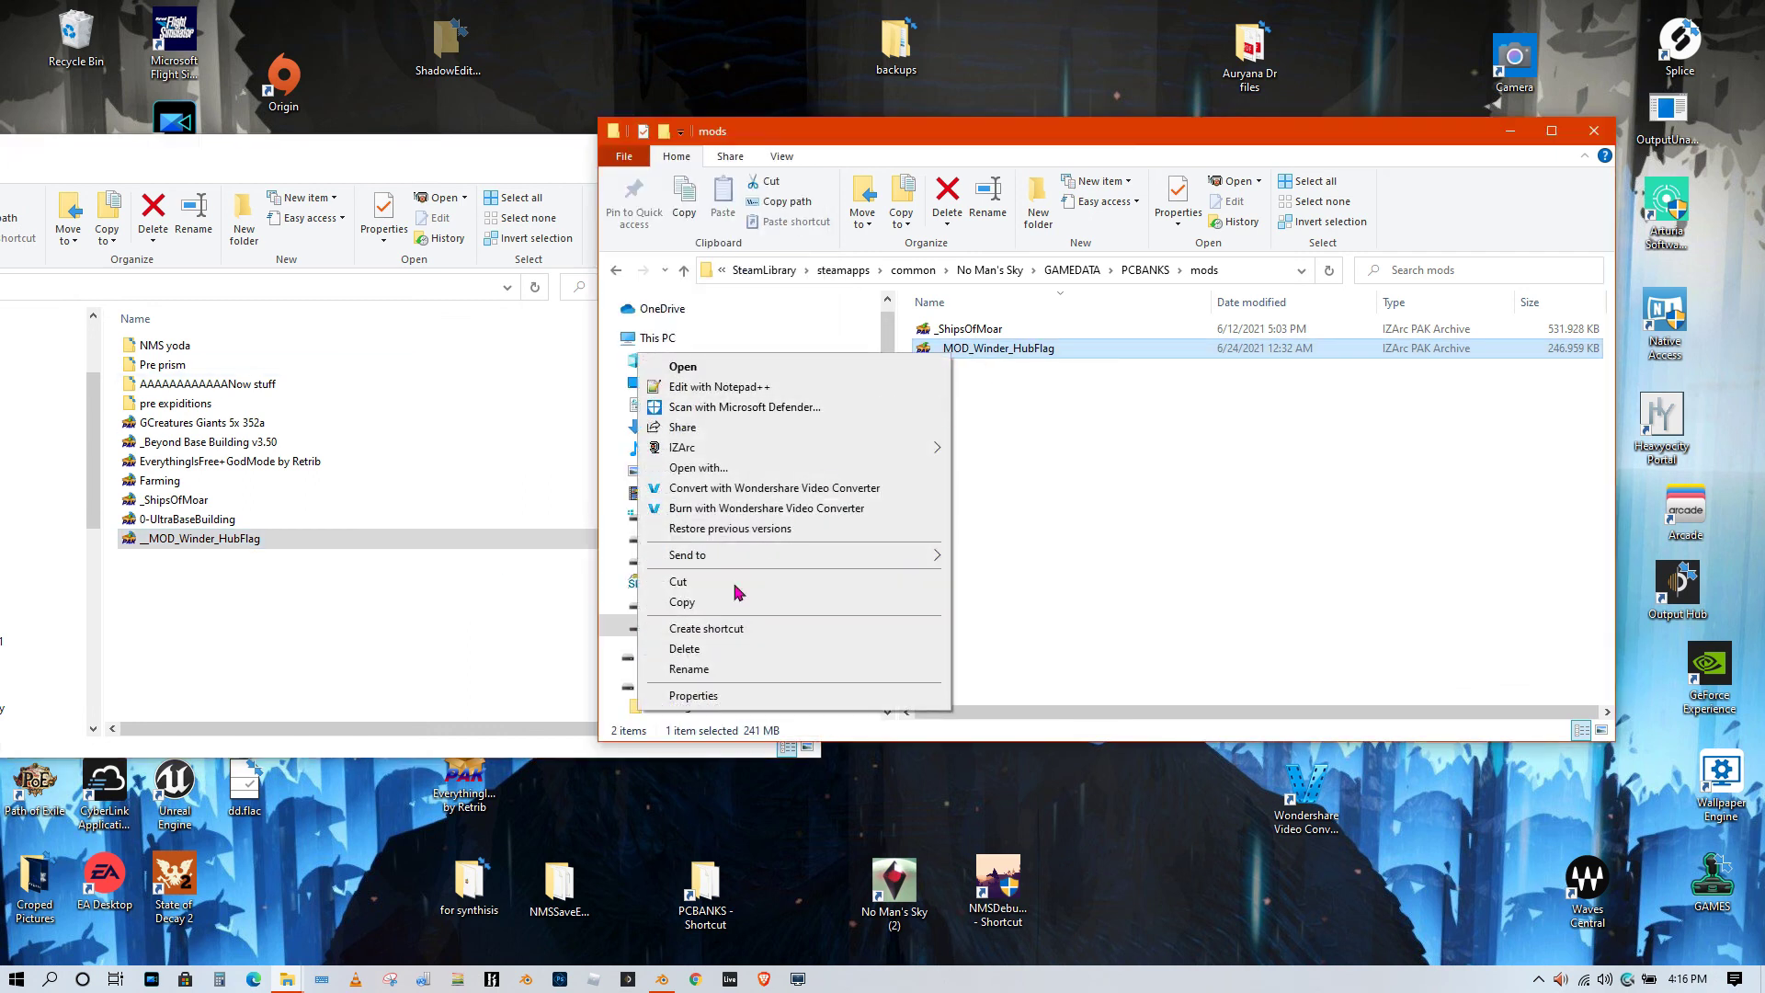
click(686, 649)
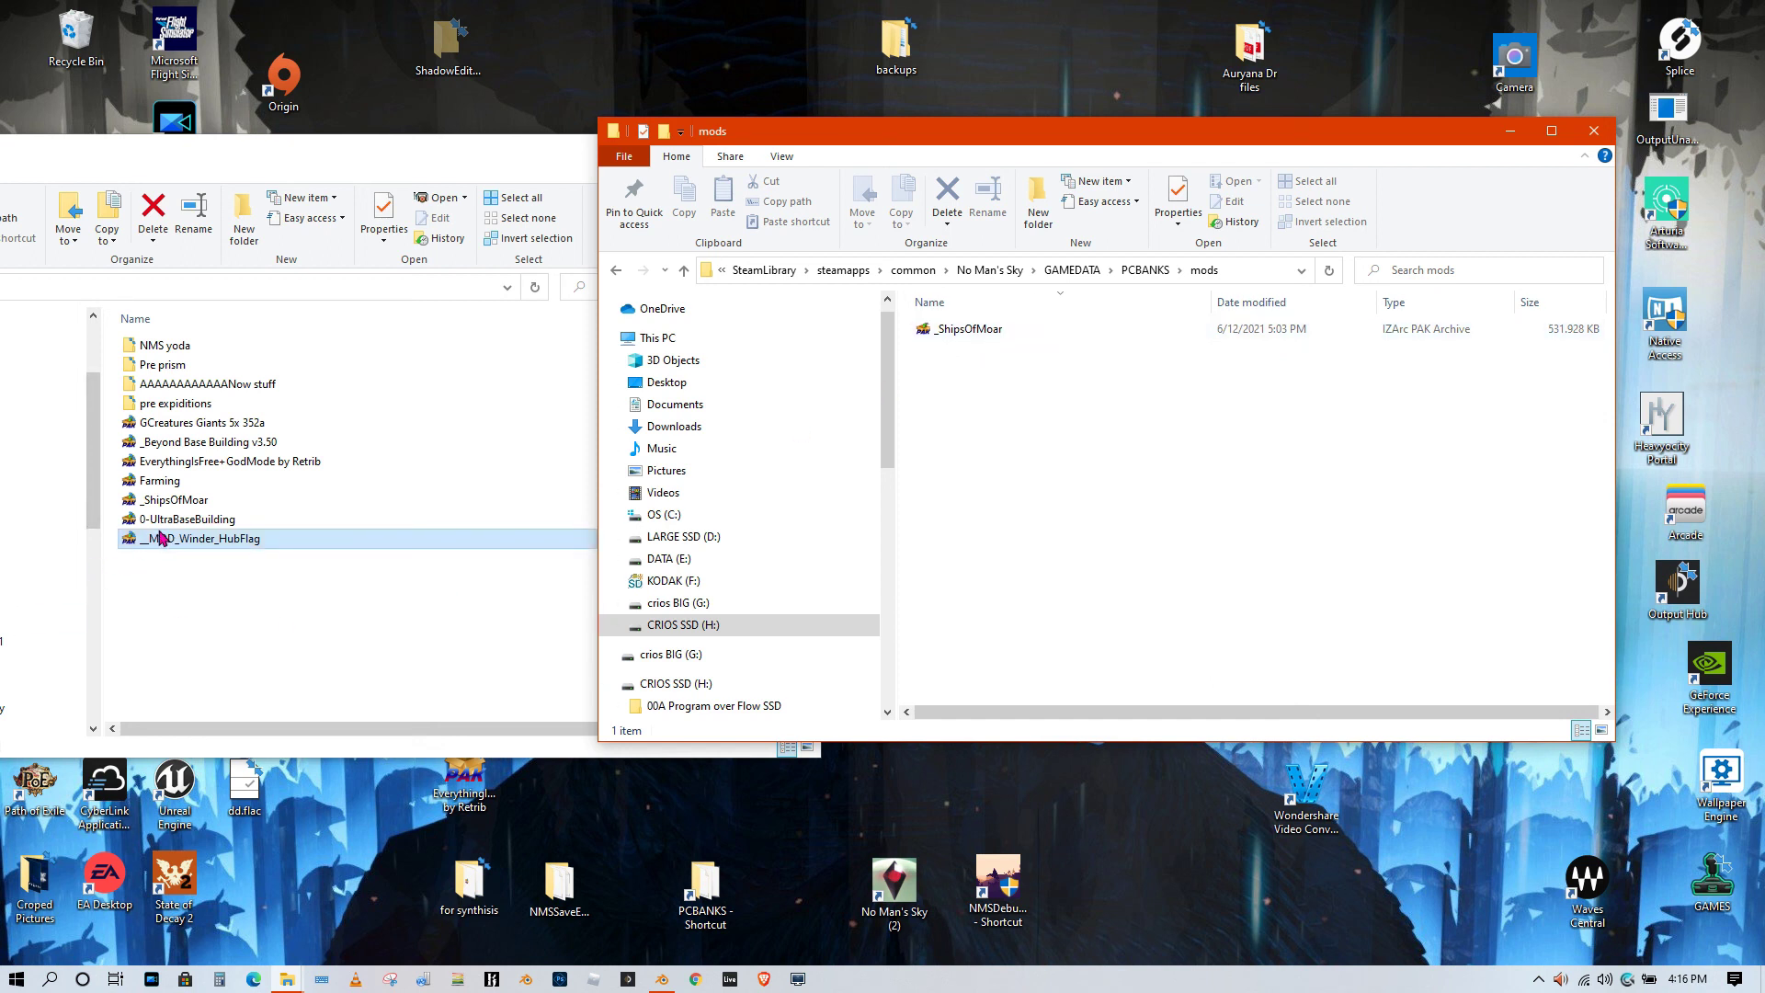
drag(147, 542, 1037, 529)
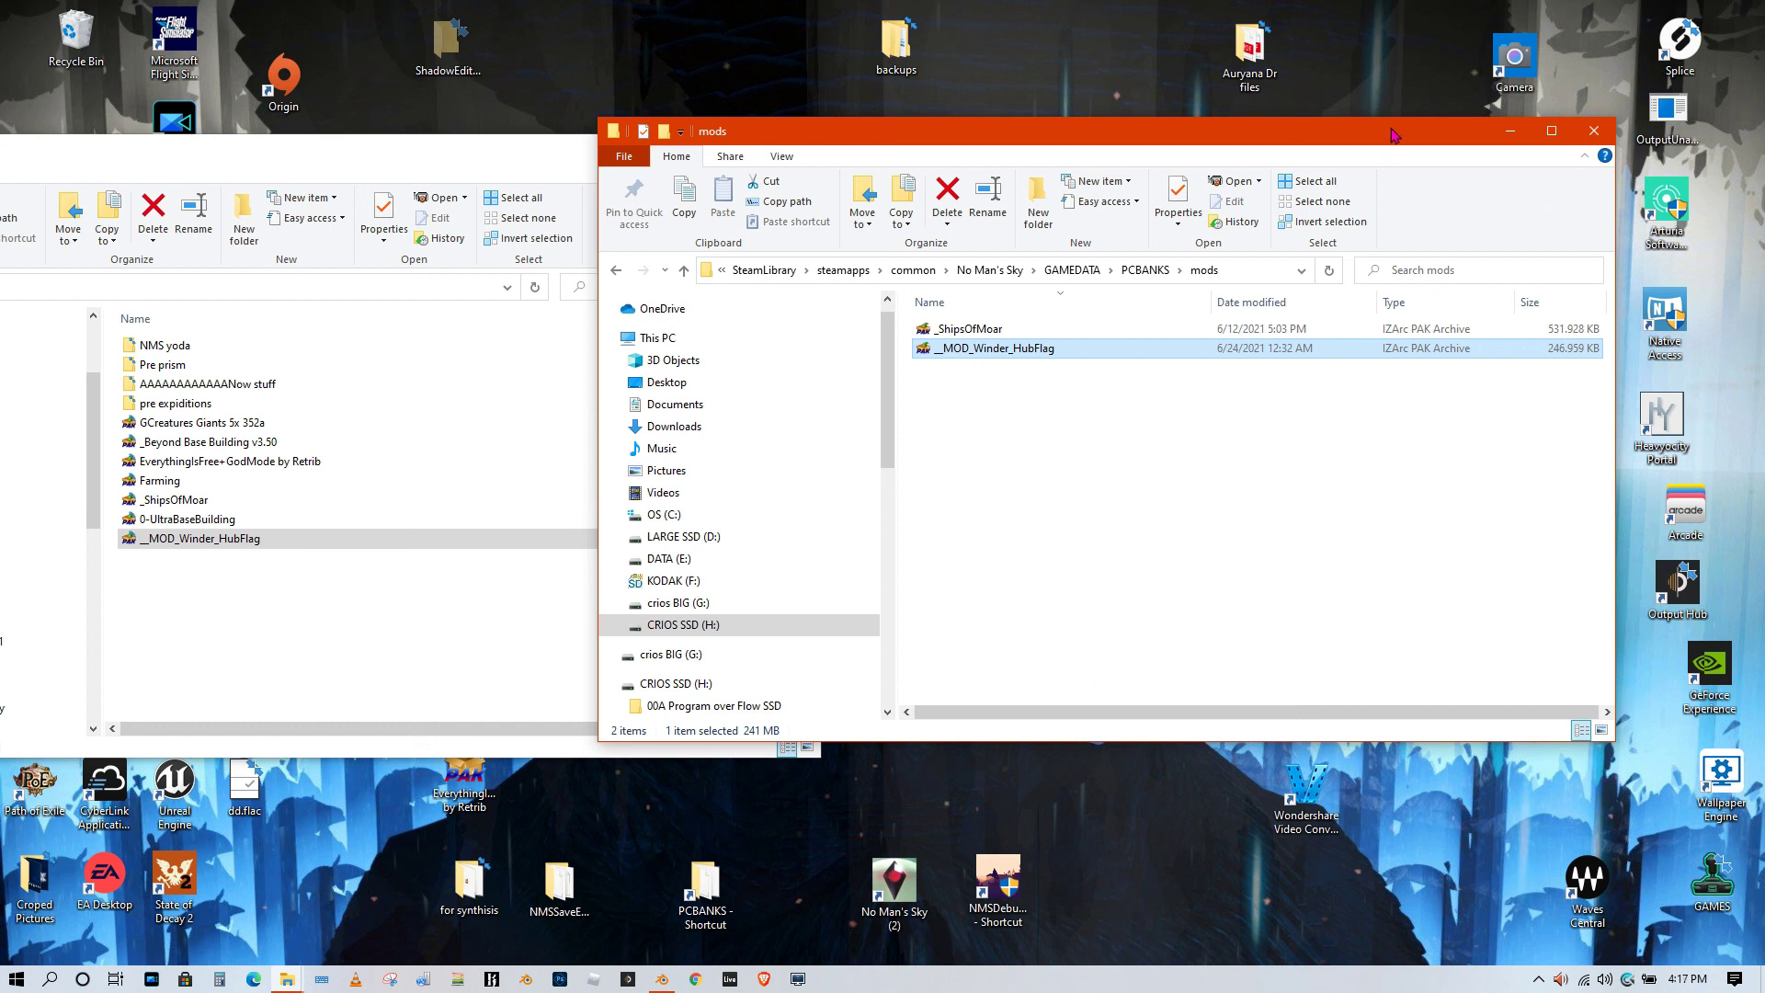
drag(1392, 134, 1017, 150)
click(1221, 149)
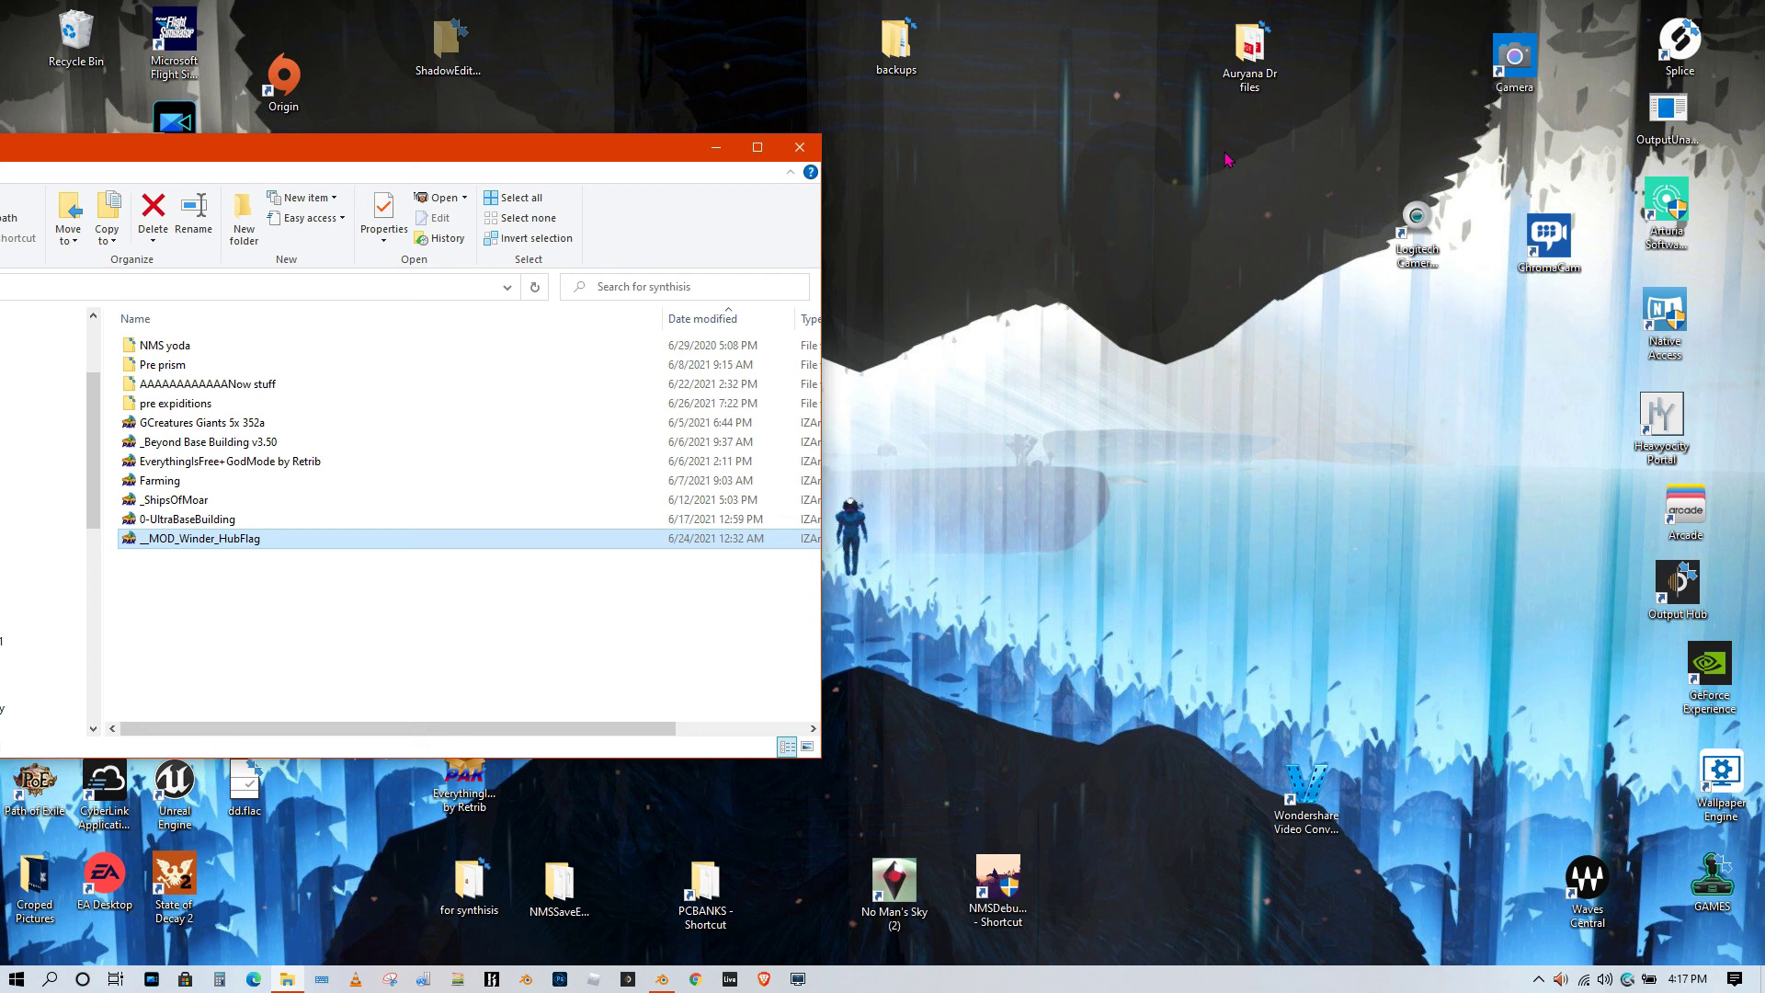
Close the for synthisis folder window
click(801, 149)
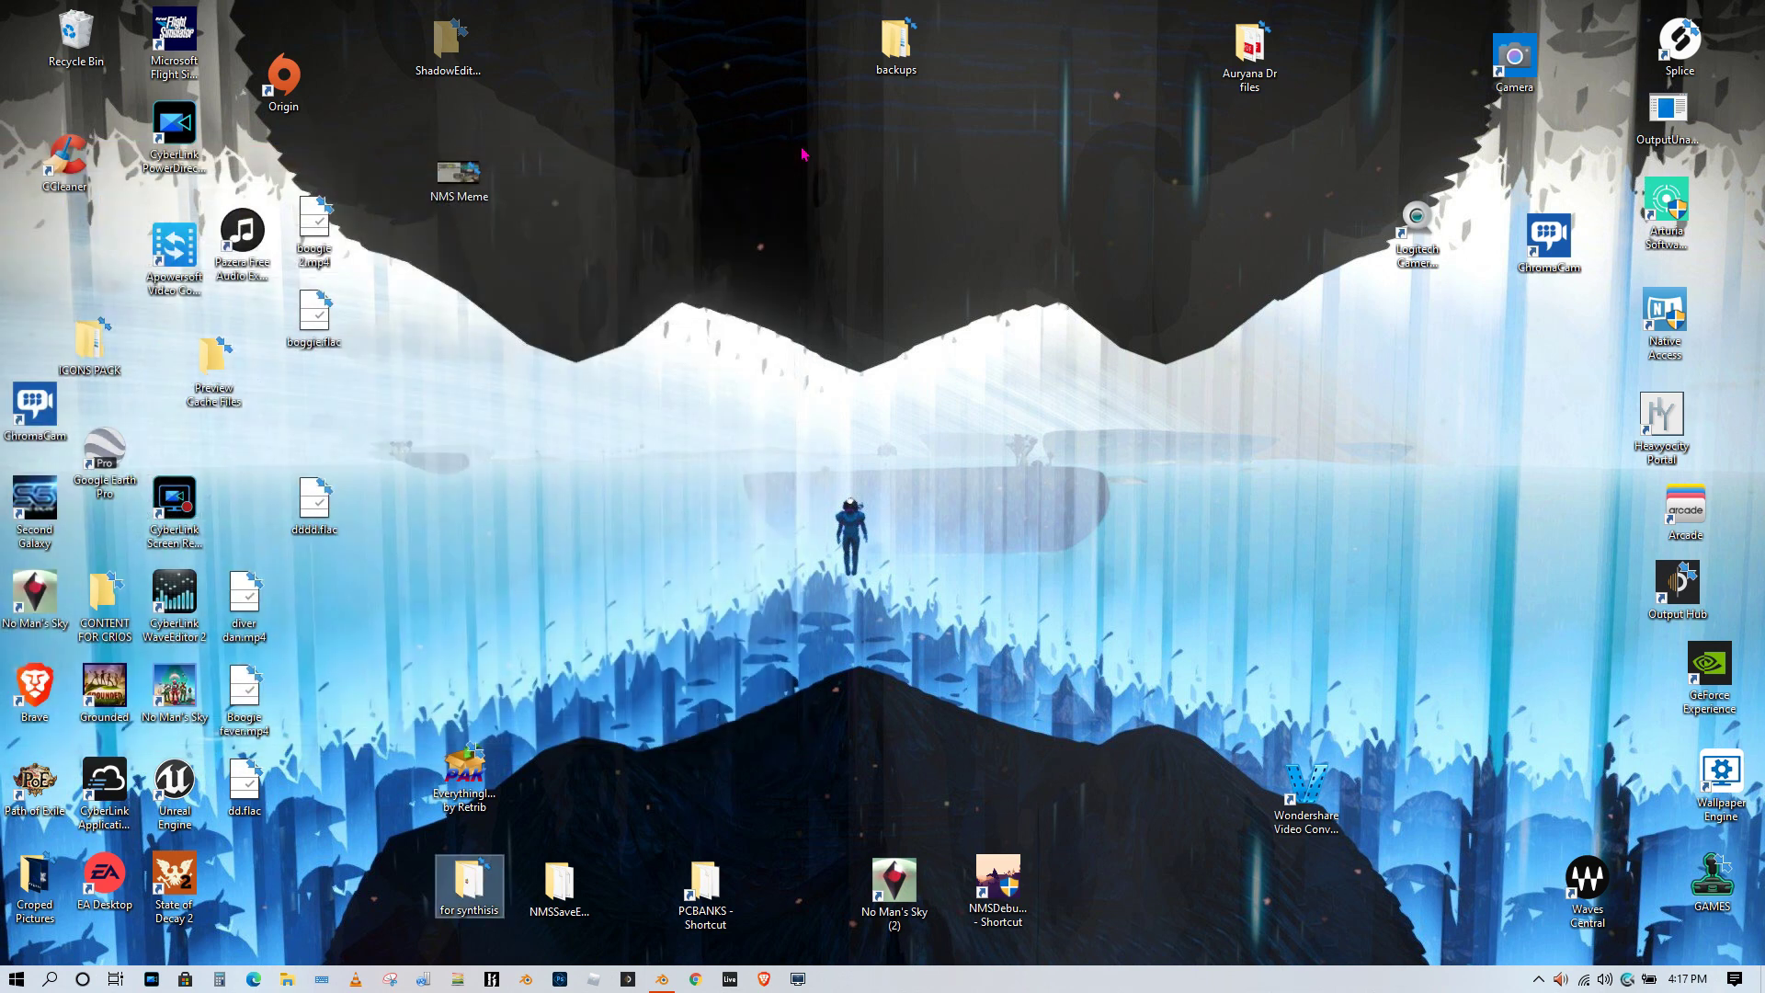